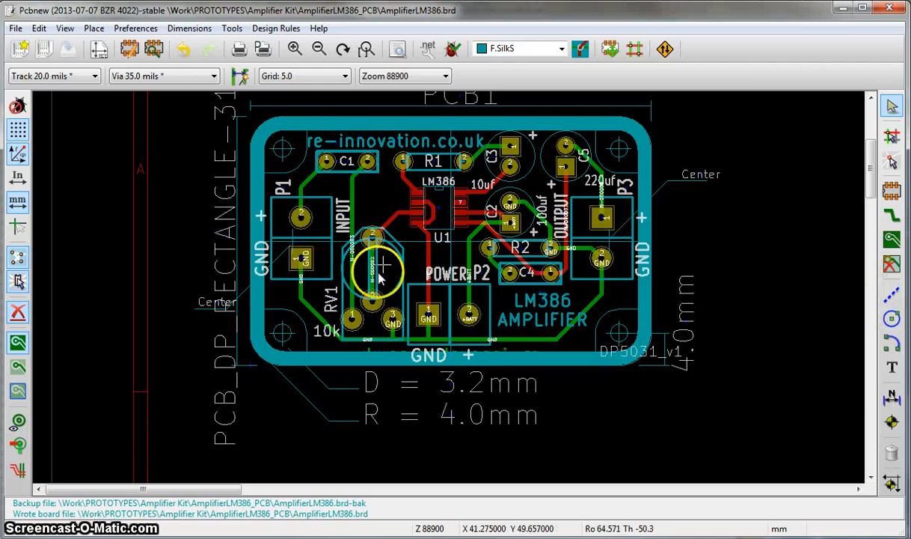
- Set up graphic line drawing on the Edge.Cuts layer with the grid at 25.0
left_click(895, 298)
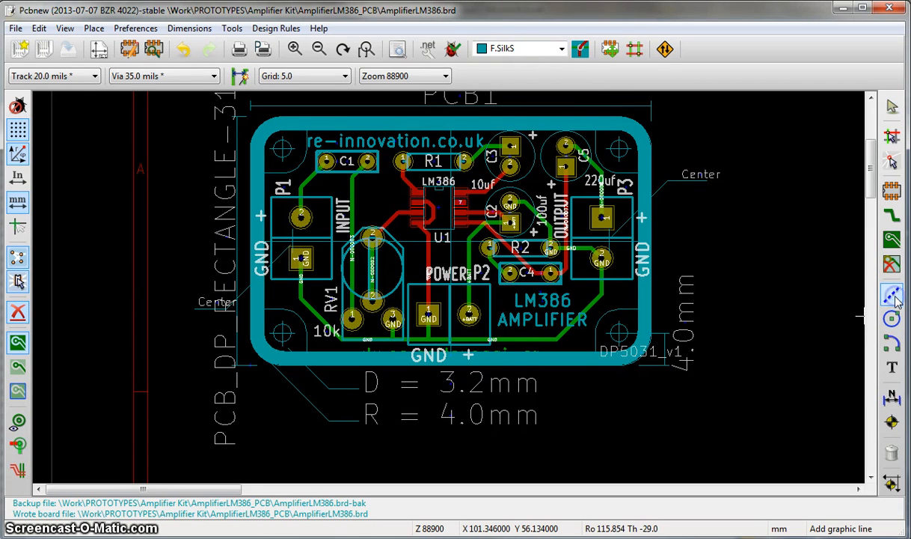
left_click(562, 50)
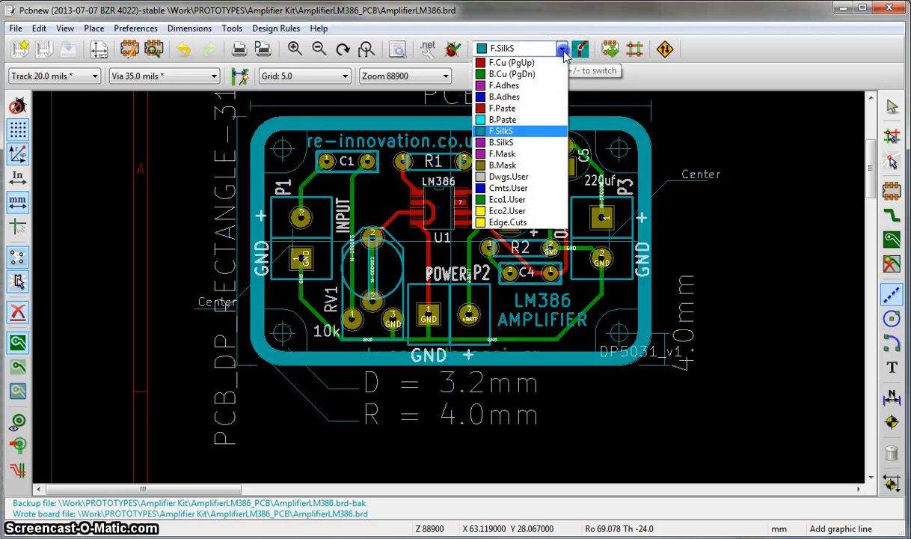
left_click(508, 223)
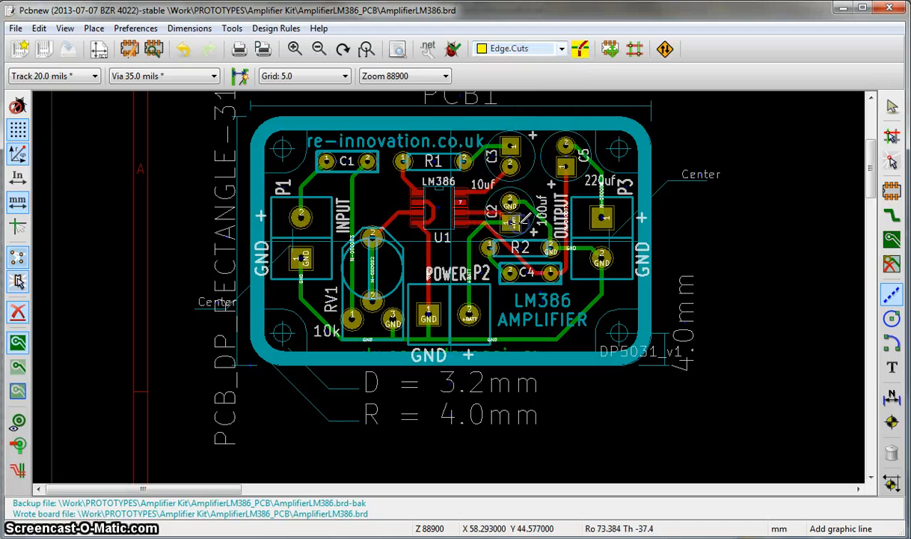
left_click(338, 75)
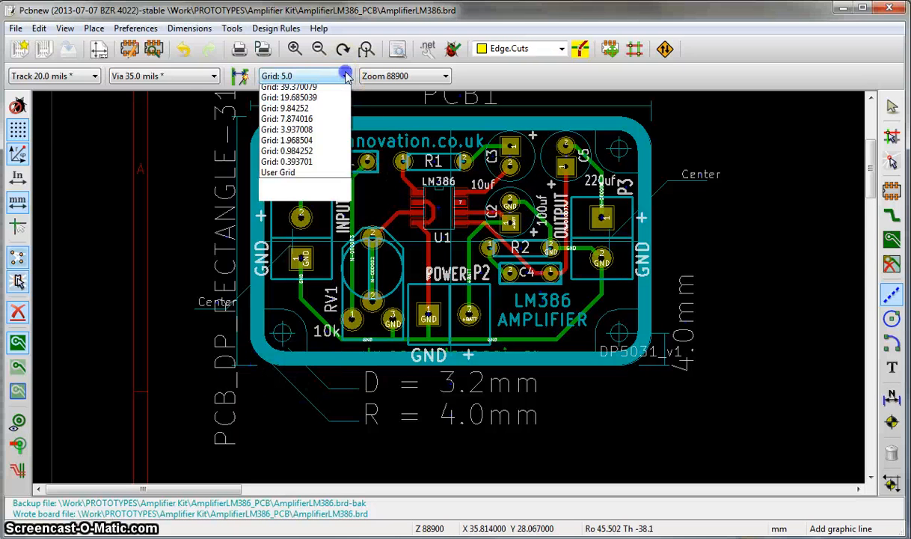
left_click(306, 111)
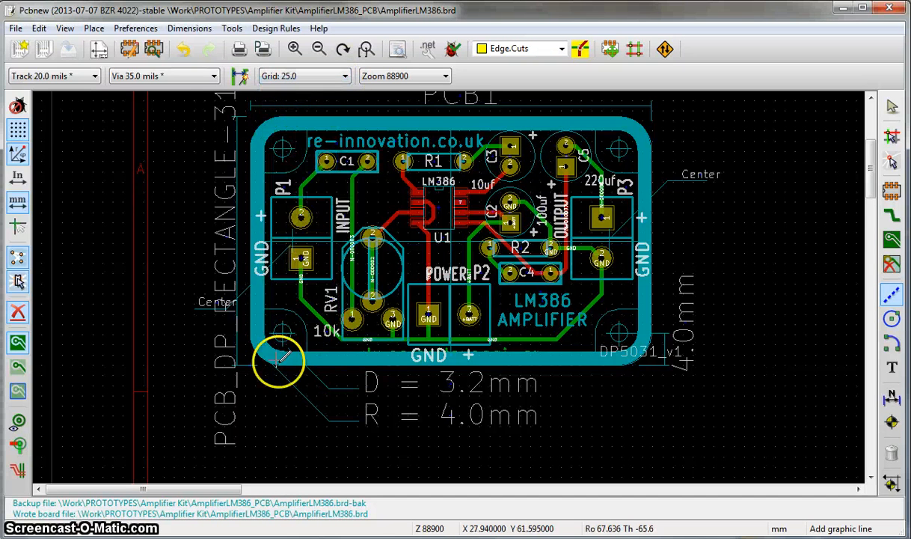
- Draw the bottom straight outline segment on Edge.Cuts from X 28.575, Y 62.230 to X 71.120, Y 62.230 mm, between the rounded corners
scroll(277, 364, "up", 3)
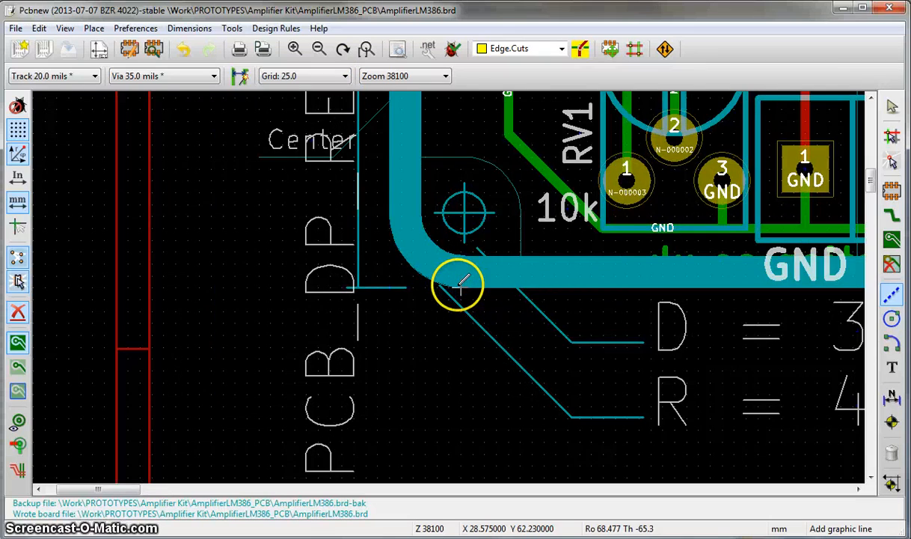
scroll(455, 286, "down", 3)
scroll(386, 260, "up", 1)
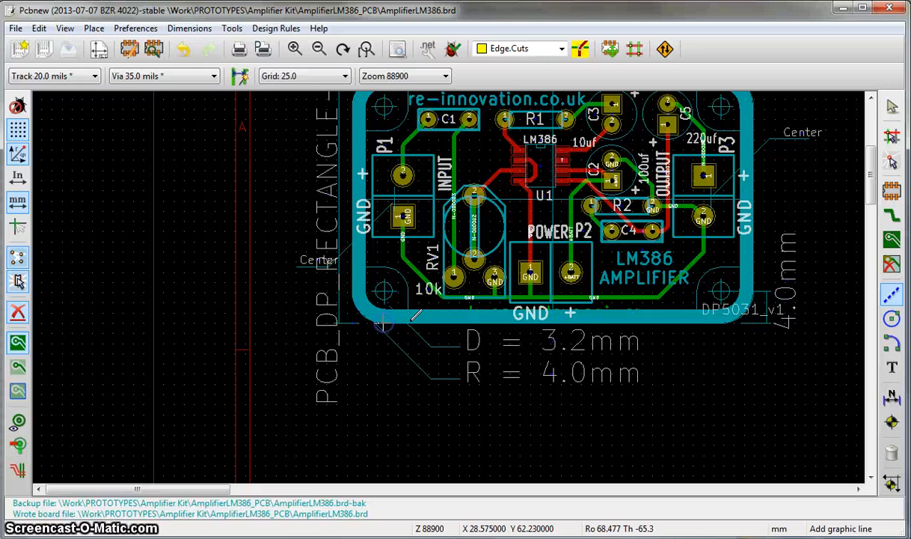
left_click(412, 320)
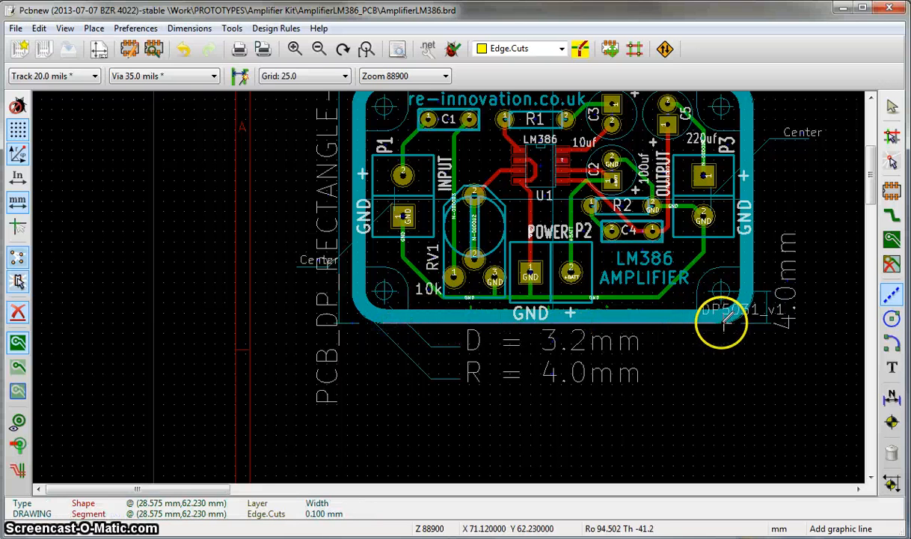
scroll(724, 320, "up", 2)
left_click(447, 287)
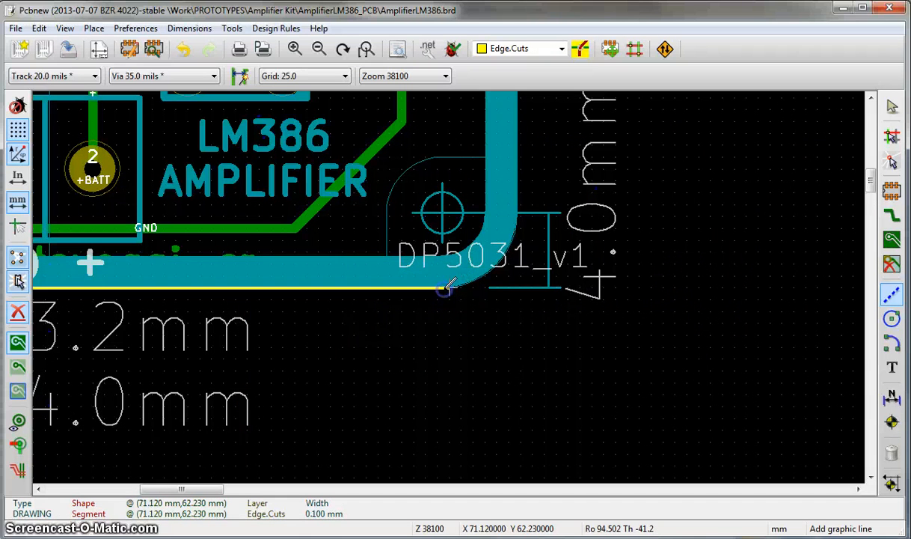
key("Escape")
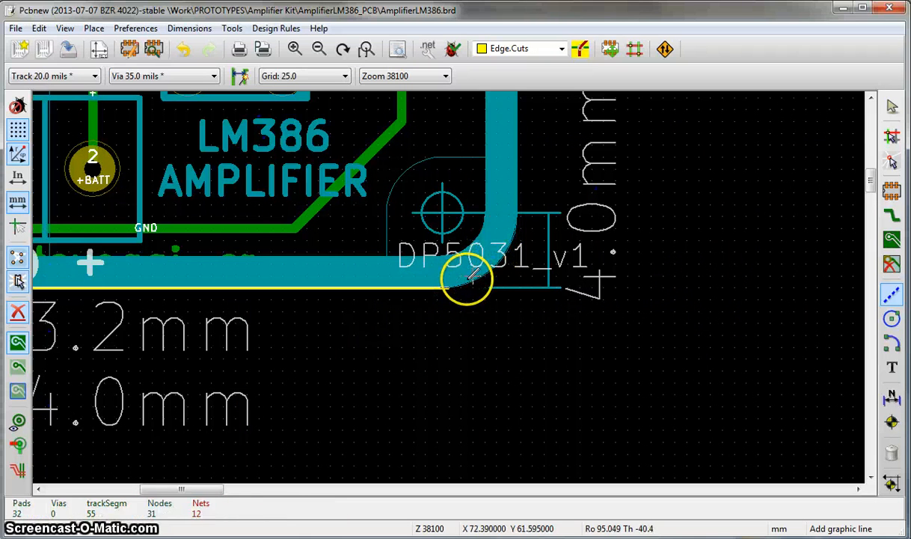
- Draw the right straight outline segment on Edge.Cuts from X 74.930, Y 57.785 up to X 74.930, Y 34.925 mm
scroll(484, 263, "down", 2)
scroll(439, 298, "up", 5)
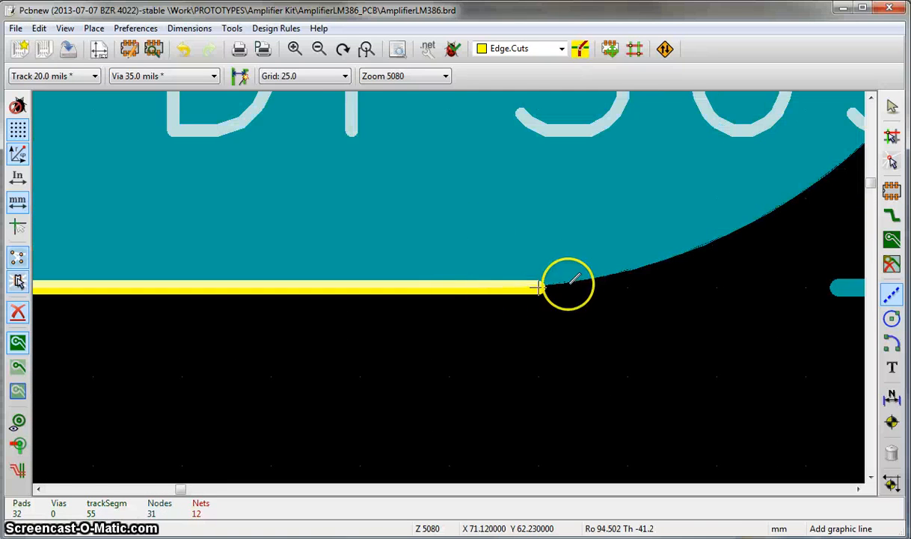
scroll(568, 283, "down", 2)
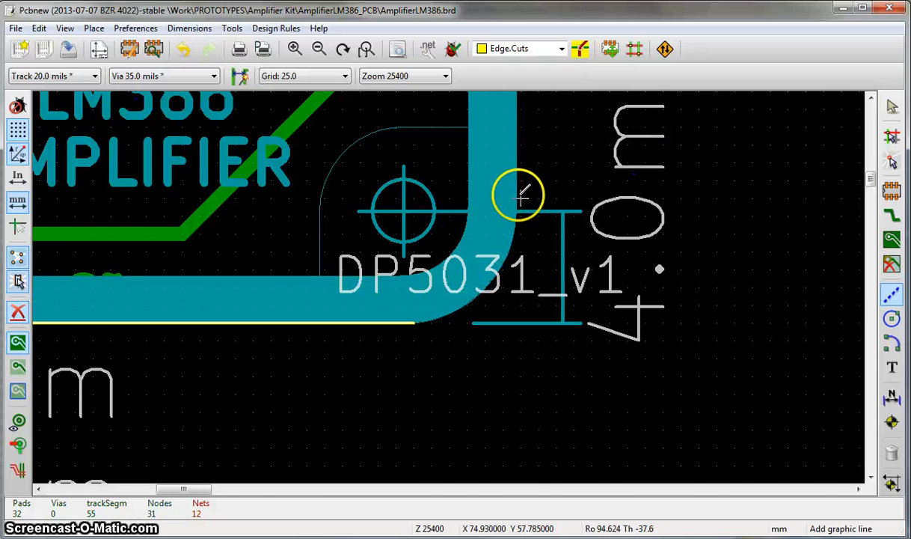
left_click(518, 193)
scroll(519, 193, "down", 4)
scroll(455, 283, "up", 3)
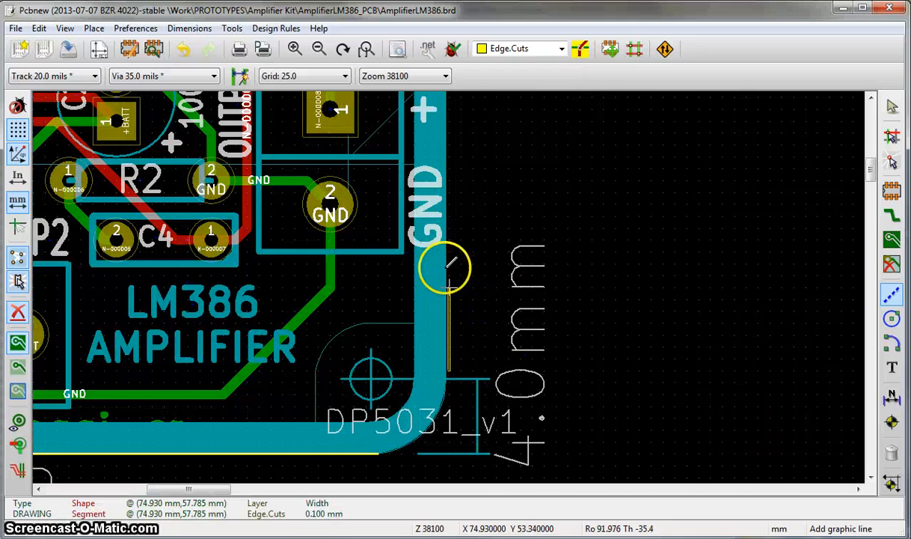
scroll(458, 133, "up", 1)
scroll(452, 286, "down", 2)
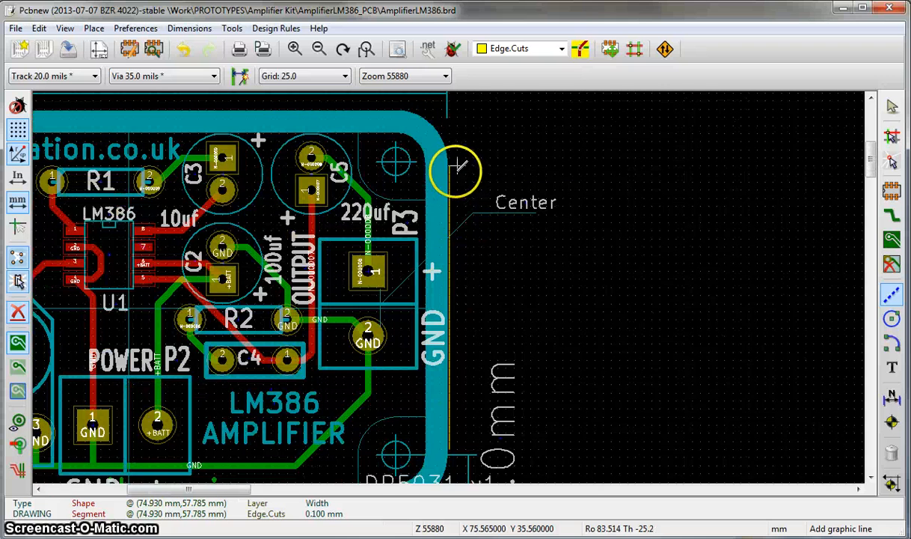
scroll(451, 152, "up", 2)
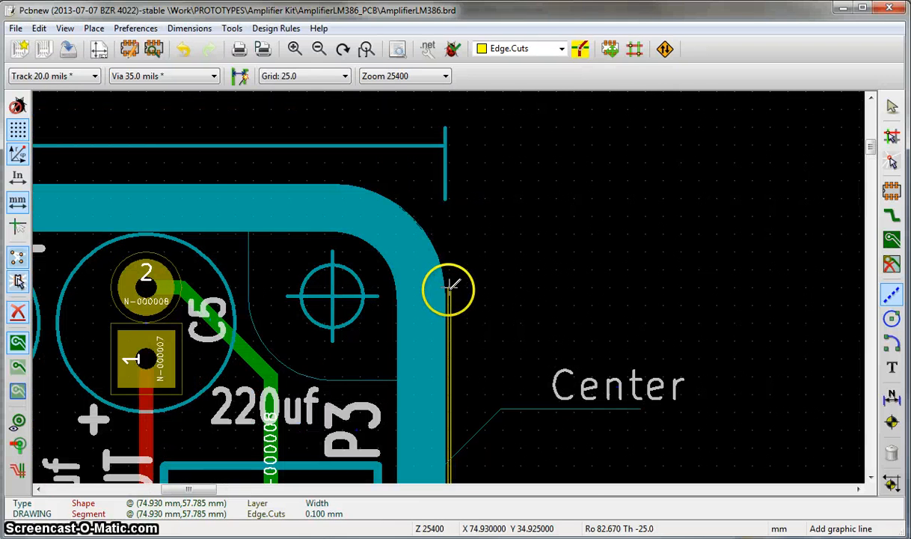
double_click(449, 287)
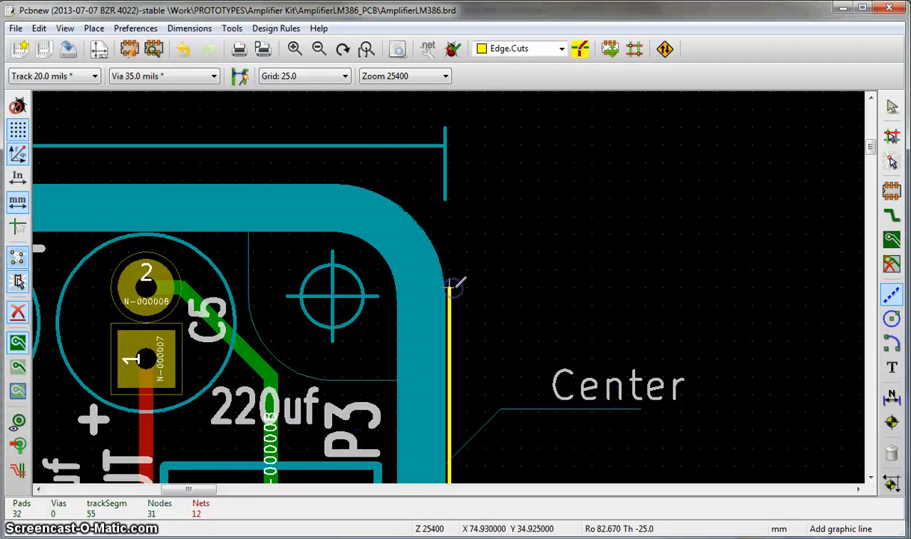
- Draw the top straight outline segment on Edge.Cuts, starting at X 71.120, Y 31.115 mm and ending where the upper-left corner begins curving
left_click(341, 180)
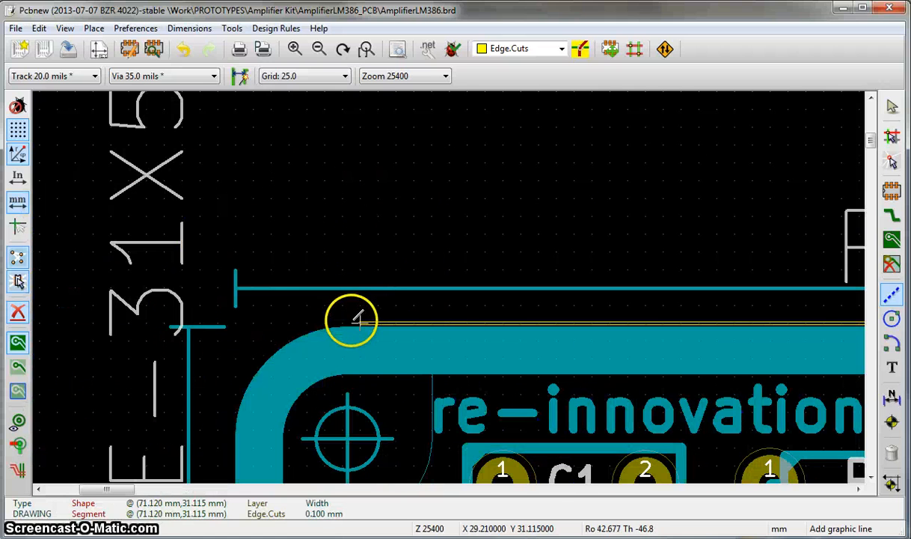
left_click(343, 321)
key("Escape")
scroll(271, 415, "down", 2)
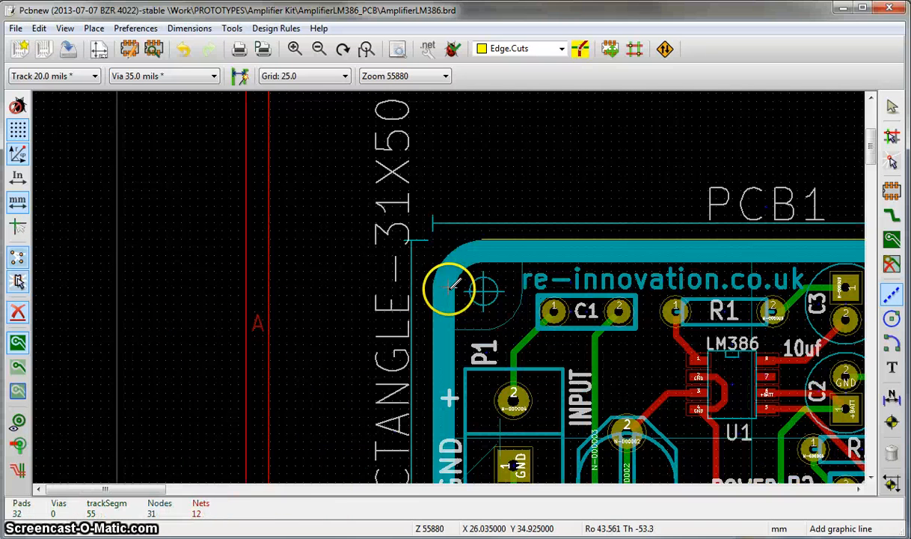
- Draw the left straight outline segment on Edge.Cuts from X 24.765, Y 34.925 down to X 24.765, Y 58.420 mm
scroll(430, 277, "up", 2)
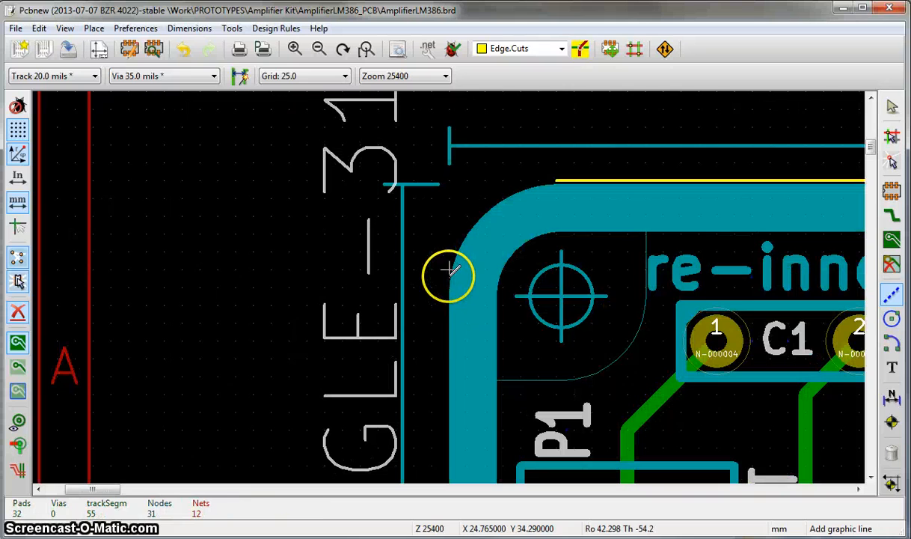
left_click(447, 288)
scroll(449, 287, "down", 3)
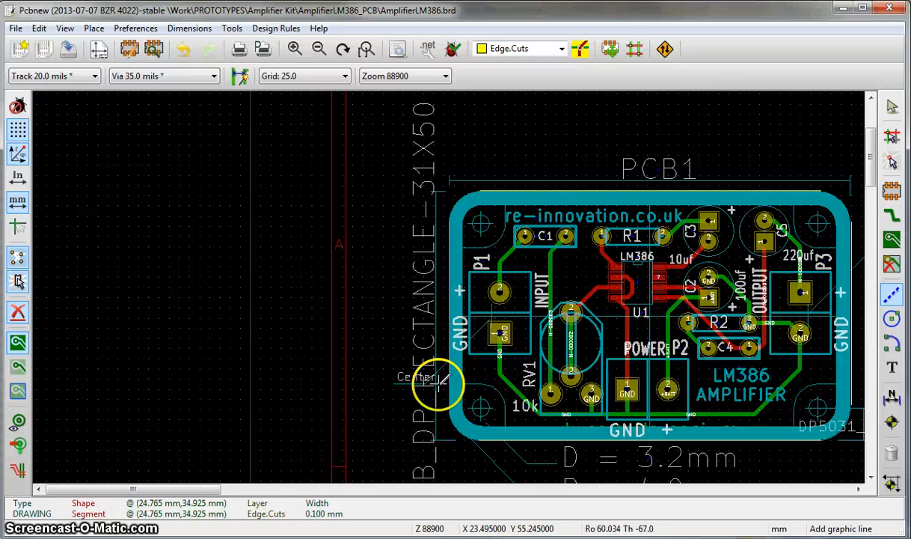
scroll(448, 385, "up", 1)
scroll(447, 286, "up", 2)
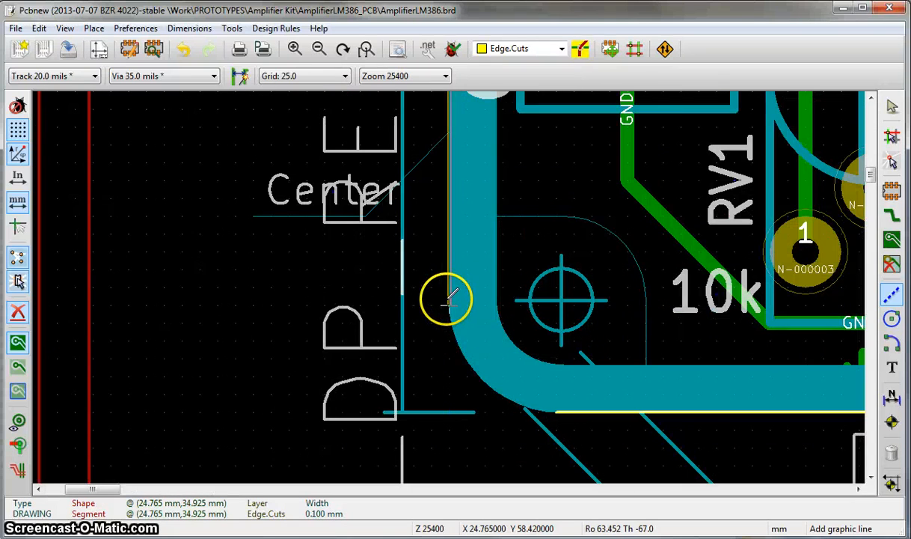
left_click(449, 301)
scroll(449, 303, "down", 4)
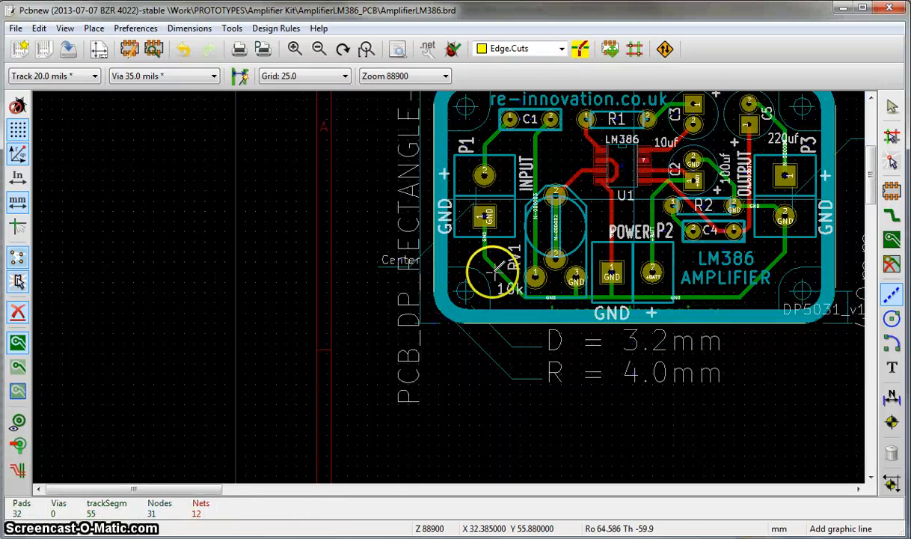
- Draw a trial graphic circle about 3.4 mm in radius in the empty area right of the board and delete it
scroll(438, 281, "up", 1)
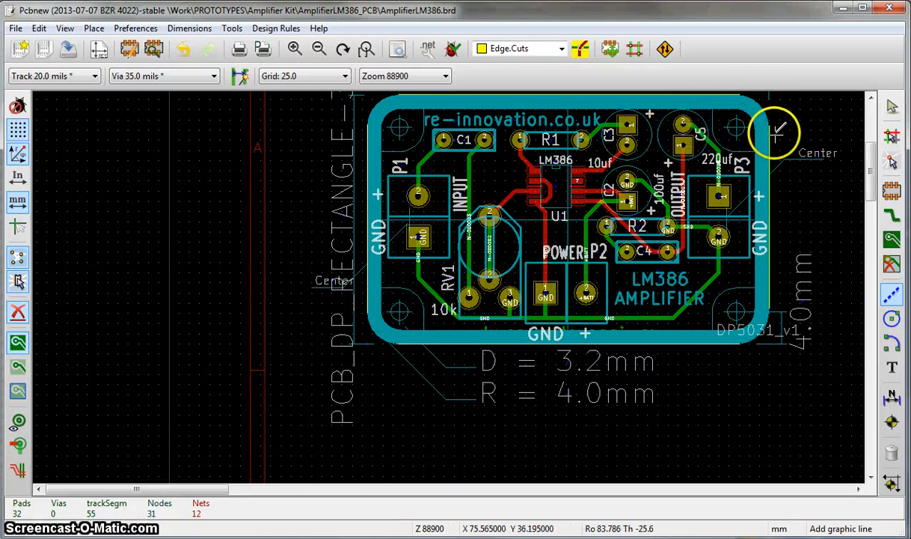
left_click(893, 319)
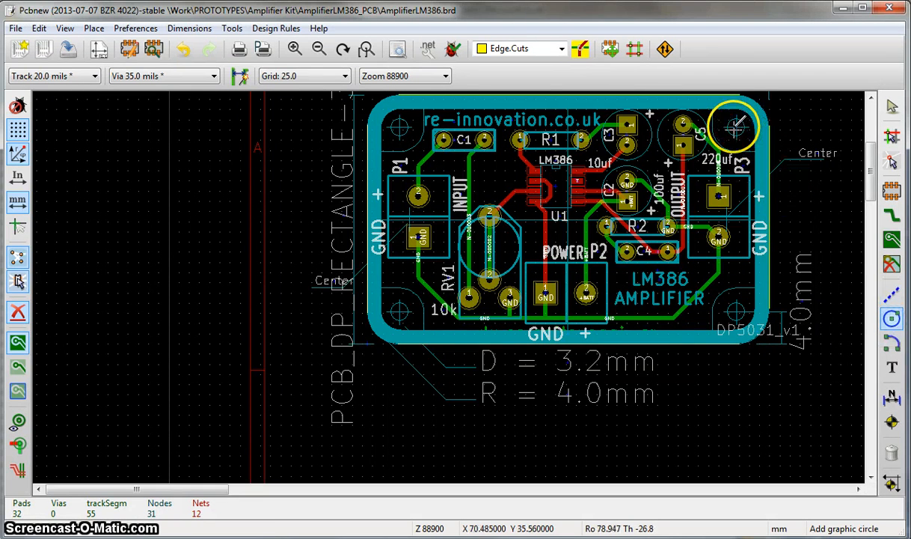
scroll(737, 129, "up", 2)
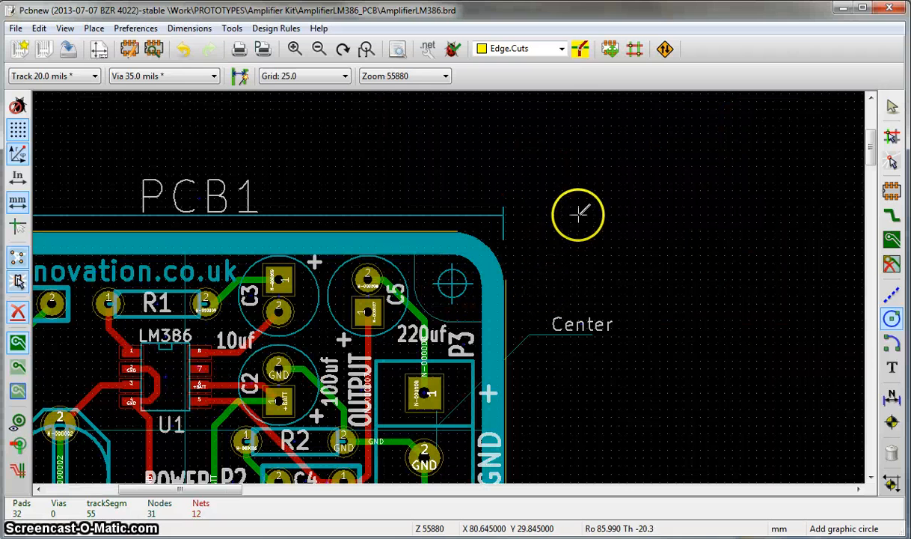
left_click(595, 256)
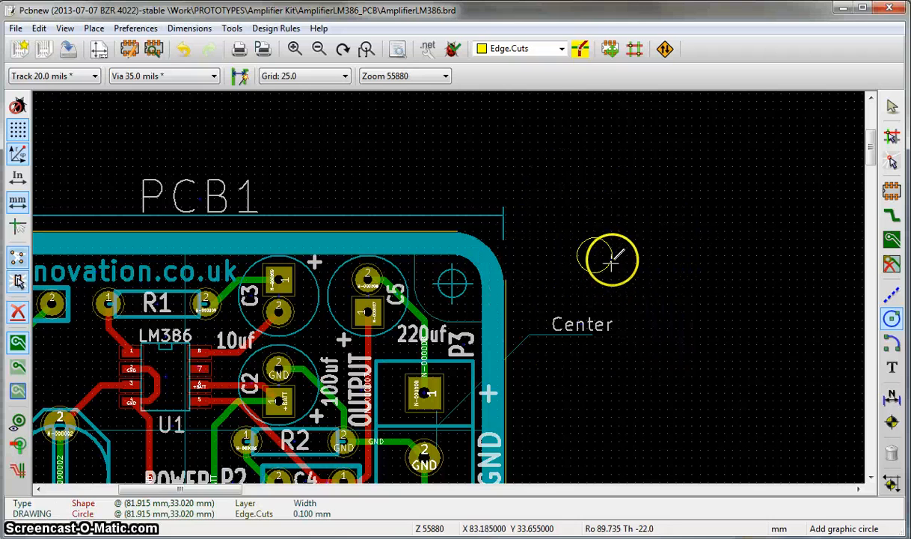
left_click(636, 270)
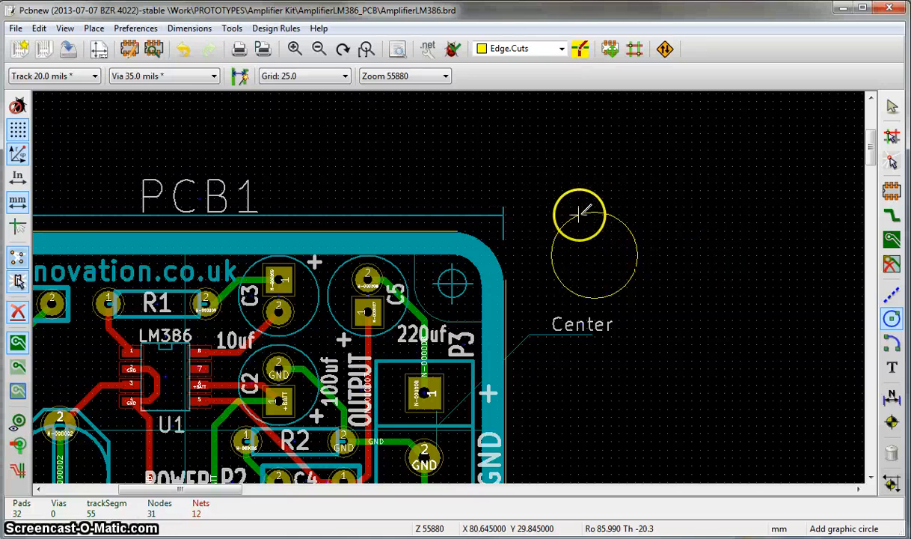
scroll(585, 218, "up", 3)
right_click(494, 272)
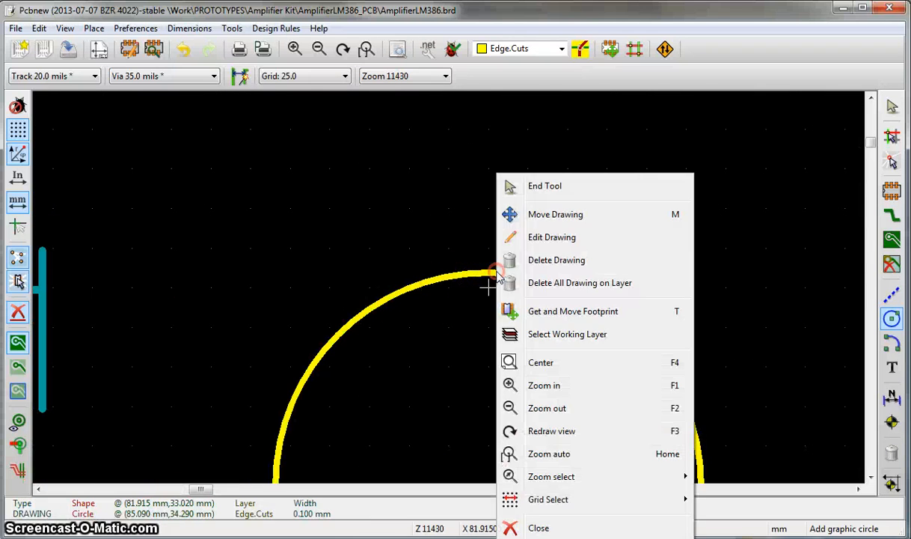
left_click(551, 262)
scroll(452, 299, "down", 4)
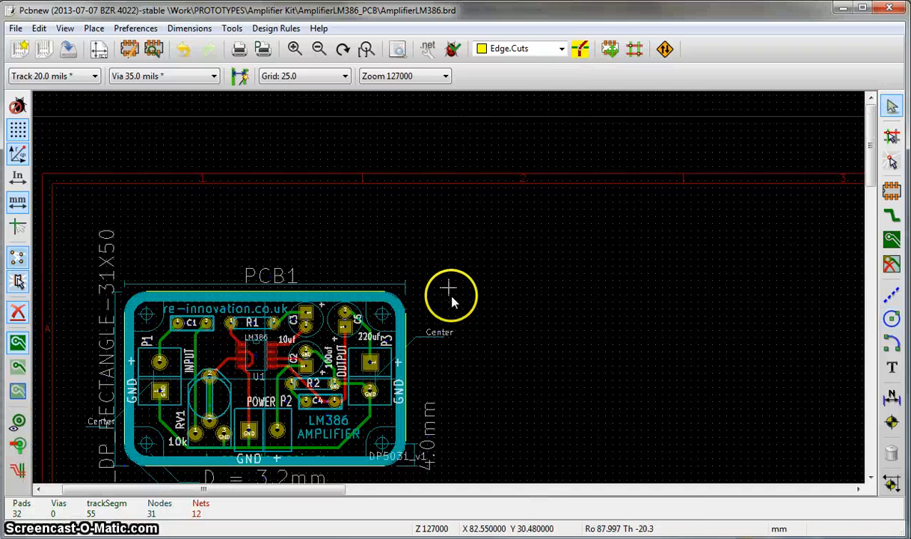
- Draw the upper-right 90-degree corner arc on Edge.Cuts, centred at X 71.120, Y 34.925 and starting at X 71.120, Y 31.115 mm
left_click(890, 344)
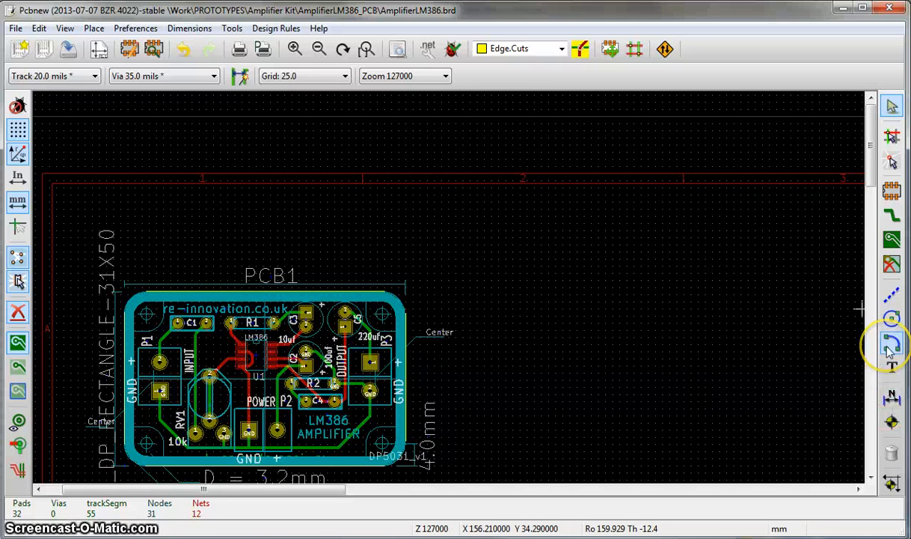
left_click(888, 348)
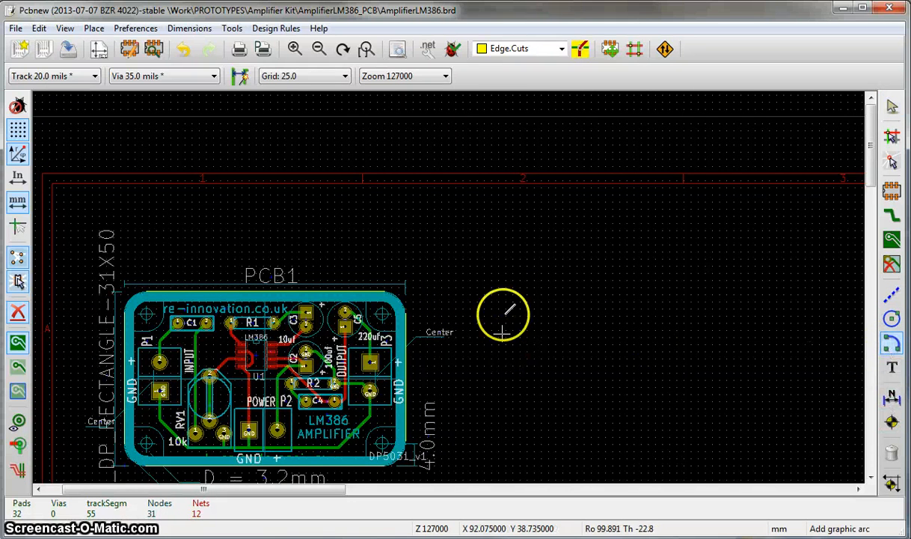
scroll(492, 301, "up", 2)
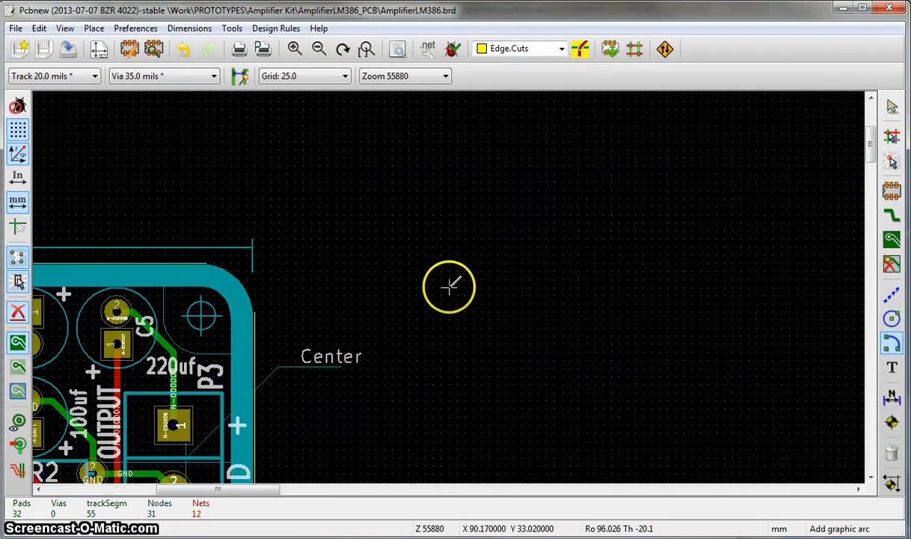
left_click(338, 279)
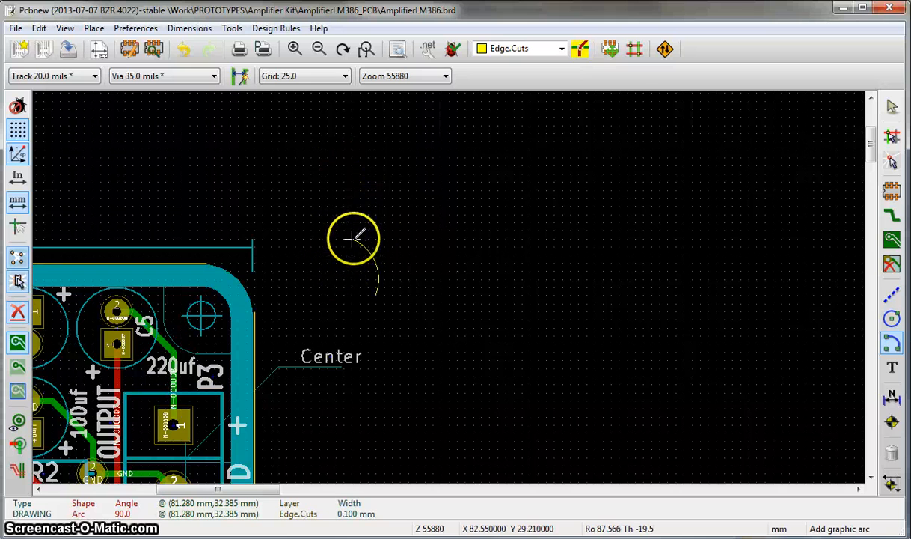
key("Escape")
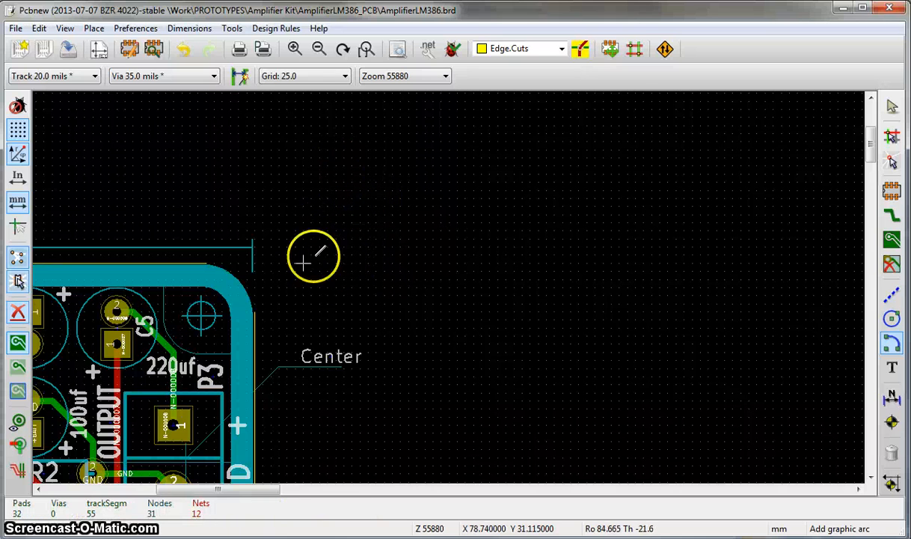
left_click(202, 313)
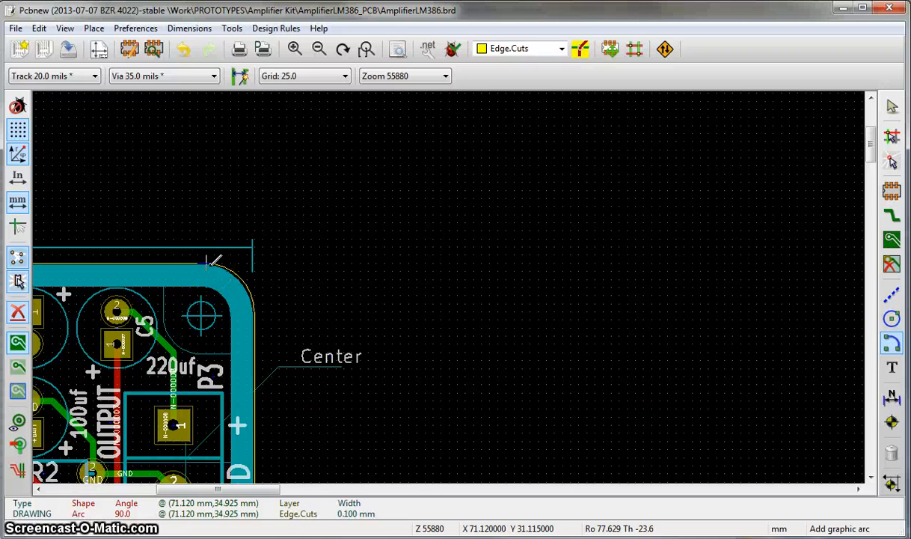
left_click(212, 262)
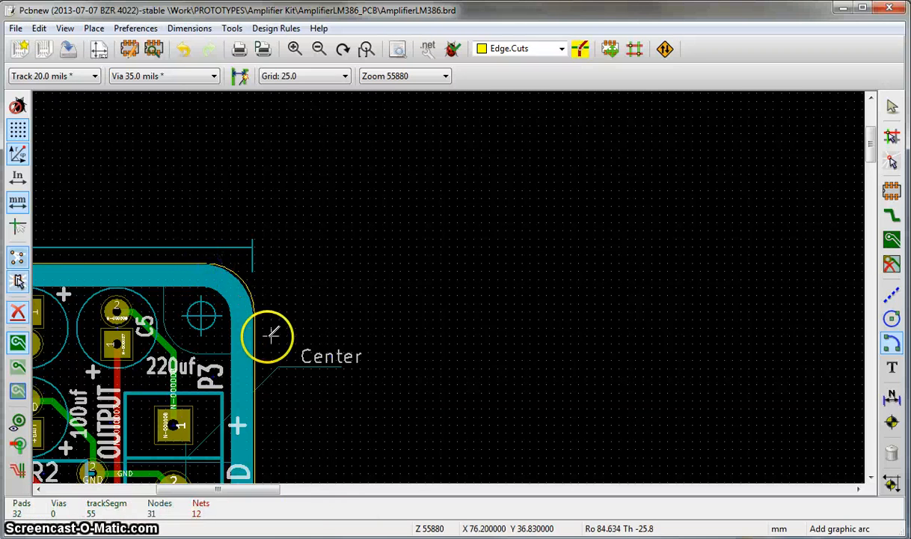
scroll(472, 323, "down", 1)
scroll(448, 286, "up", 3)
scroll(448, 285, "up", 1)
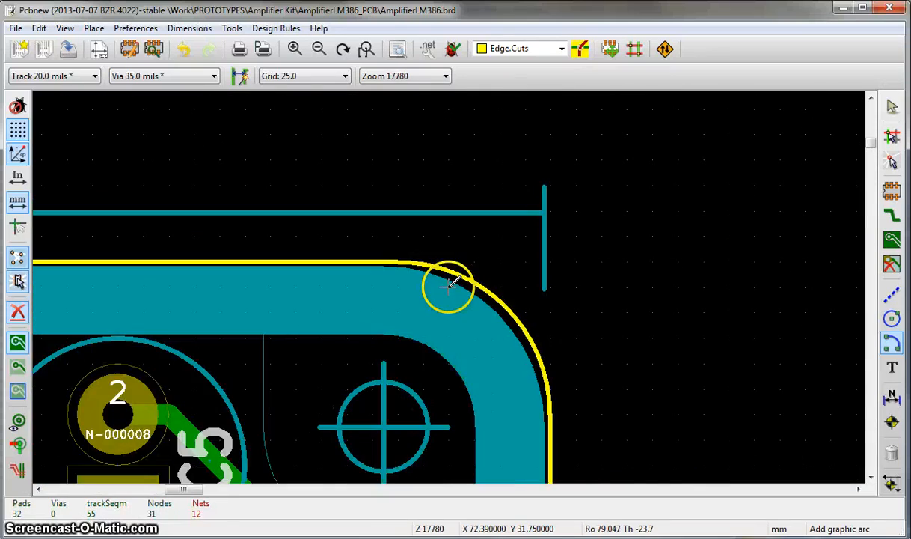
- Try a lower-right corner arc on Edge.Cuts centred at X 71.120, Y 58.420 mm, and undo it
scroll(452, 285, "down", 4)
scroll(458, 378, "down", 1)
scroll(451, 332, "up", 4)
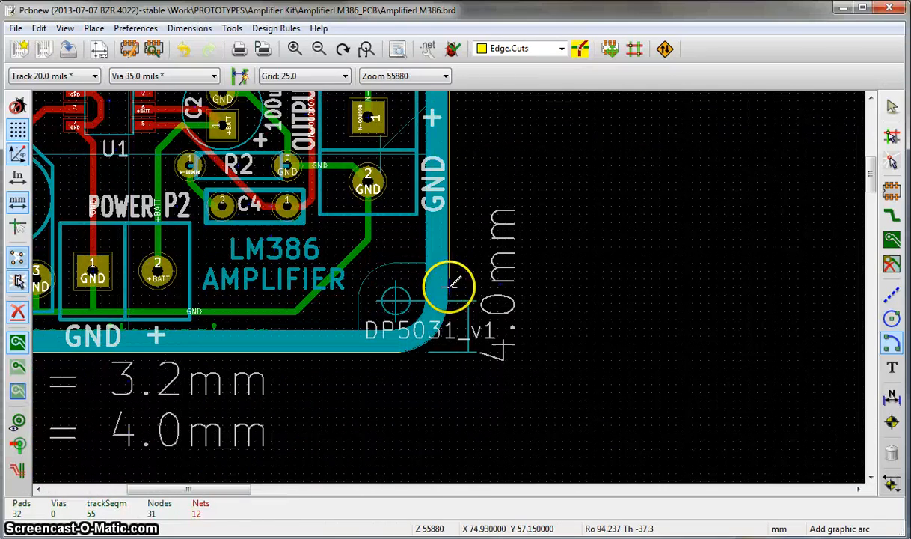
scroll(404, 290, "down", 1)
left_click(401, 299)
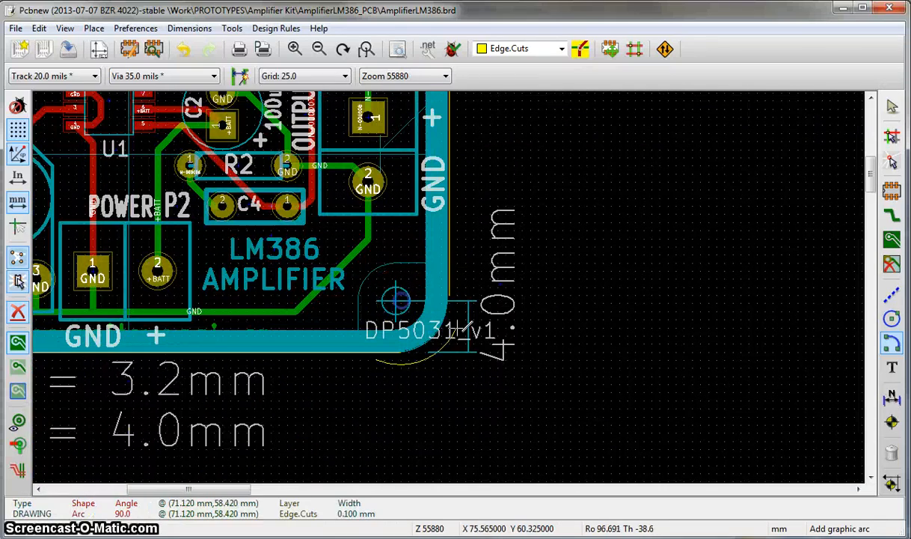
left_click(452, 293)
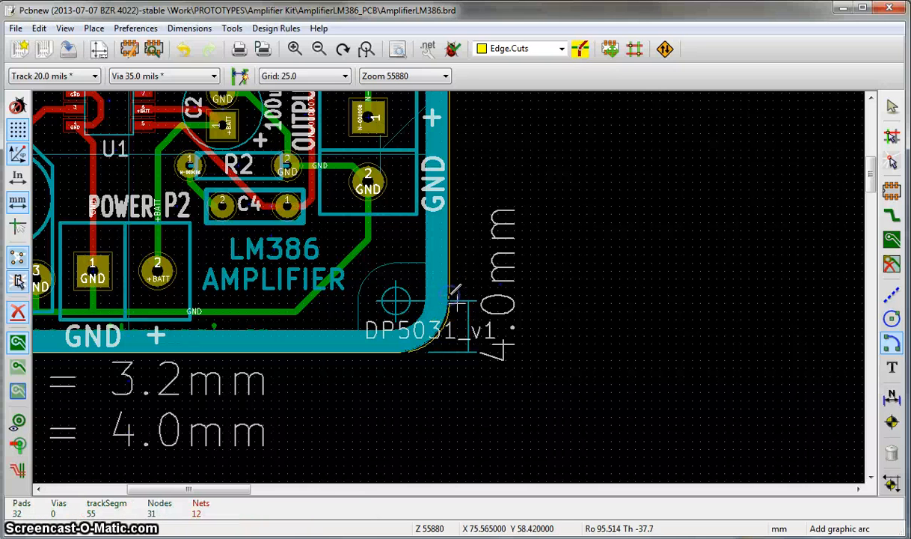
scroll(439, 348, "up", 2)
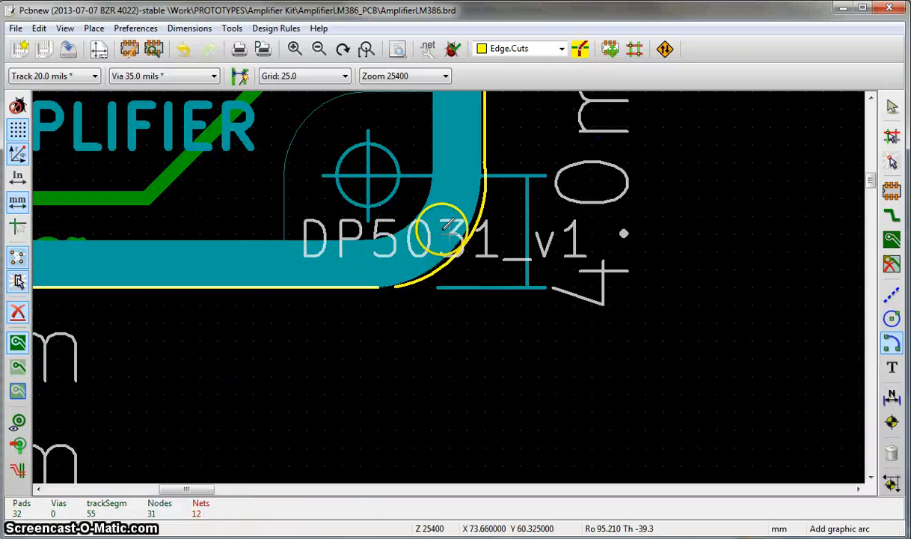
scroll(449, 232, "down", 1)
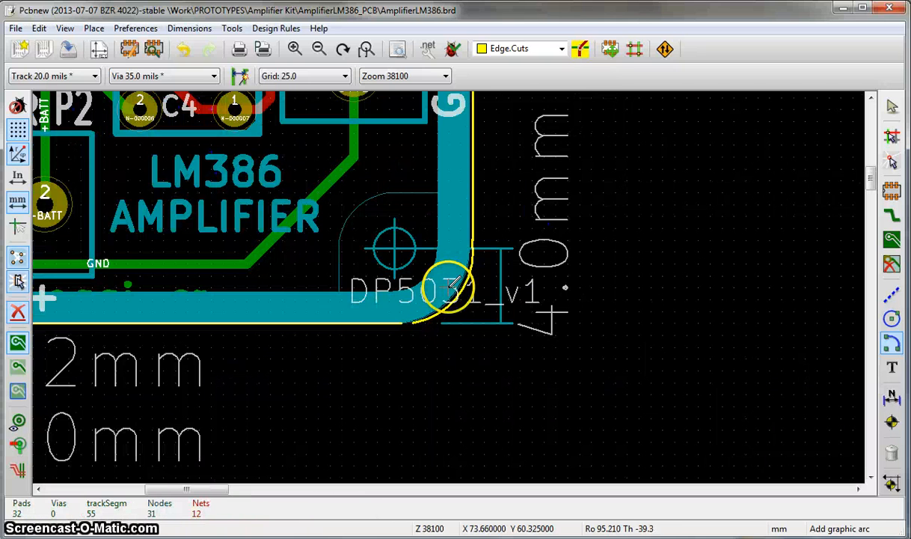
left_click(184, 51)
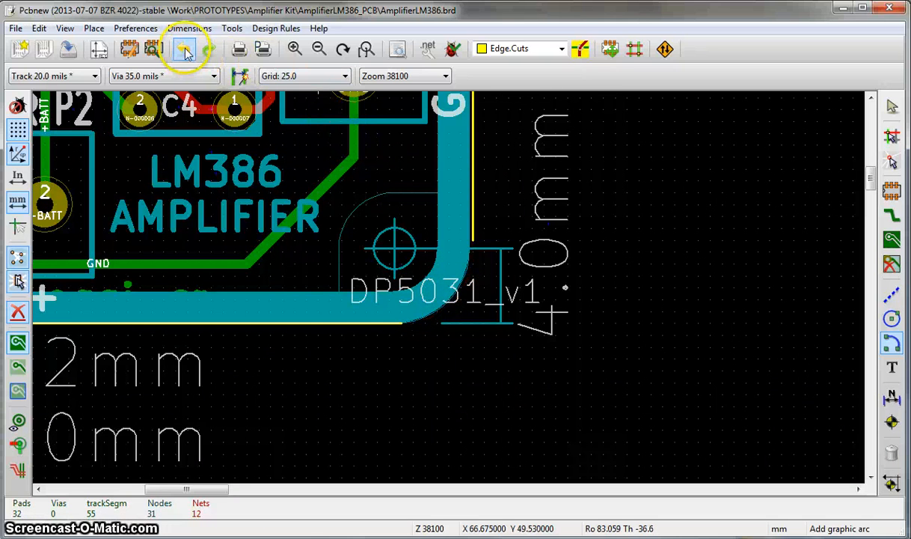
- Draw the lower-right corner arc centred at X 71.120, Y 58.420, starting at X 74.930, Y 58.420 mm, and bridge its gap to the right edge with a line
left_click(397, 247)
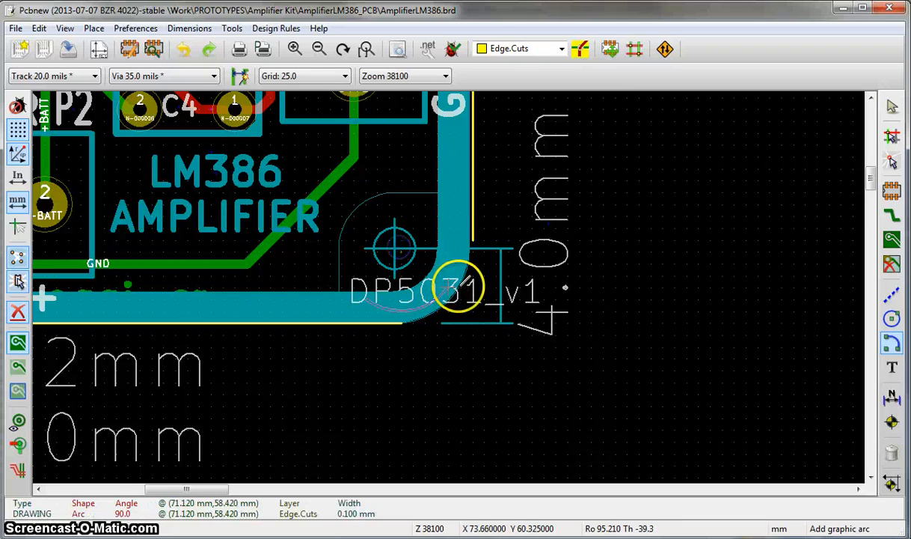
left_click(475, 247)
scroll(518, 248, "up", 2)
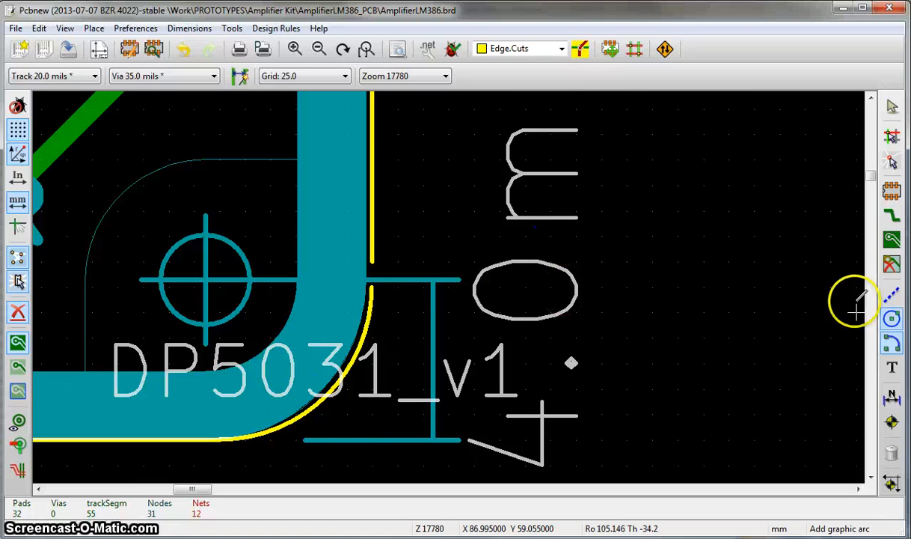
left_click(892, 295)
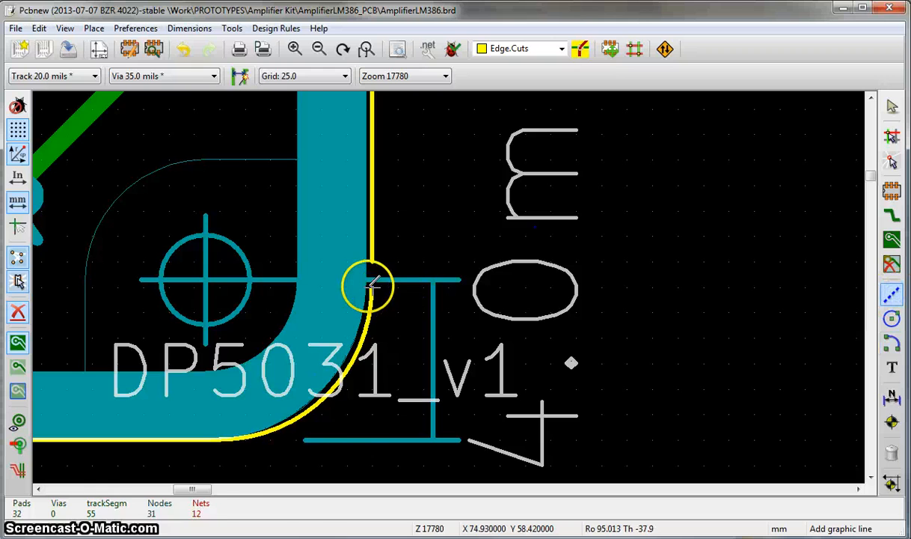
scroll(451, 294, "down", 5)
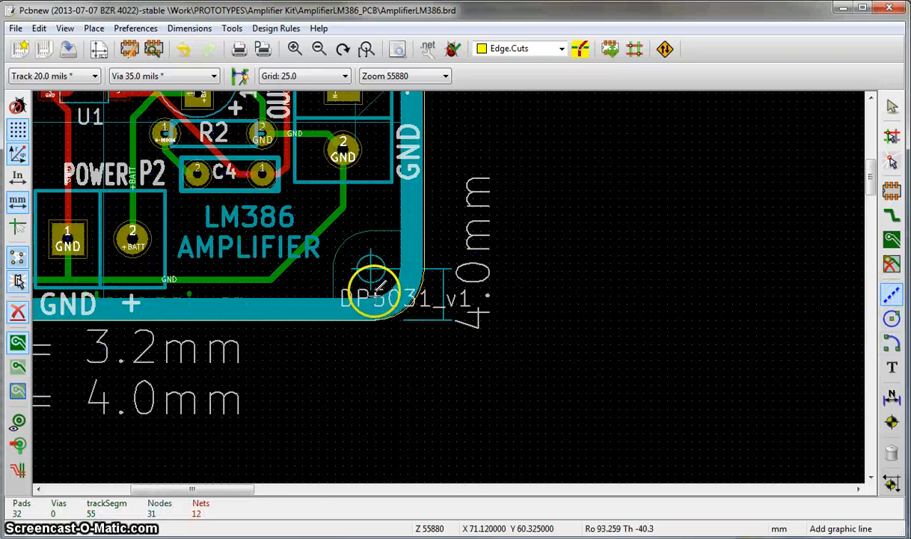
- Draw the lower-left 90-degree corner arc on Edge.Cuts, centred at X 28.575, Y 58.420 and starting at X 28.575, Y 62.230 mm
scroll(216, 298, "up", 5)
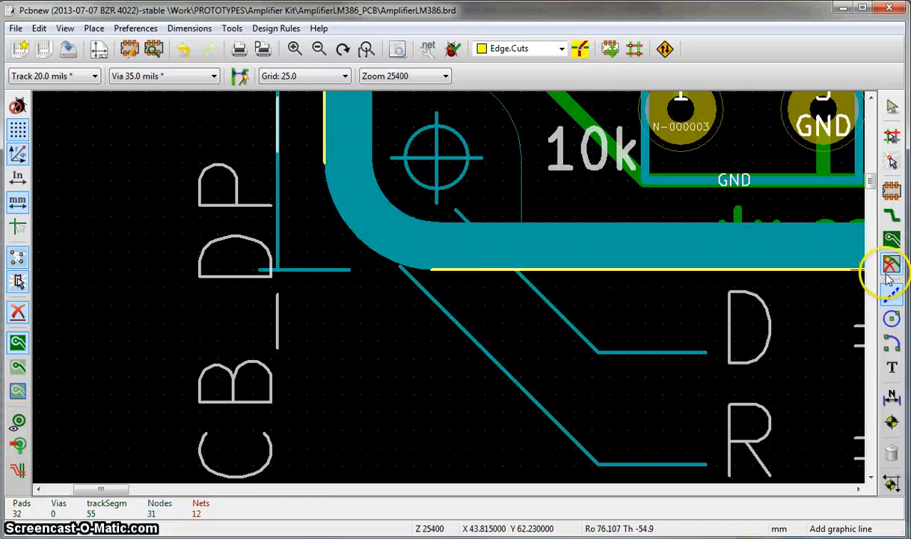
left_click(432, 160)
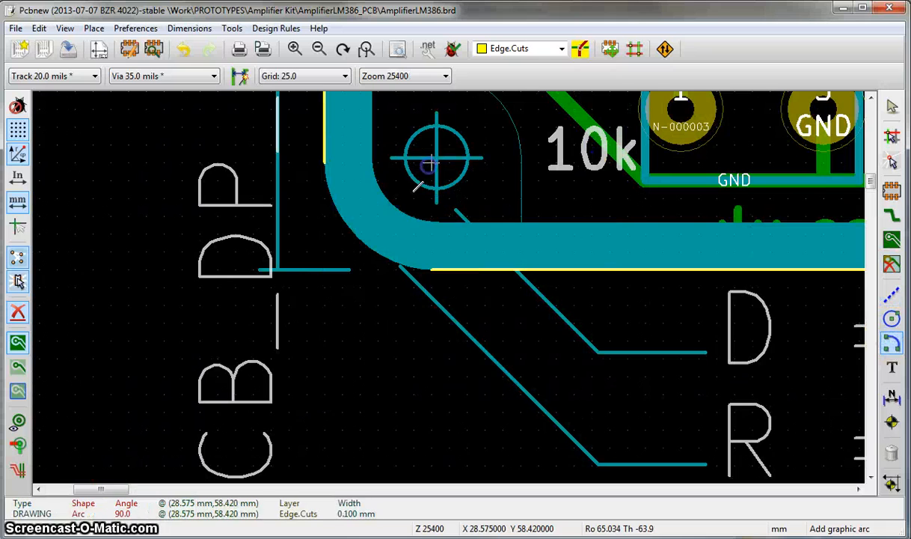
left_click(431, 262)
scroll(447, 269, "down", 5)
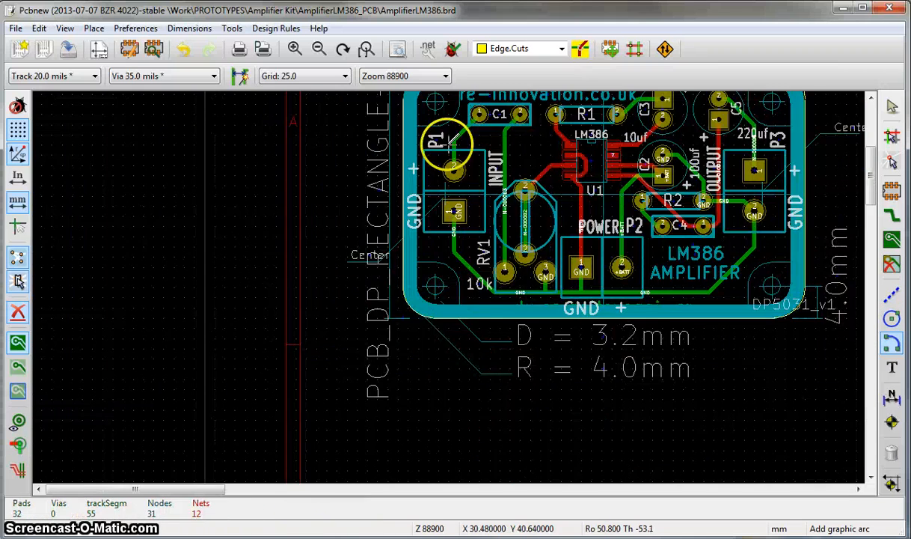
- Draw the upper-left 90-degree corner arc on Edge.Cuts, centred at X 28.575, Y 34.925 and starting at X 24.765, Y 34.925 mm
scroll(449, 269, "up", 2)
scroll(427, 315, "up", 1)
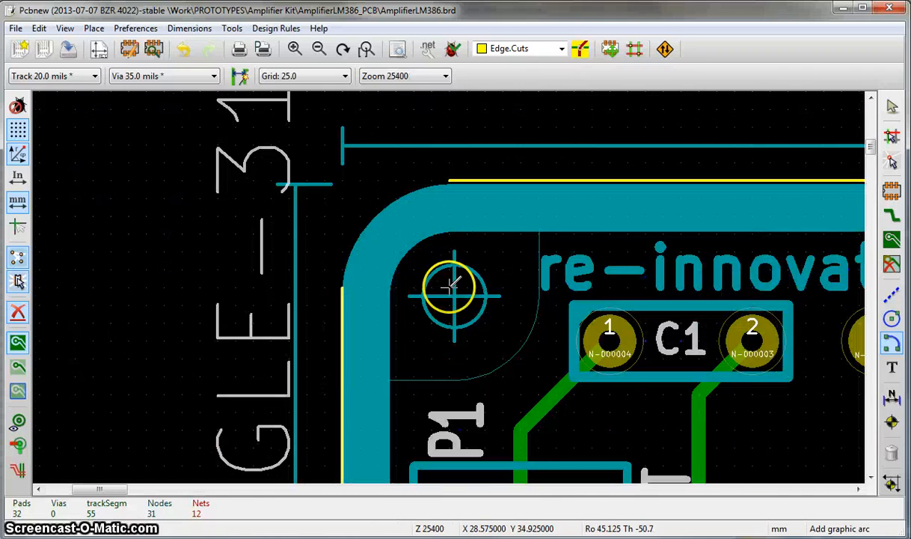
left_click(451, 288)
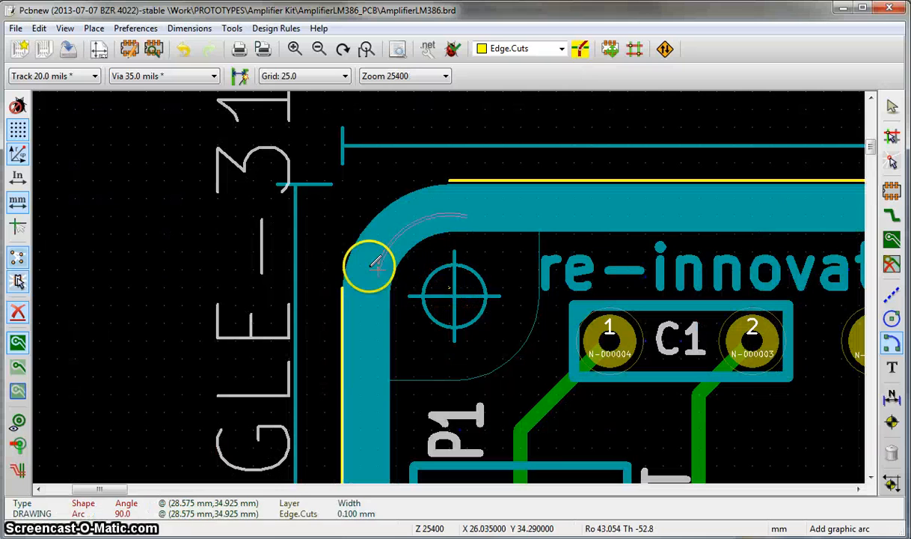
left_click(342, 285)
scroll(452, 301, "down", 2)
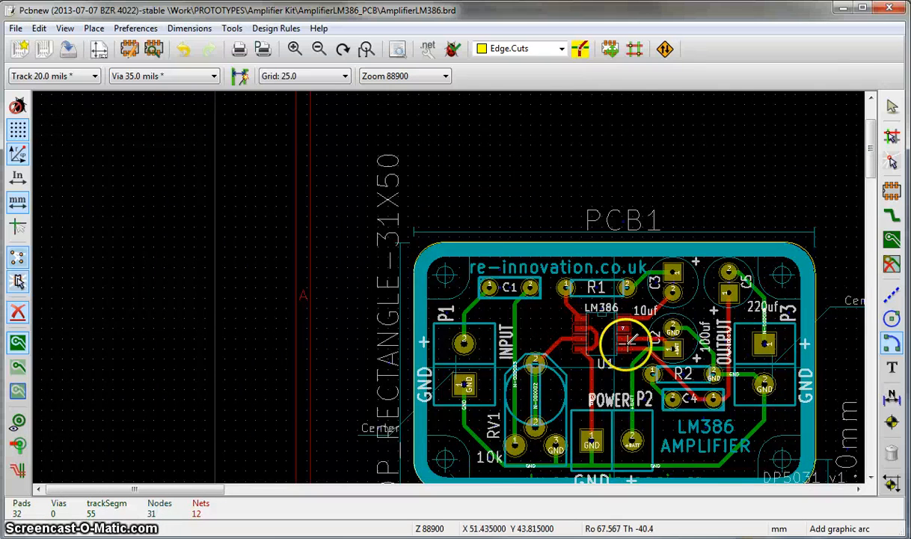
- Save the board file with the closed outline
scroll(447, 284, "up", 1)
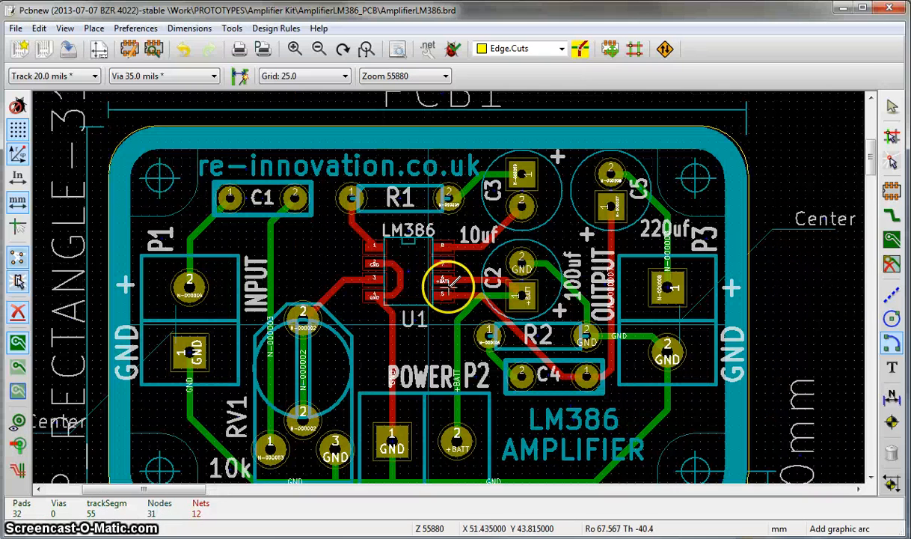
left_click(67, 51)
scroll(320, 203, "down", 2)
scroll(441, 197, "up", 1)
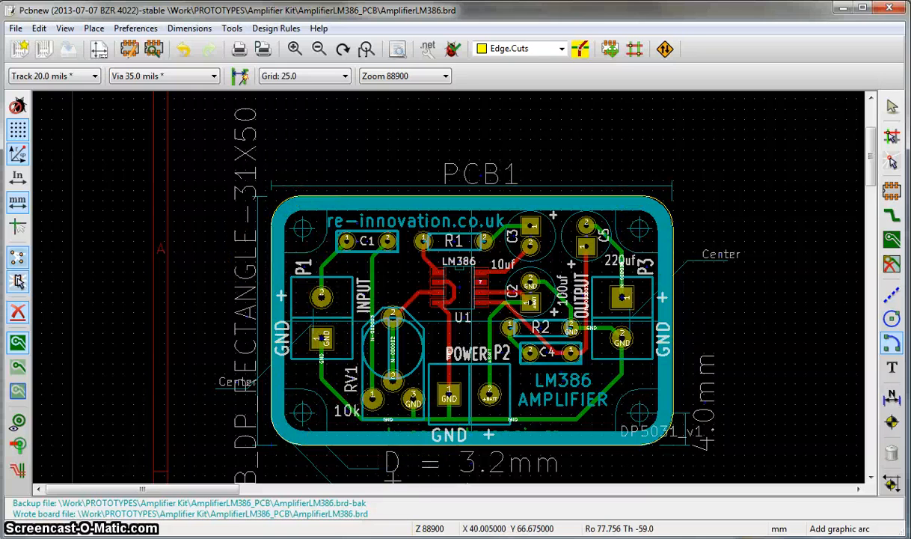
- Switch to the schematic editor and examine the PCB1 board outline component beside R2
mouse_move(372, 537)
left_click(343, 538)
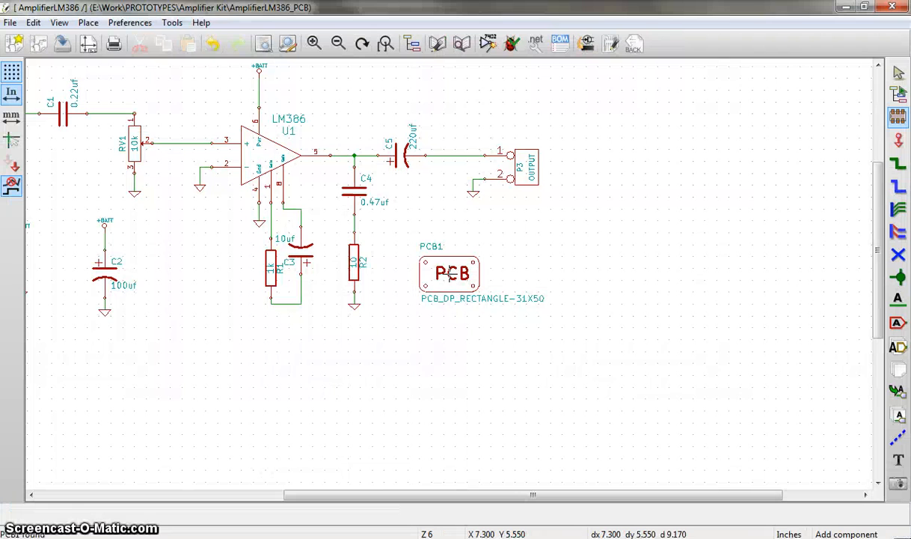
scroll(482, 272, "up", 2)
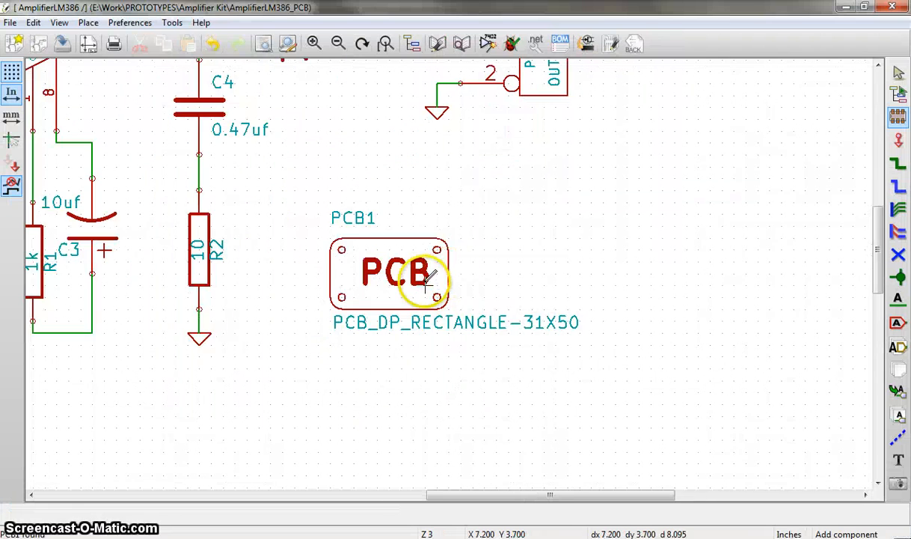
scroll(442, 271, "down", 2)
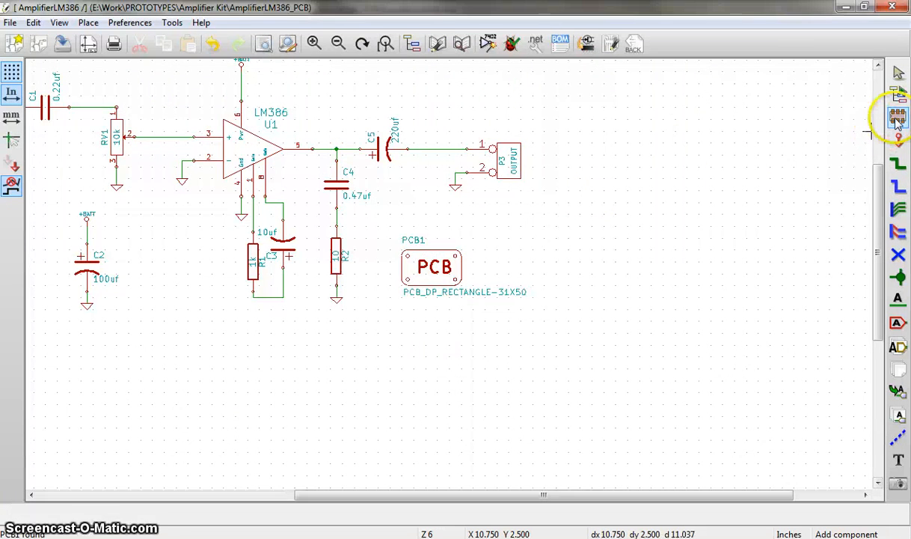
- Place a one-pin CONN_1 connector from the conn library in the empty area above C5
scroll(475, 86, "down", 3)
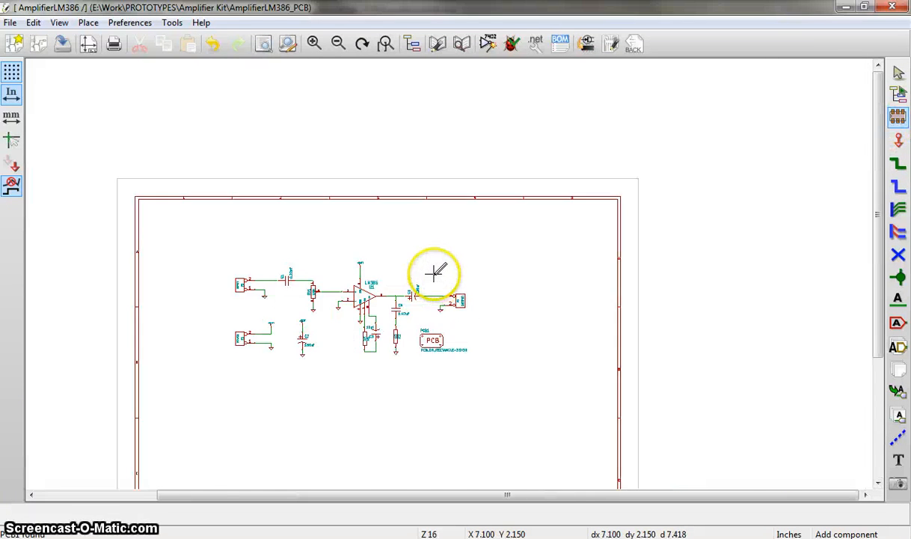
scroll(433, 270, "up", 2)
scroll(404, 259, "up", 2)
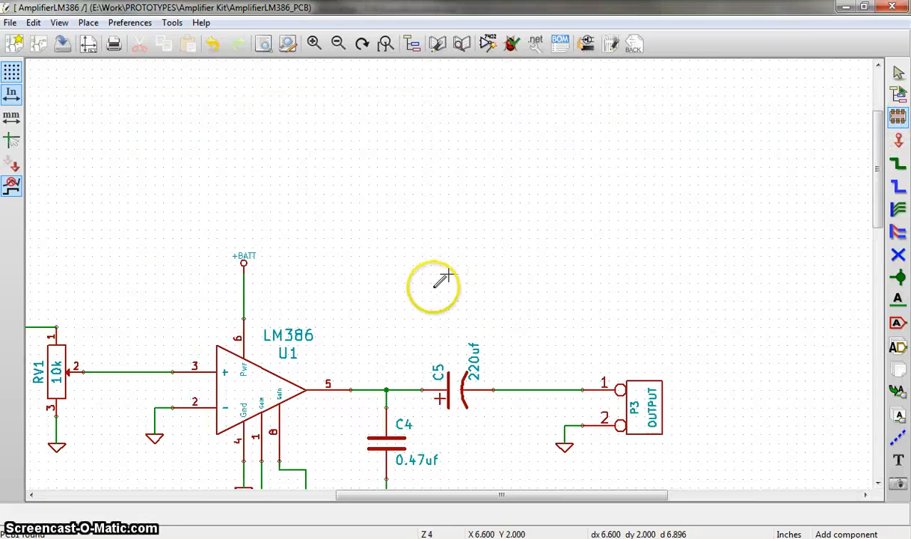
left_click(412, 251)
left_click(500, 302)
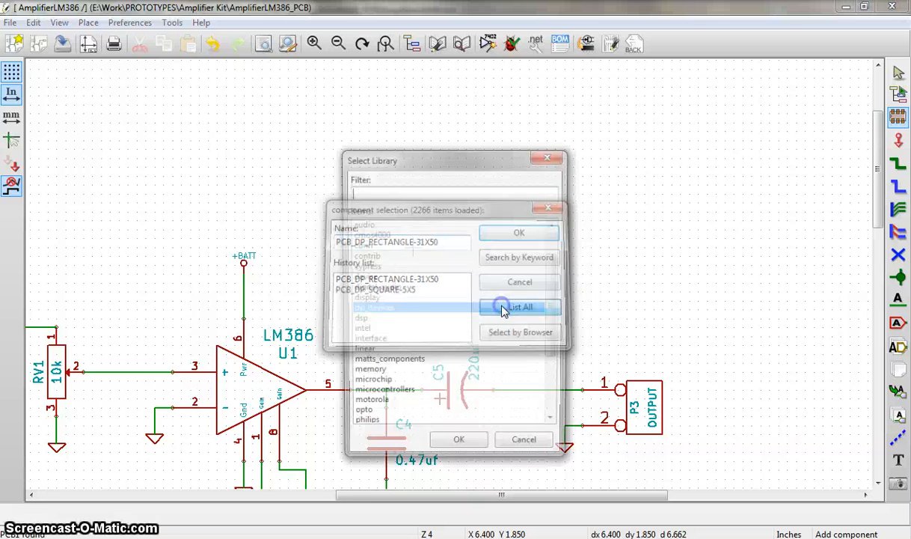
left_click(360, 246)
left_click(456, 446)
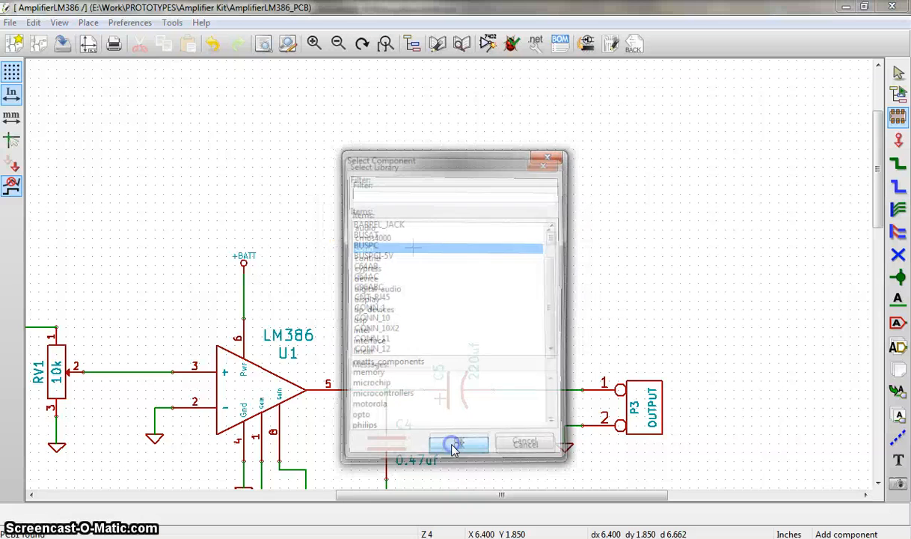
left_click(372, 311)
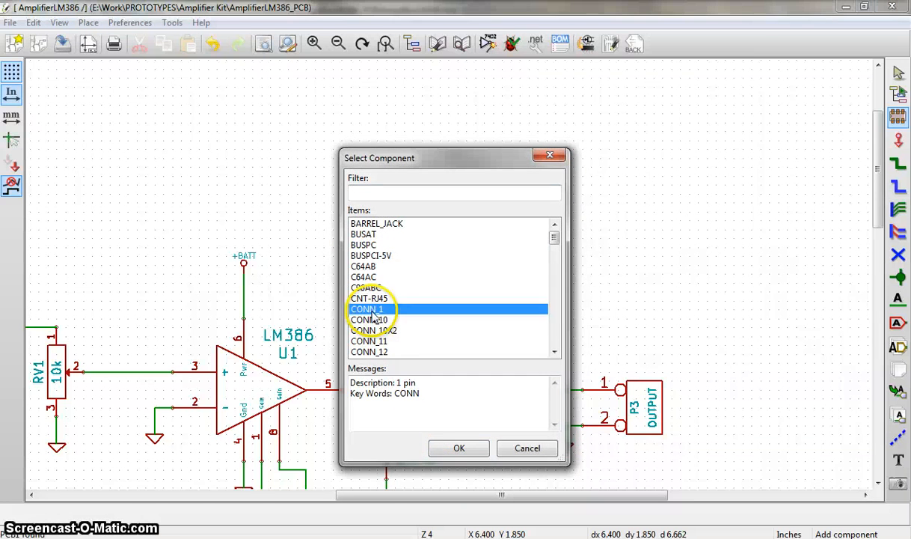
left_click(459, 448)
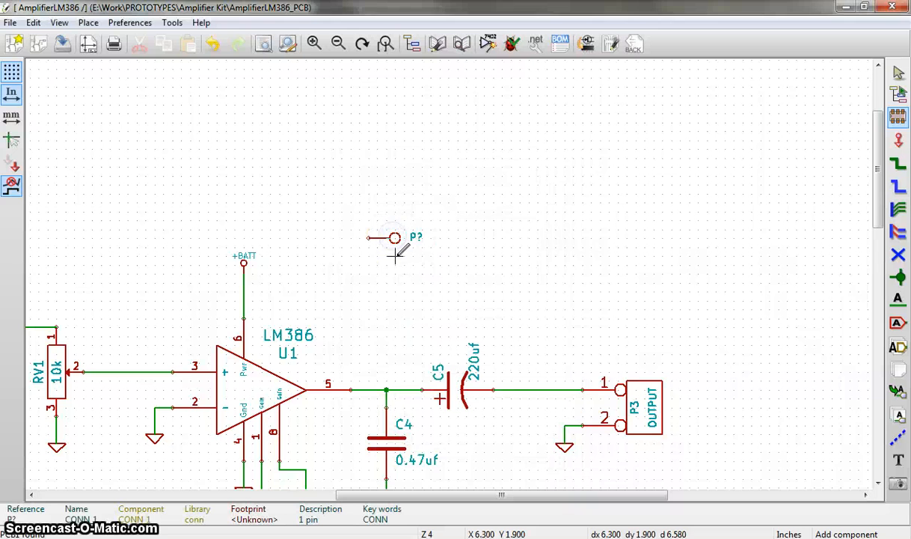
- Place three more CONN_1 connectors in a vertical column directly below the first one
left_click(395, 256)
key("Return")
left_click(395, 256)
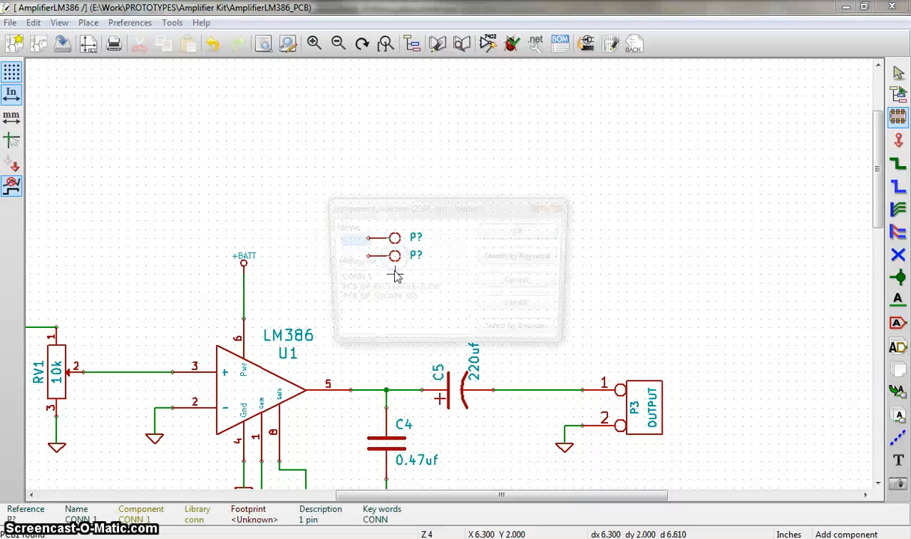
key("Return")
left_click(395, 273)
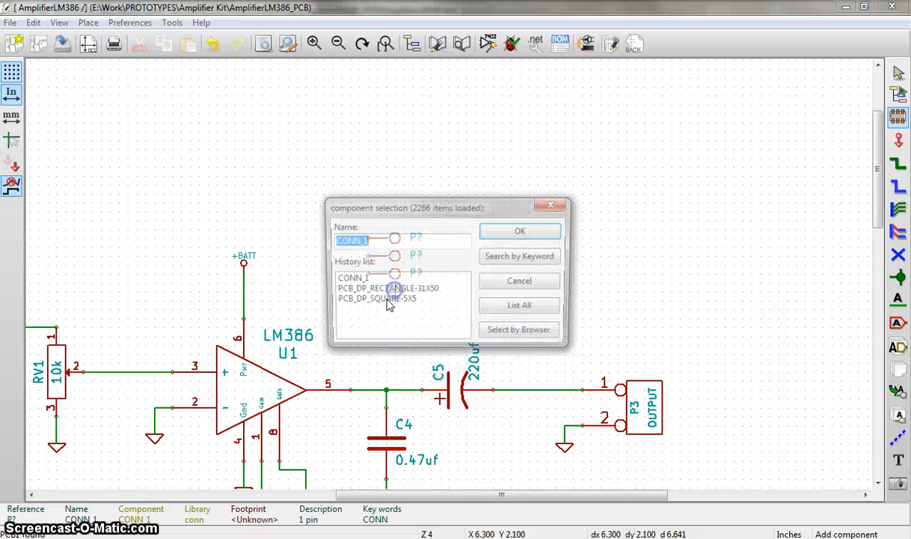
key("Return")
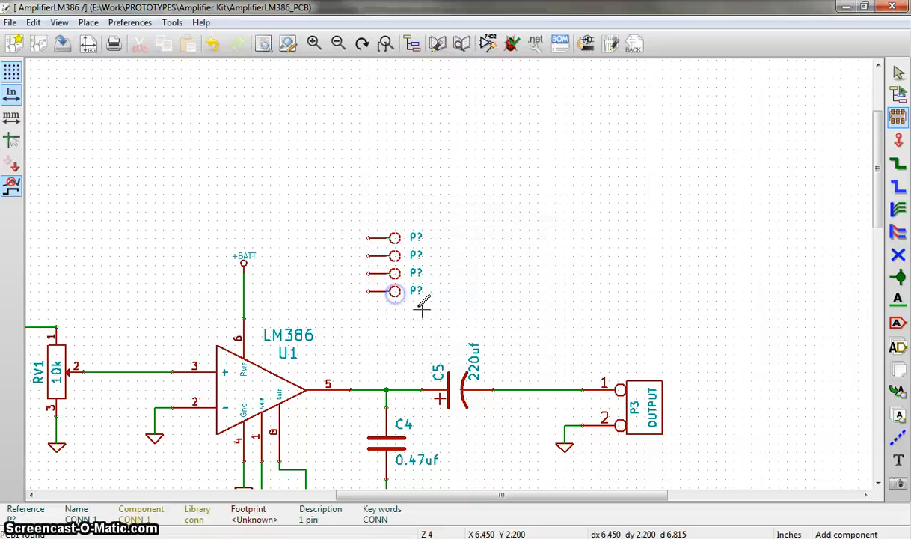
left_click(423, 305)
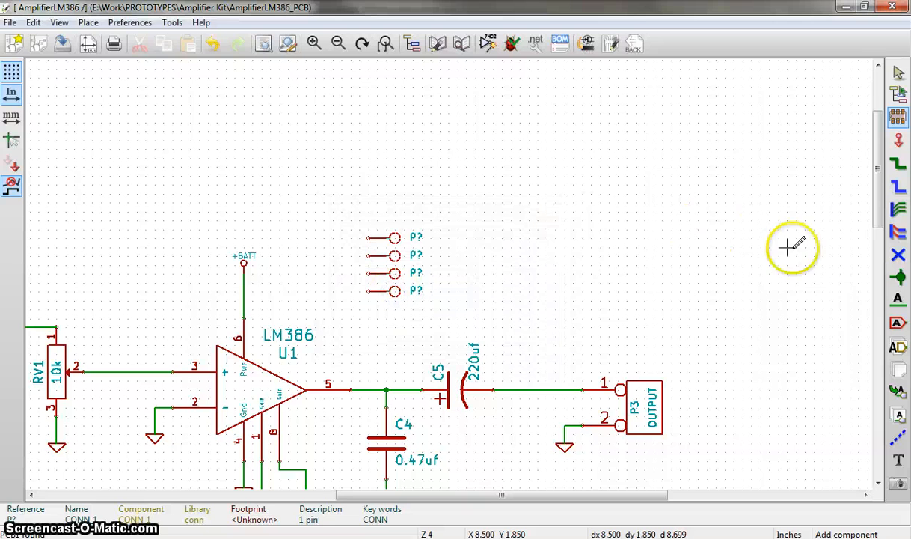
- Mark the open pin of each of the four CONN_1 connectors with a no-connect flag
left_click(898, 256)
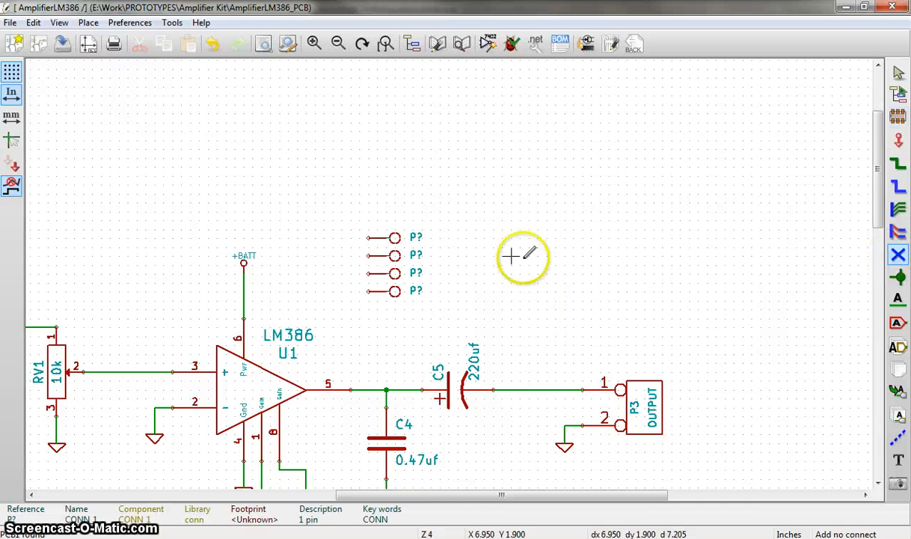
left_click(369, 238)
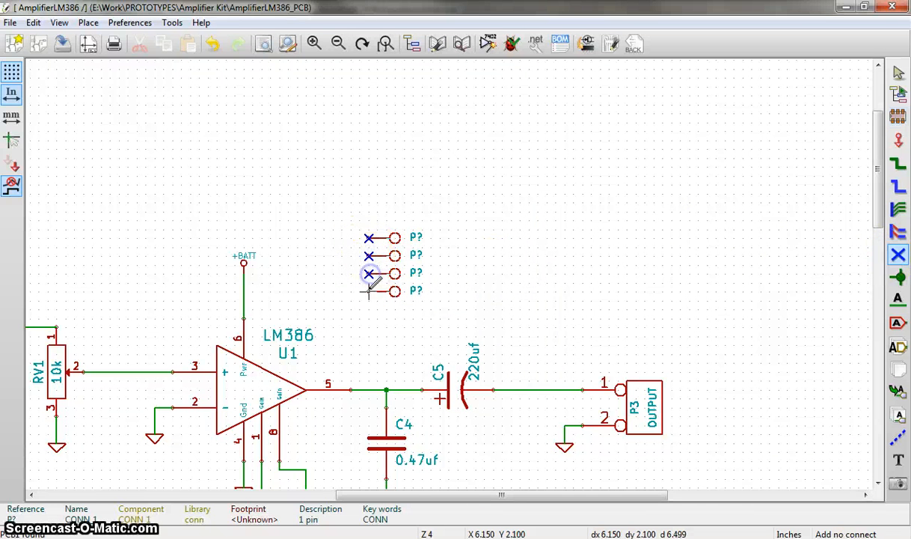
left_click(369, 291)
scroll(449, 273, "down", 1)
scroll(449, 273, "up", 1)
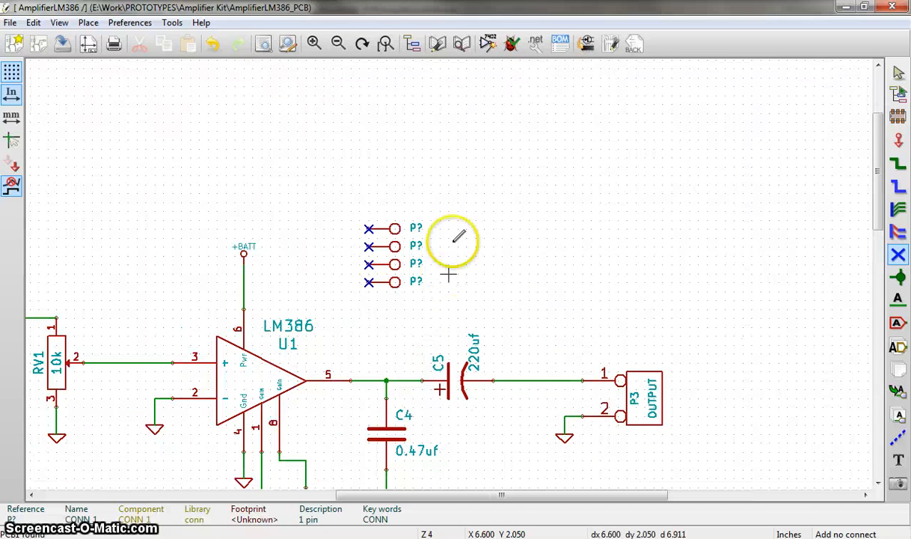
- Annotate only the unannotated components across the entire schematic, keeping the existing annotation and sorting by X position
left_click(488, 43)
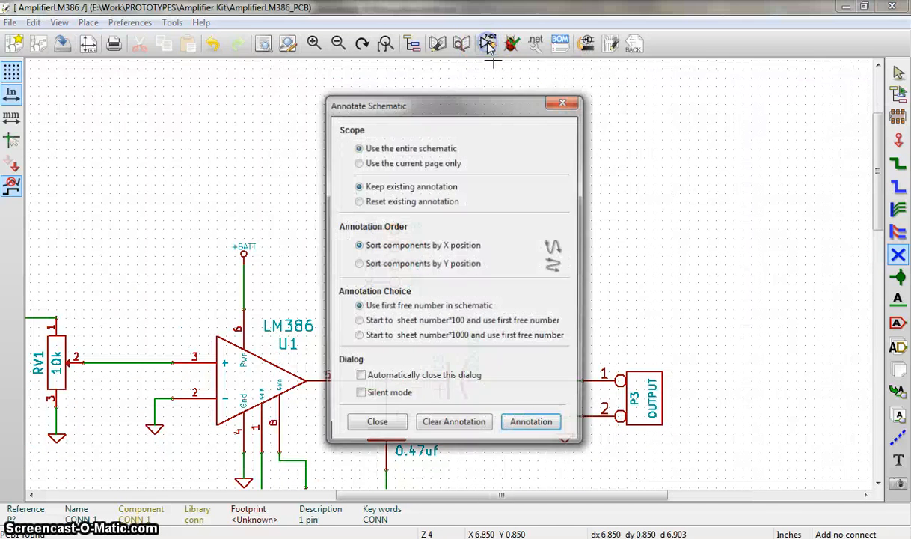
left_click(530, 431)
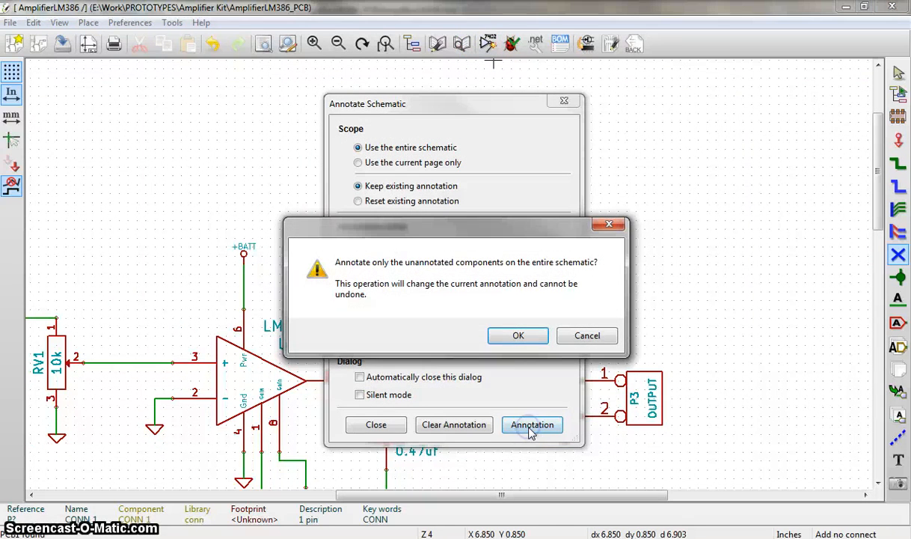
left_click(519, 335)
left_click(378, 425)
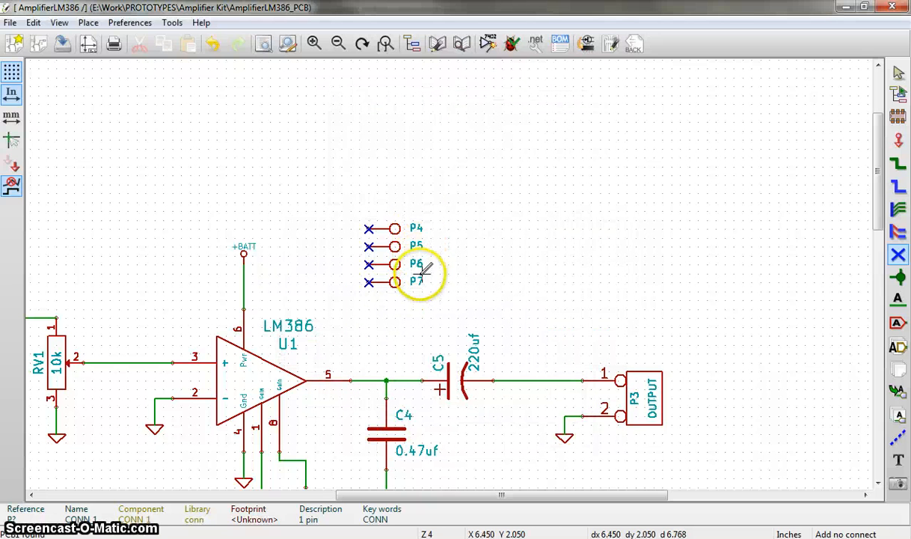
- Generate the Pcbnew netlist in Advanced Format and save it as AmplifierLM386.net in the AmplifierLM386_PCB folder
left_click(534, 46)
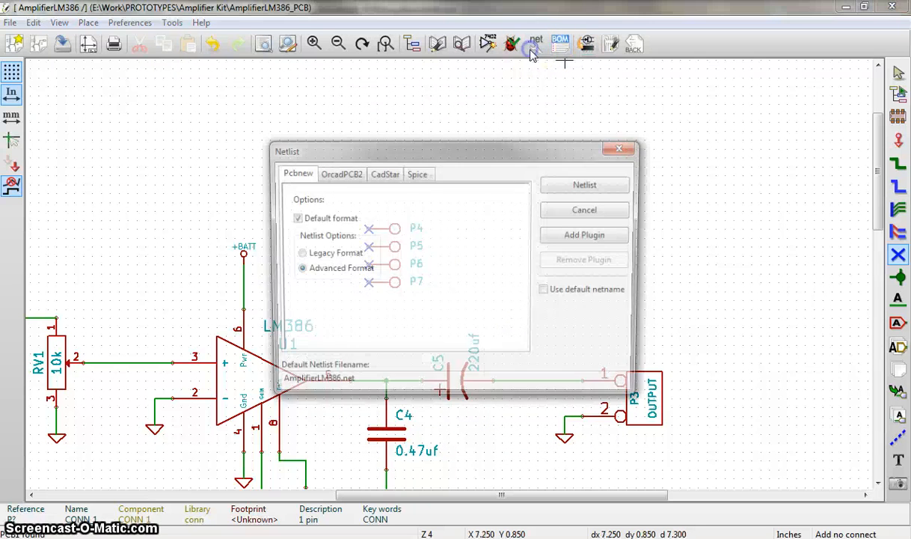
left_click(571, 187)
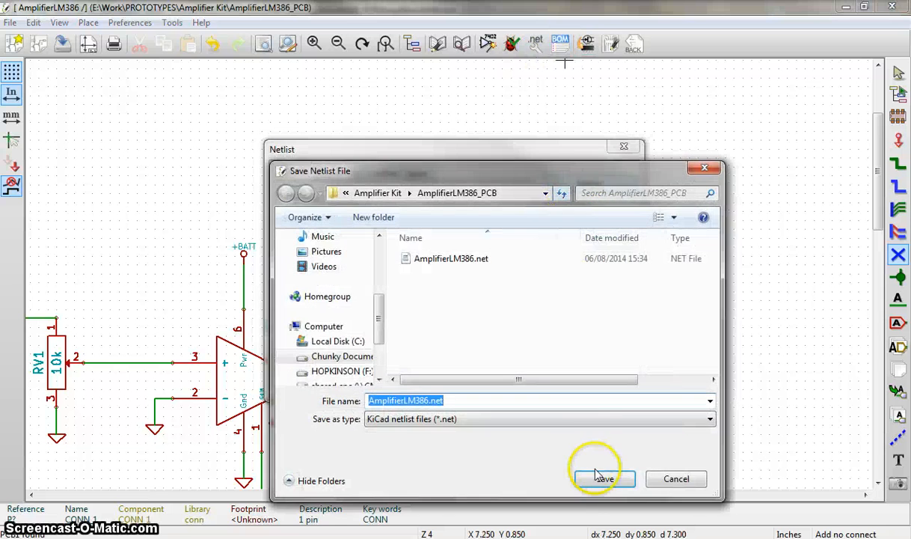
left_click(654, 479)
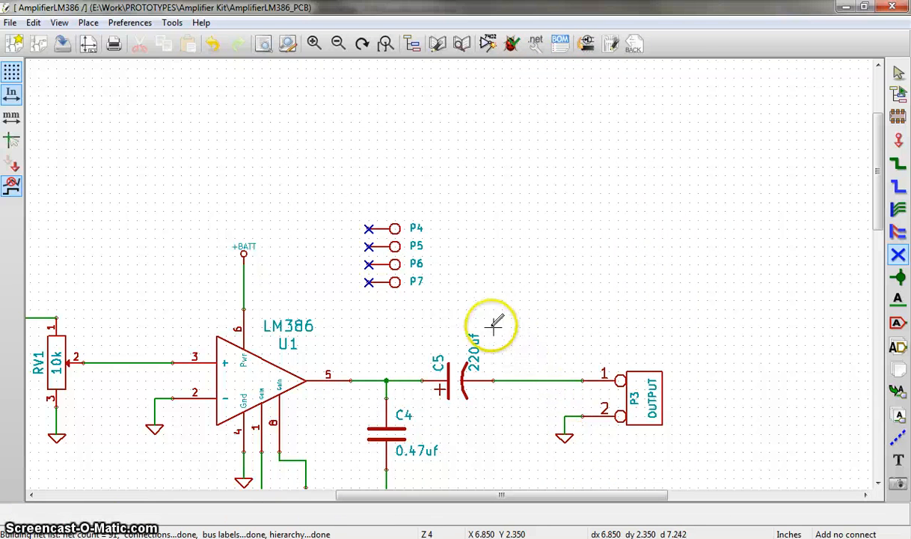
- Switch to CvPcb for the footprint assignments and narrow its window to make room beside it
left_click(588, 46)
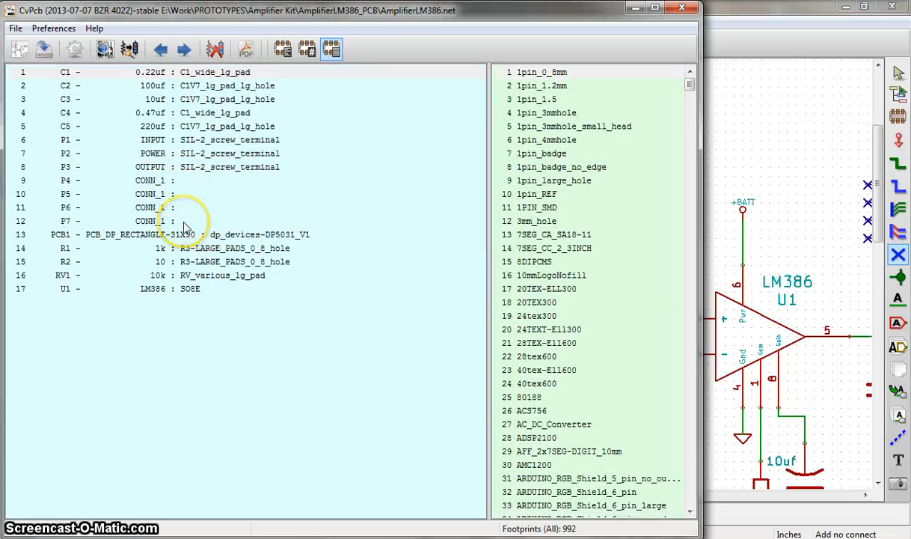
left_click_drag(488, 234, 369, 234)
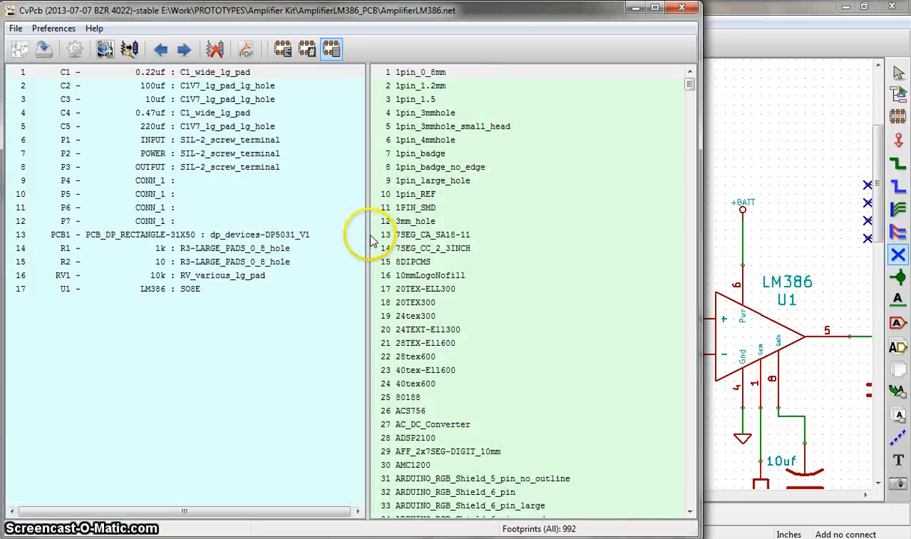
left_click_drag(366, 236, 517, 238)
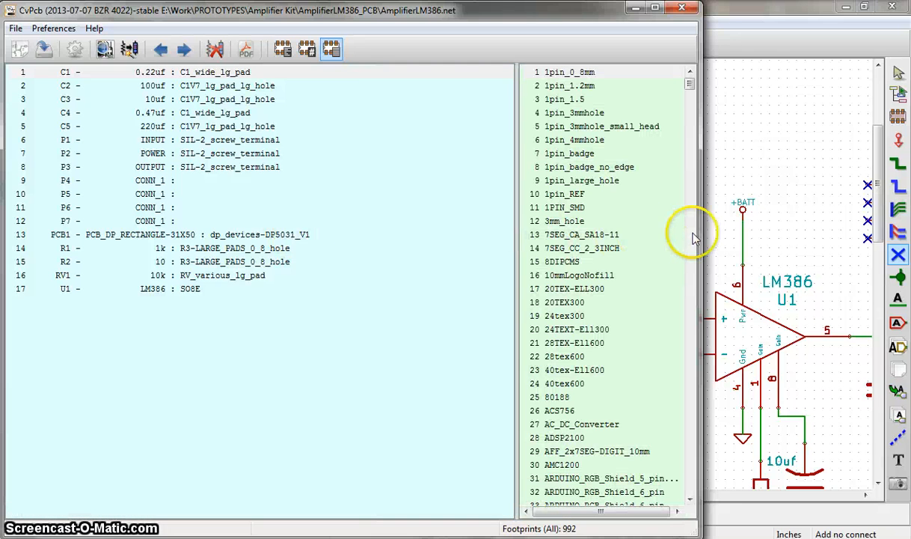
left_click_drag(701, 233, 548, 235)
- Show the selected footprint's preview and arrange the preview window side by side with the footprint assignment window
left_click(105, 48)
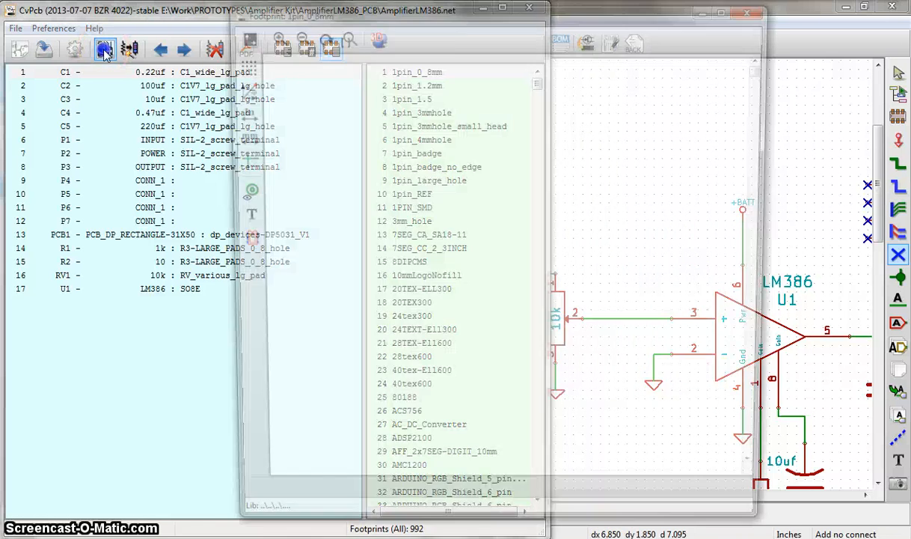
left_click_drag(401, 21, 526, 20)
key("super+Left")
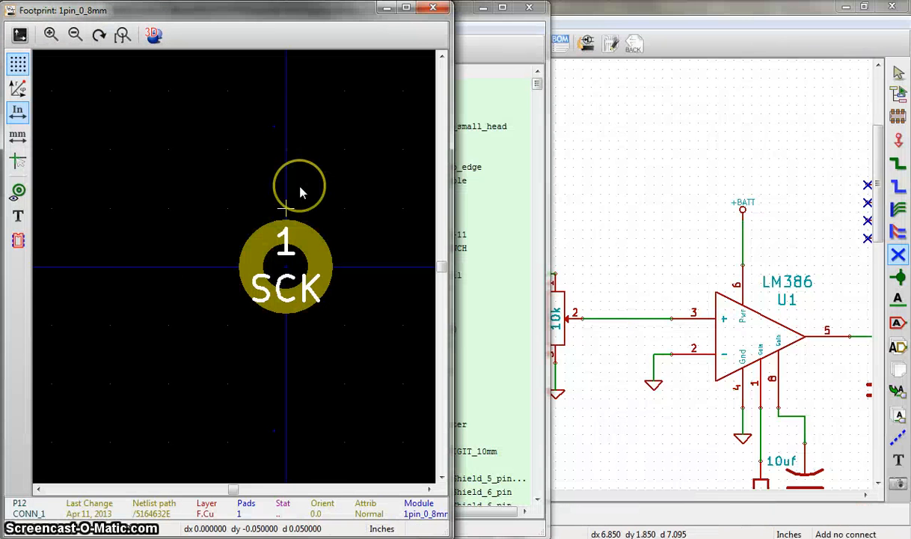
key("super+Right")
left_click(274, 208)
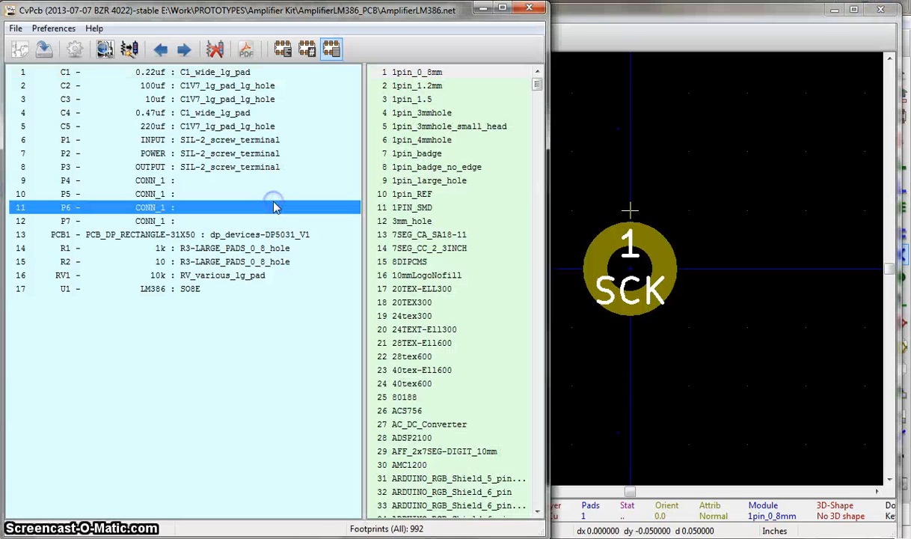
key("super+Left")
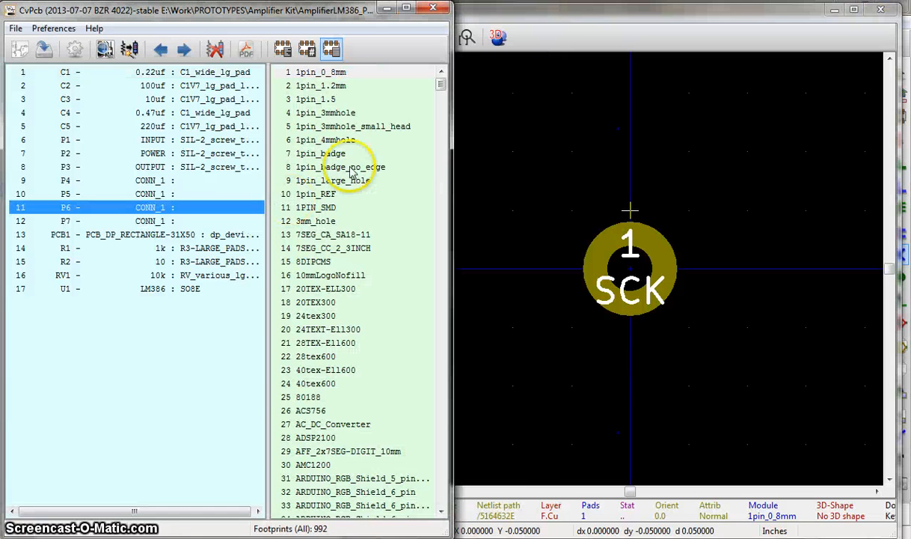
- Compare the pad sizes of the 1pin_3mmhole and 1pin_3mmhole_small_head footprints in the preview
left_click(336, 114)
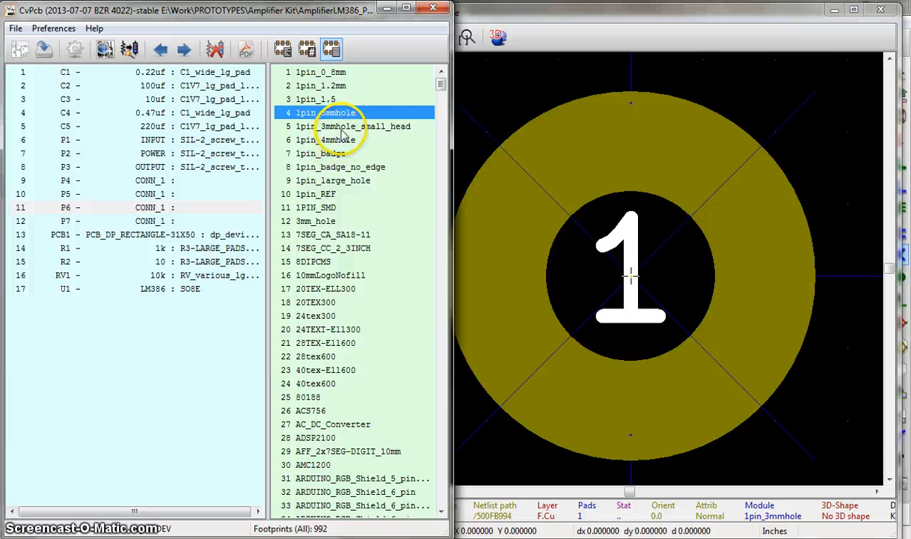
left_click(342, 127)
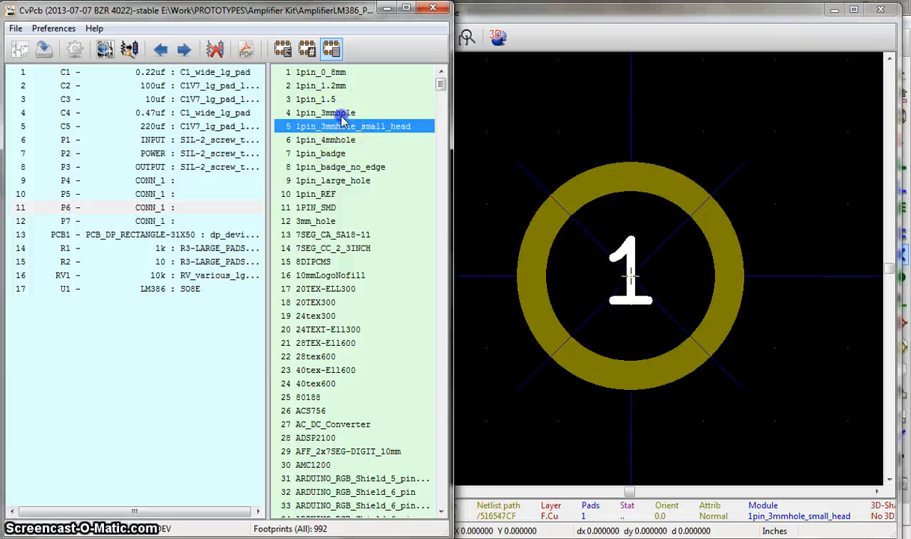
left_click(341, 114)
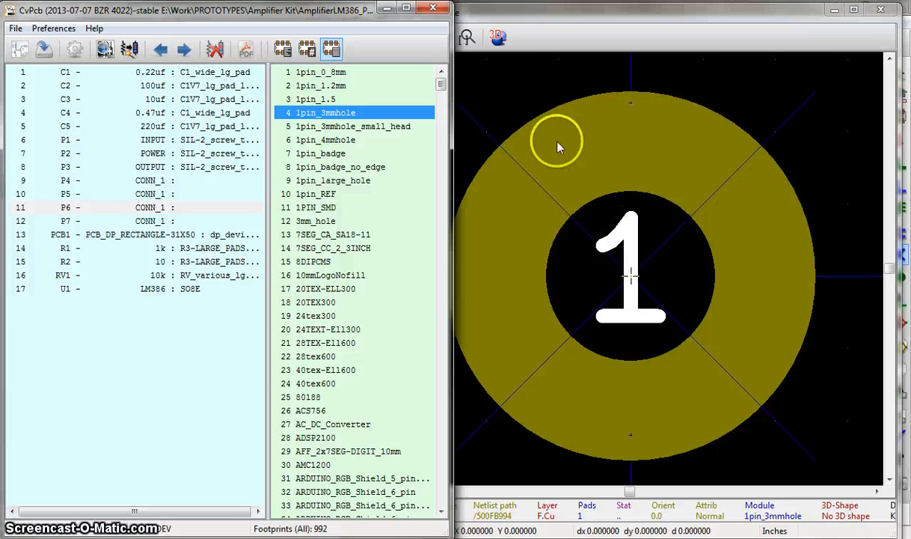
left_click(381, 129)
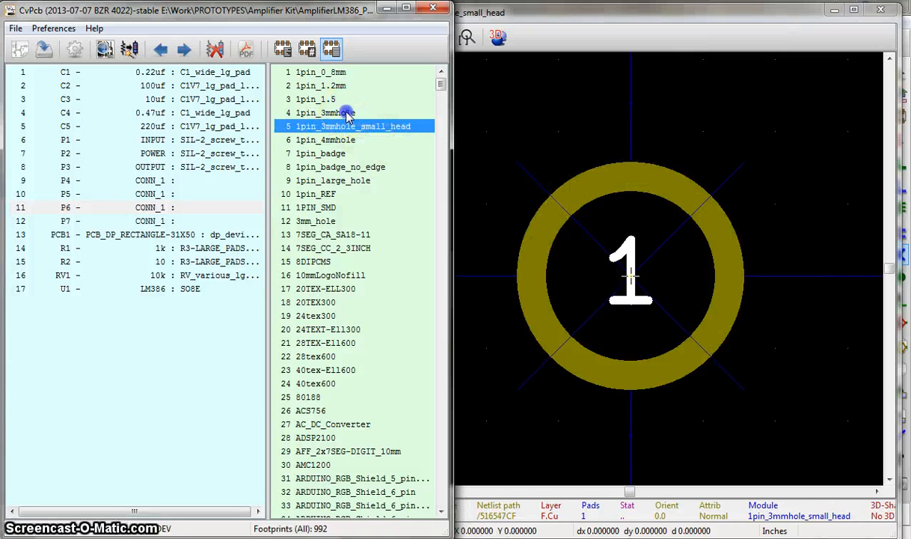
left_click(348, 114)
- Assign the 1pin_3mmhole footprint to connectors P4, P5, P6 and P7, and save the footprint assignments
left_click(232, 182)
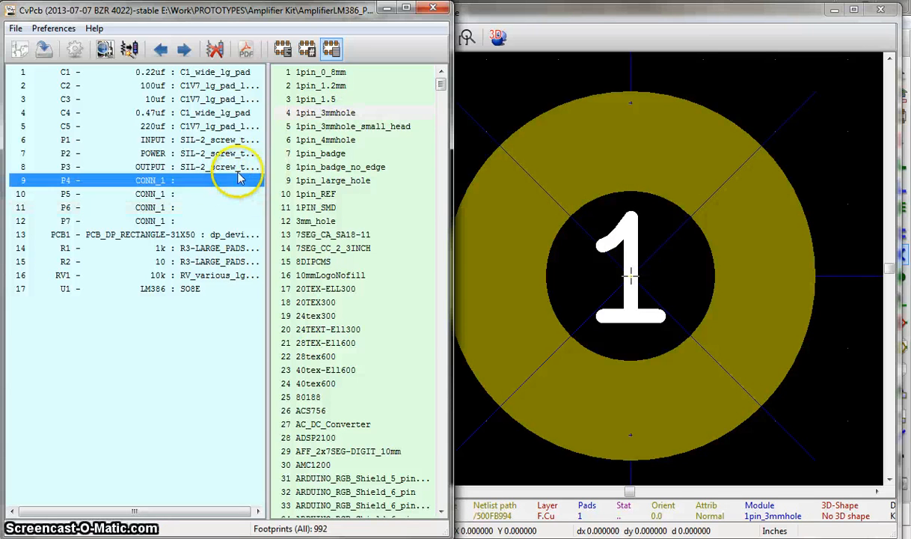
double_click(315, 112)
double_click(318, 114)
double_click(322, 118)
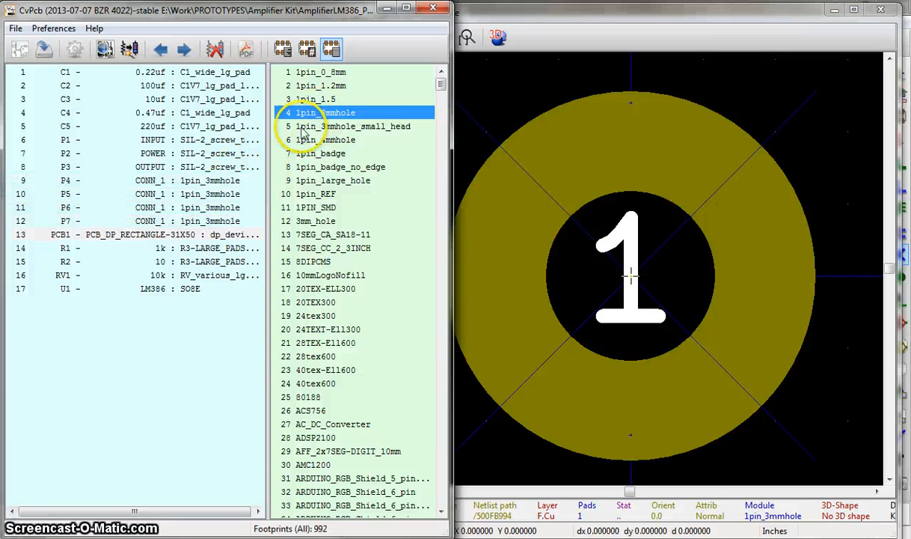
left_click(45, 51)
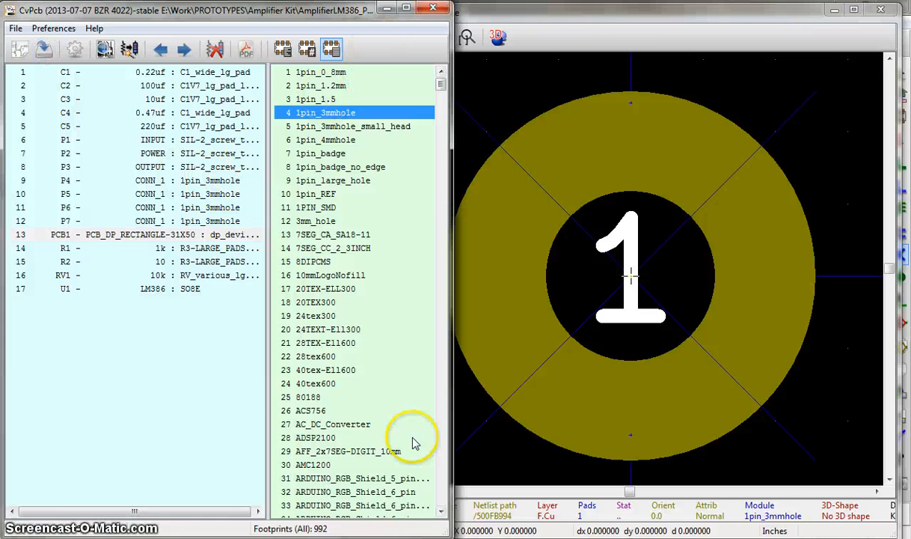
- Switch to Pcbnew and read the current AmplifierLM386.net netlist into the board, keeping the existing footprints and tracks
key("alt+Tab")
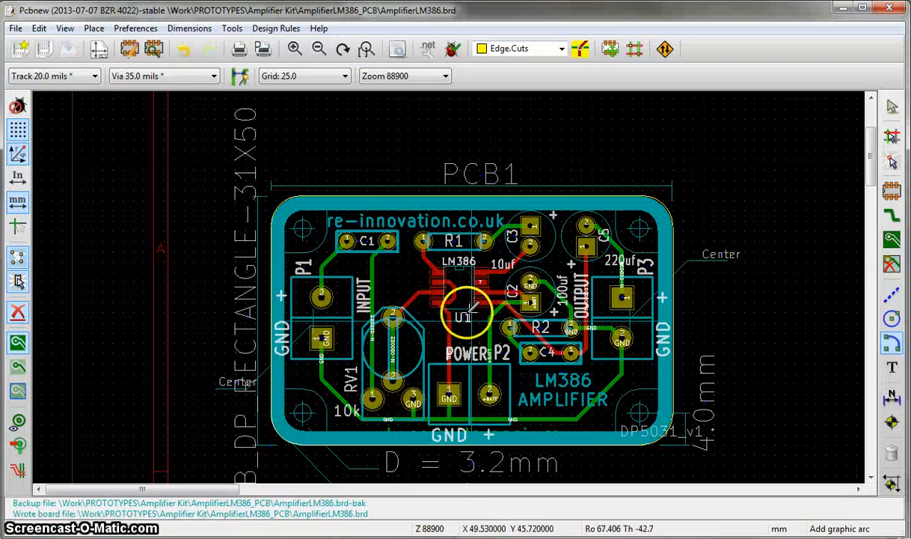
left_click(424, 52)
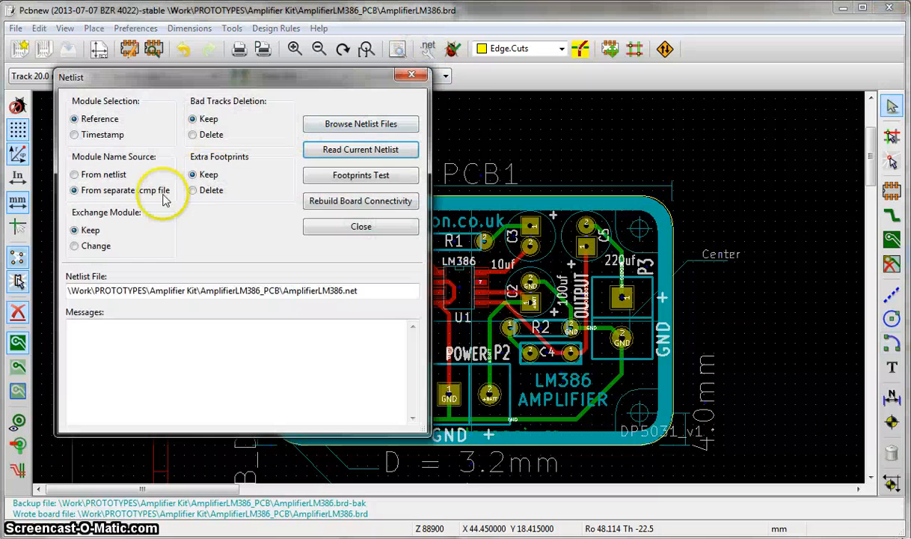
left_click(333, 153)
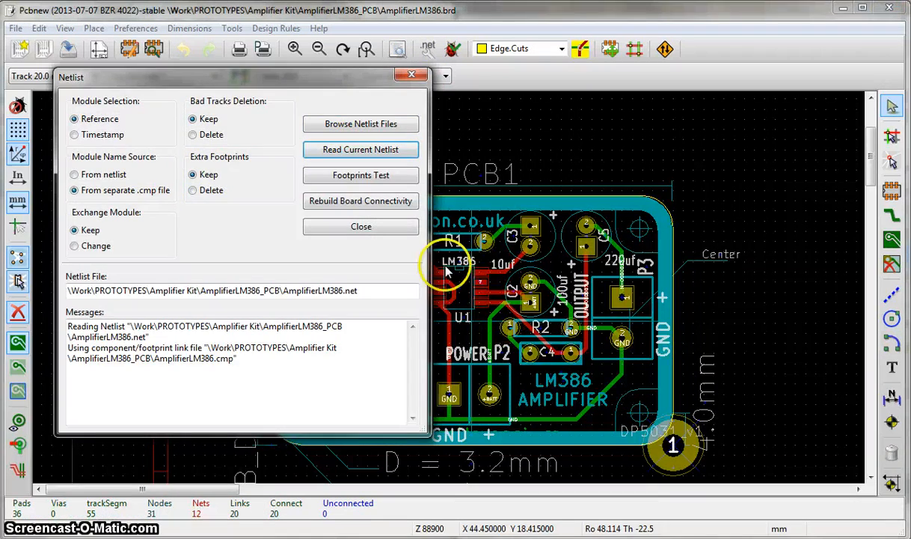
left_click(397, 228)
scroll(570, 349, "up", 3)
scroll(449, 292, "down", 4)
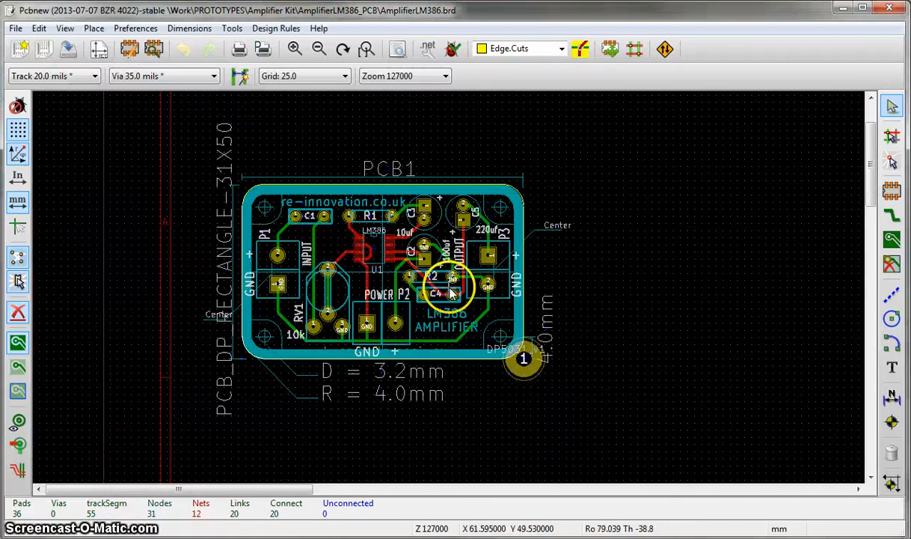
left_click(523, 362)
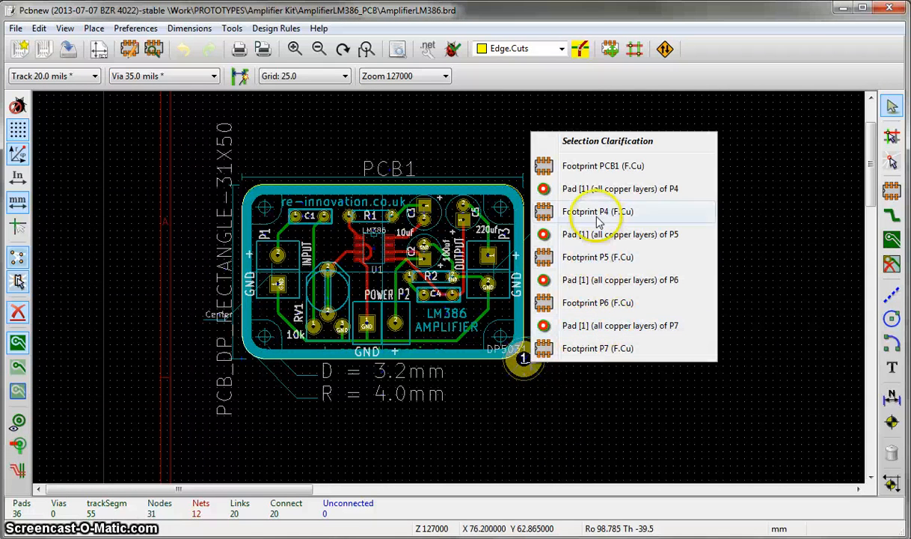
left_click(594, 171)
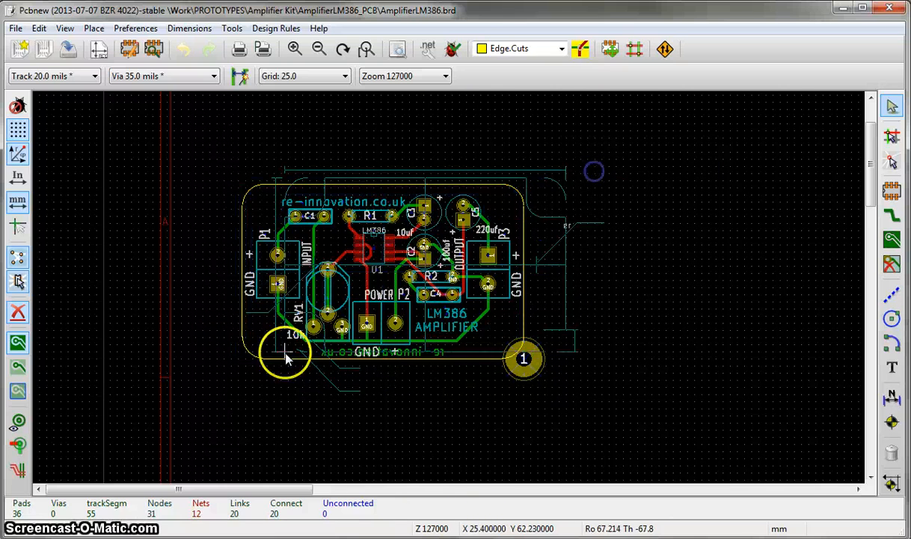
left_click(309, 315)
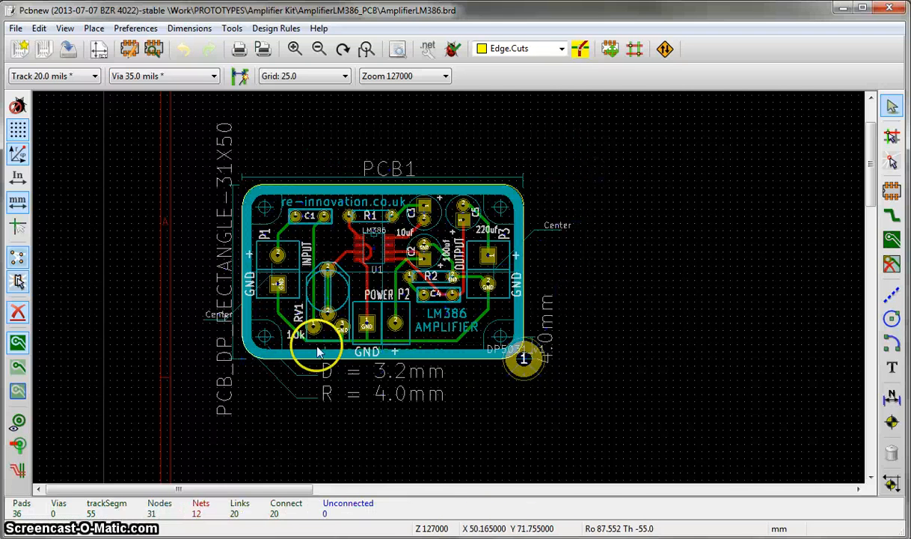
- Separate the stacked mounting-hole footprints P4, P7, P5 and P6 by moving each to its own free spot outside the board
left_click(527, 374)
left_click(584, 217)
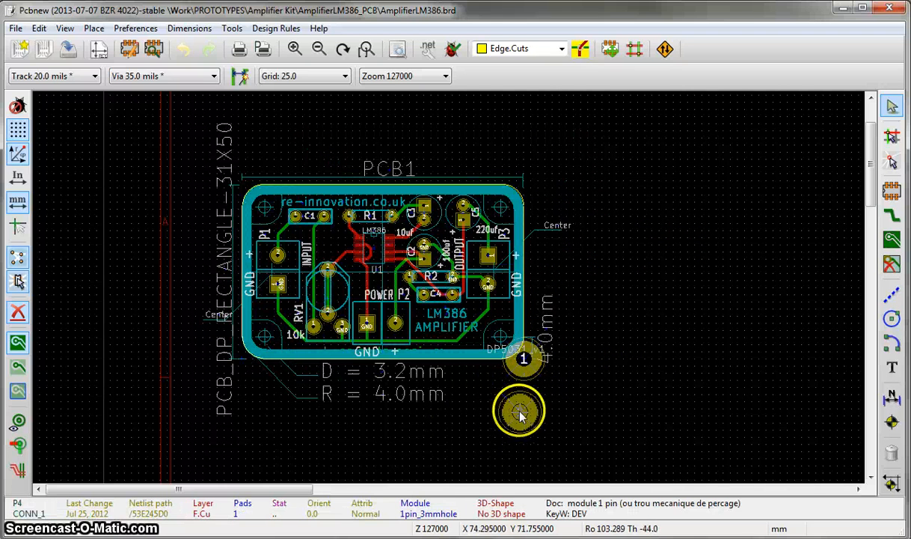
left_click(526, 405)
left_click(533, 377)
left_click(552, 360)
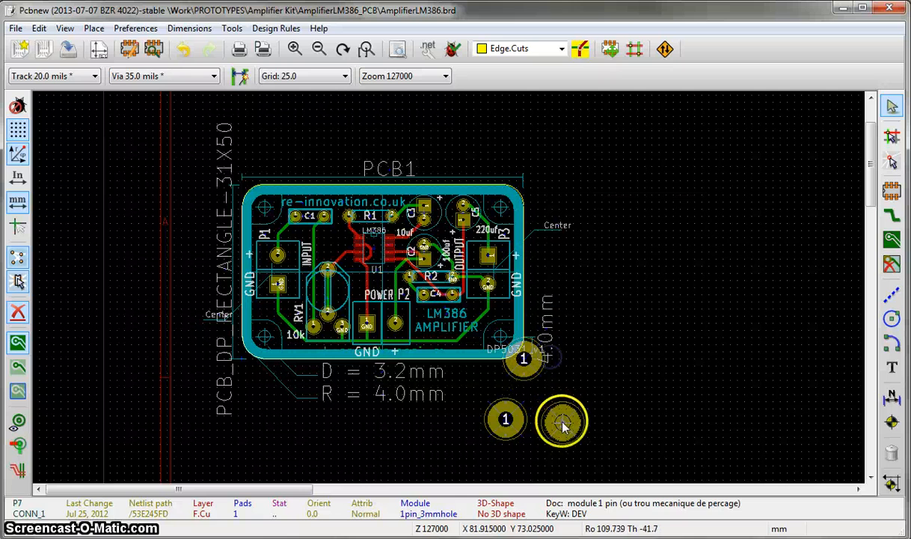
left_click(523, 359)
left_click(536, 370)
left_click(580, 452)
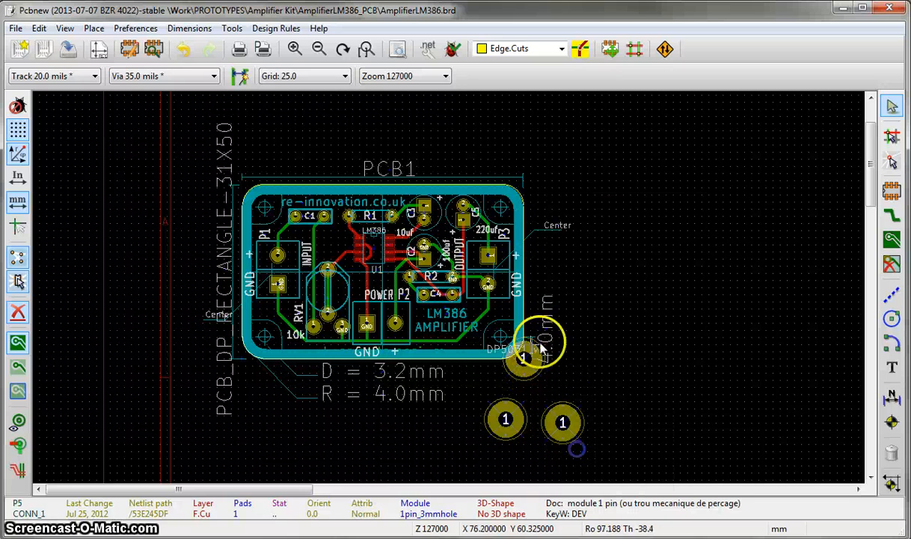
left_click(528, 368)
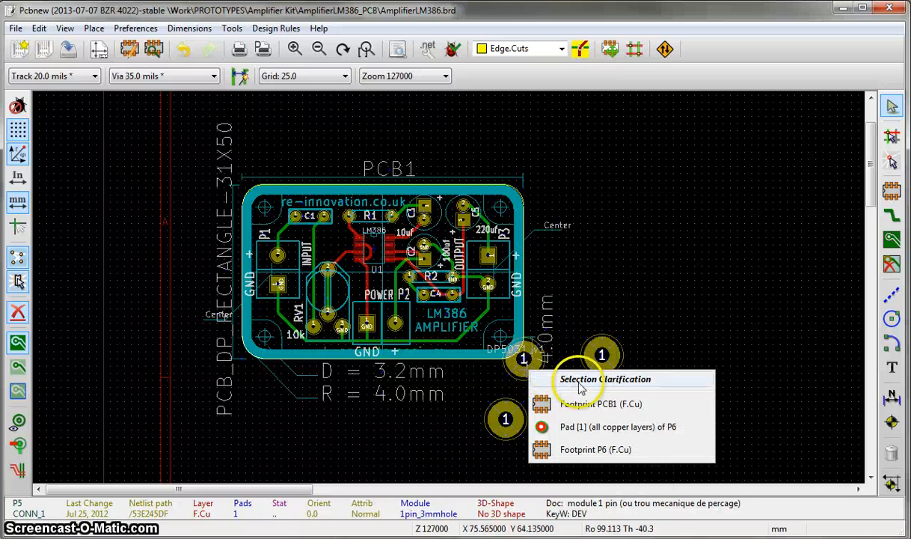
left_click(593, 450)
left_click(623, 425)
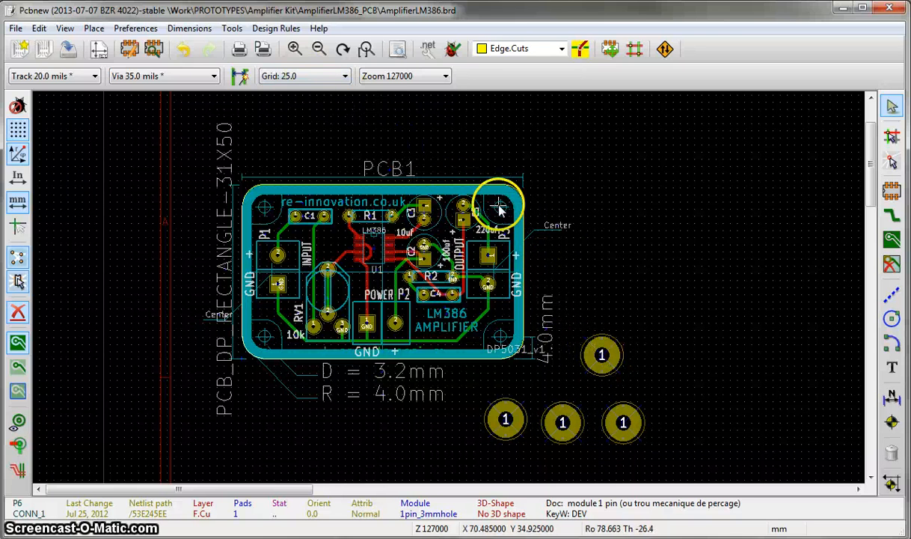
- Set the grid to 5.0 and place footprint P5 centred on the board's upper-right mounting-hole marker
scroll(498, 204, "up", 3)
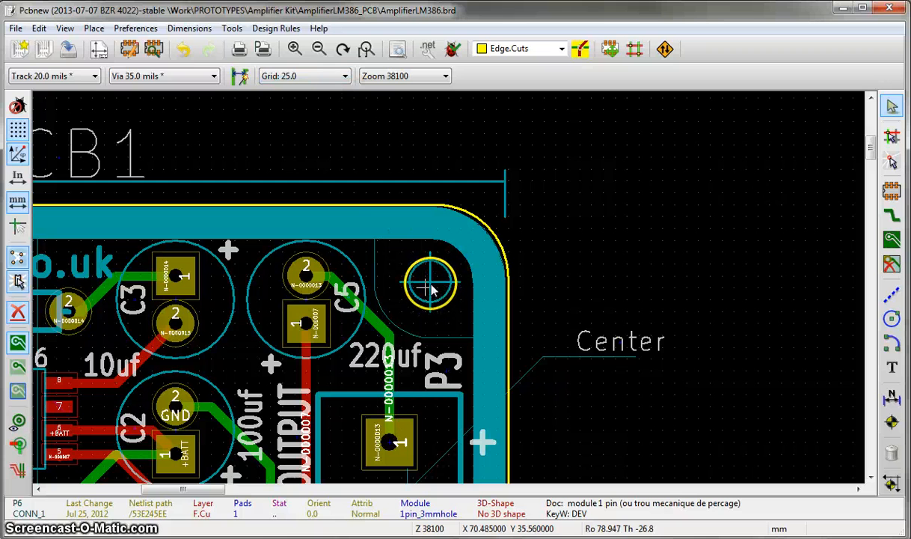
left_click(344, 75)
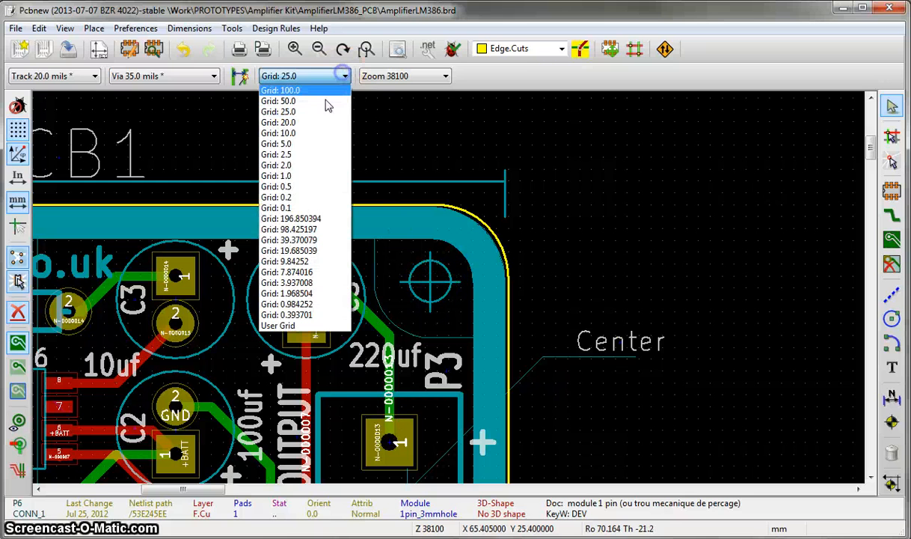
left_click(318, 143)
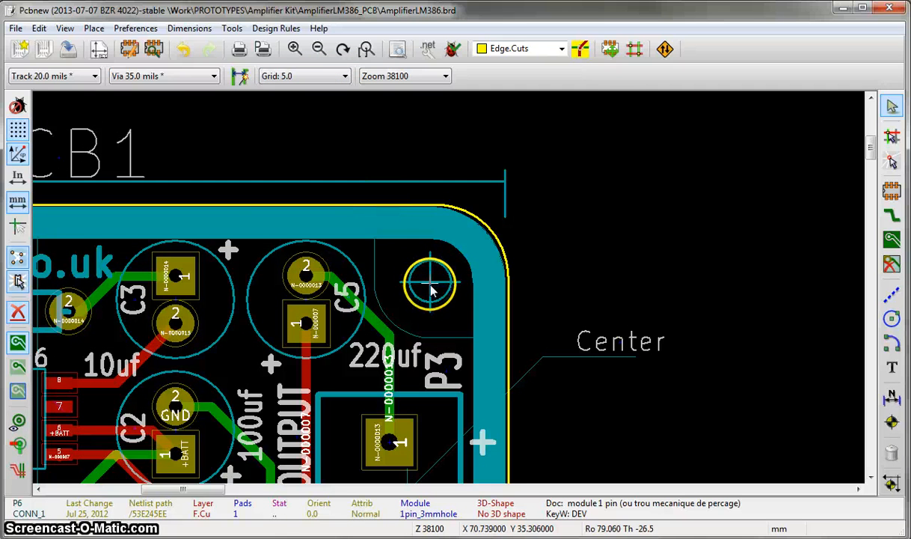
scroll(431, 283, "up", 3)
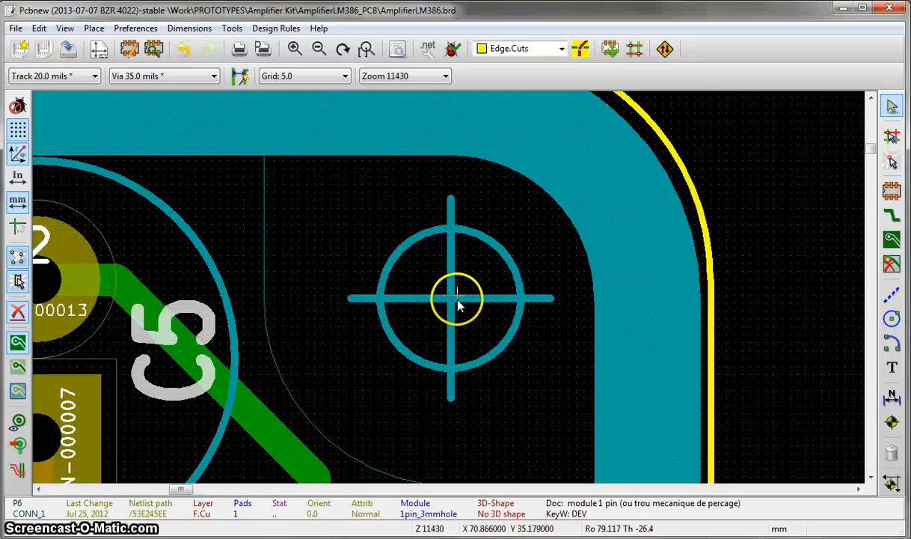
scroll(452, 300, "down", 7)
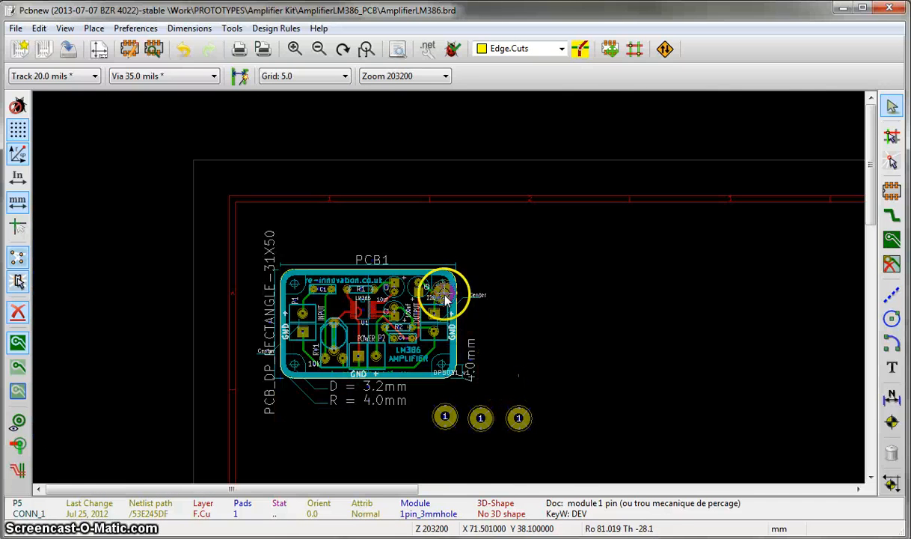
scroll(447, 289, "up", 2)
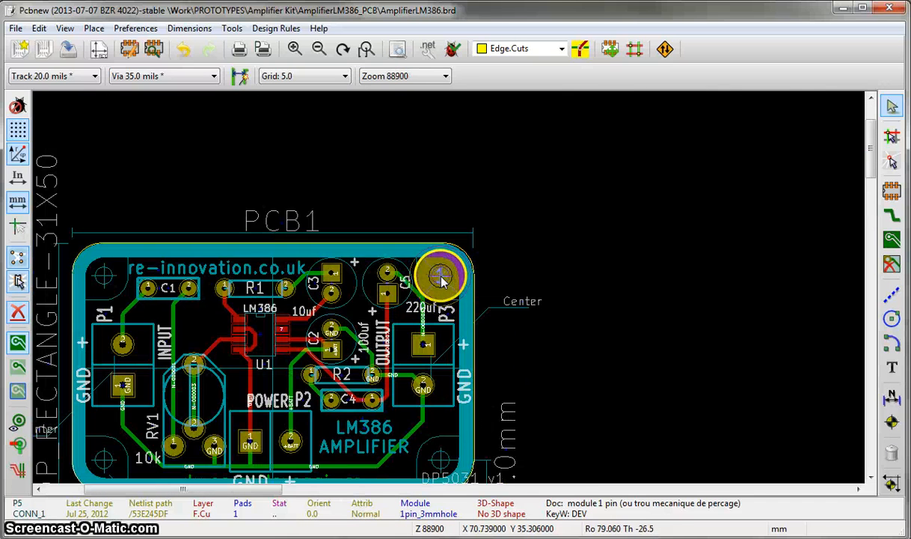
scroll(441, 279, "up", 1)
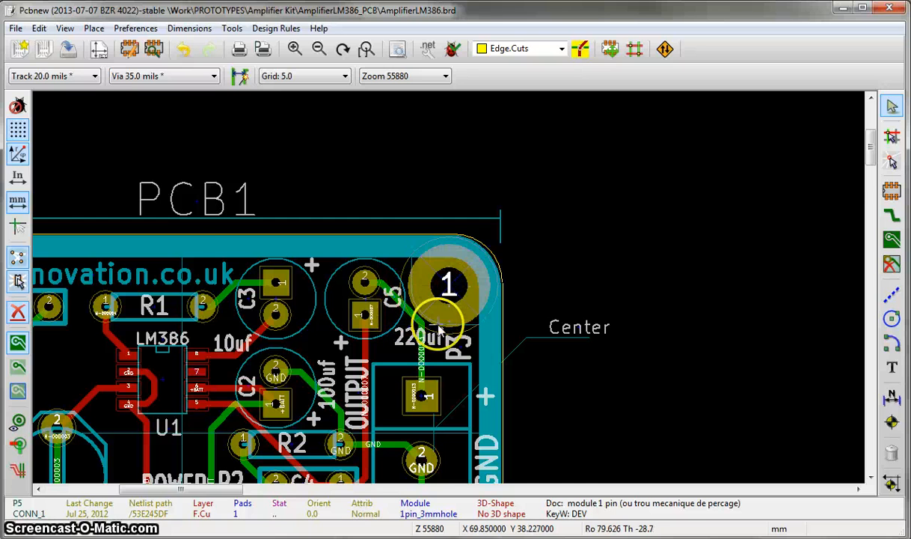
- Move footprint P6 onto the centre of the board's lower-right mounting-hole marker
scroll(440, 328, "down", 2)
scroll(505, 400, "down", 1)
scroll(456, 310, "up", 1)
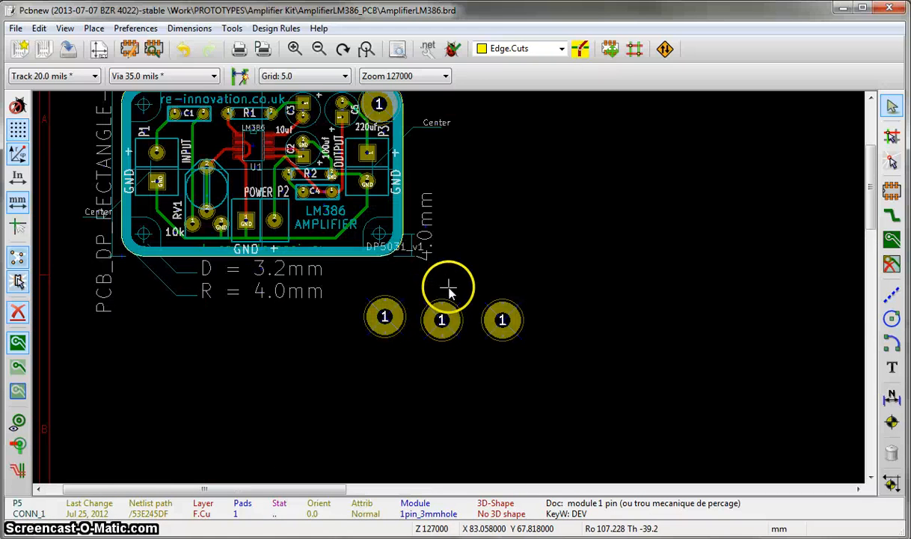
key("m")
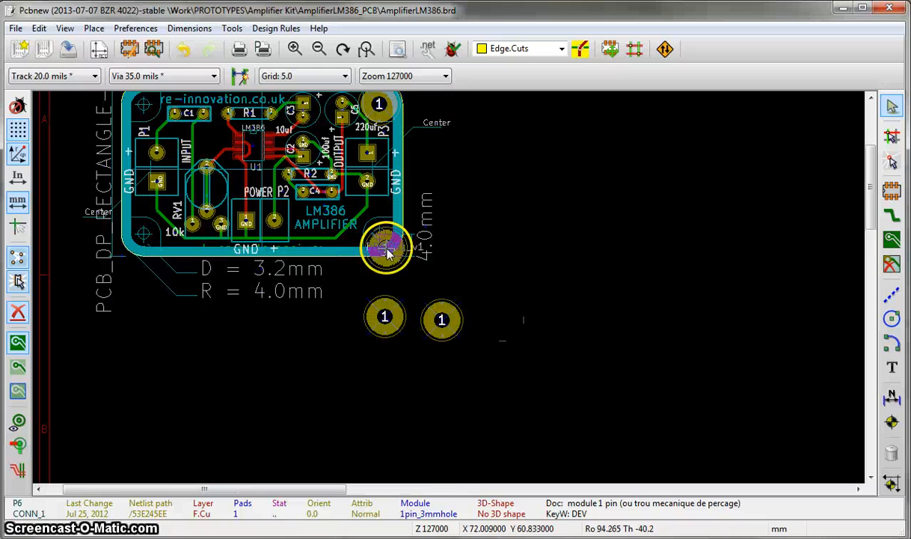
scroll(386, 253, "up", 1)
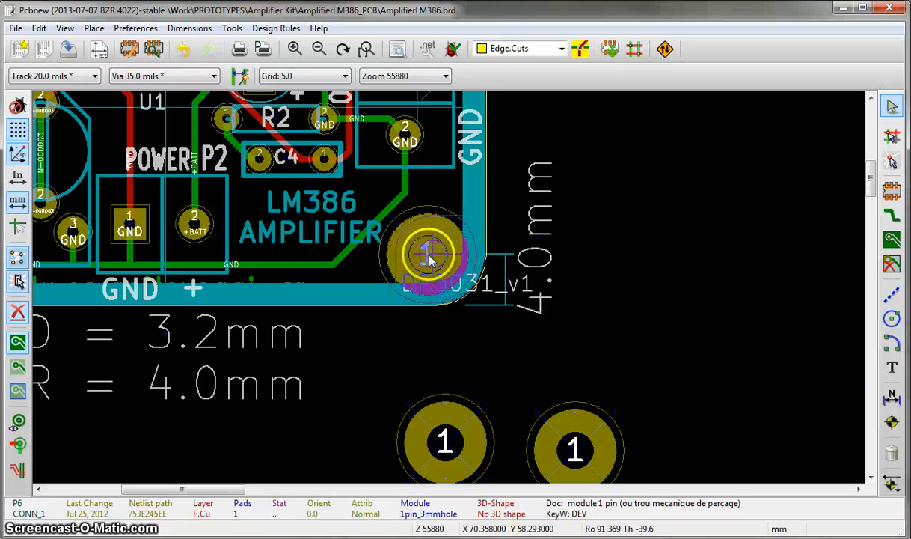
left_click(436, 260)
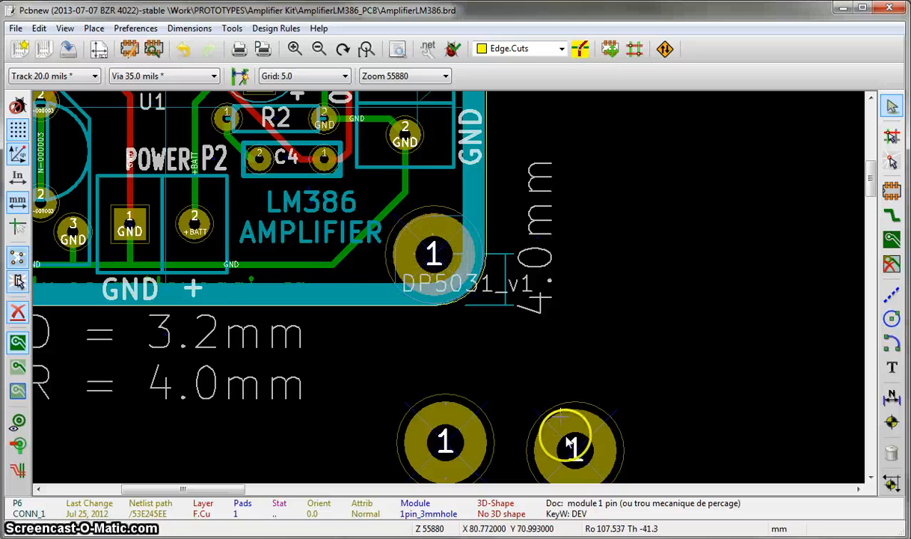
- Move footprint P7 onto the centre of the board's lower-left mounting-hole marker
key("m")
scroll(234, 345, "down", 1)
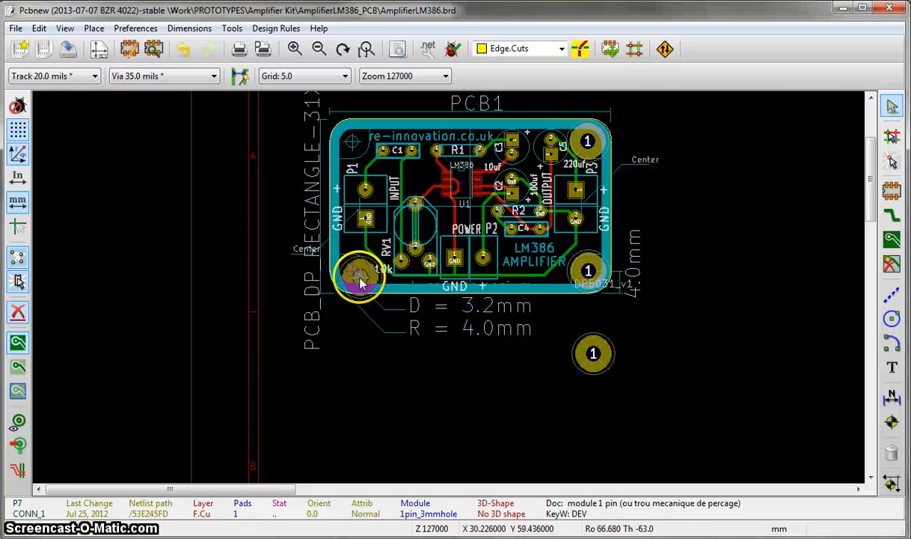
scroll(356, 277, "up", 2)
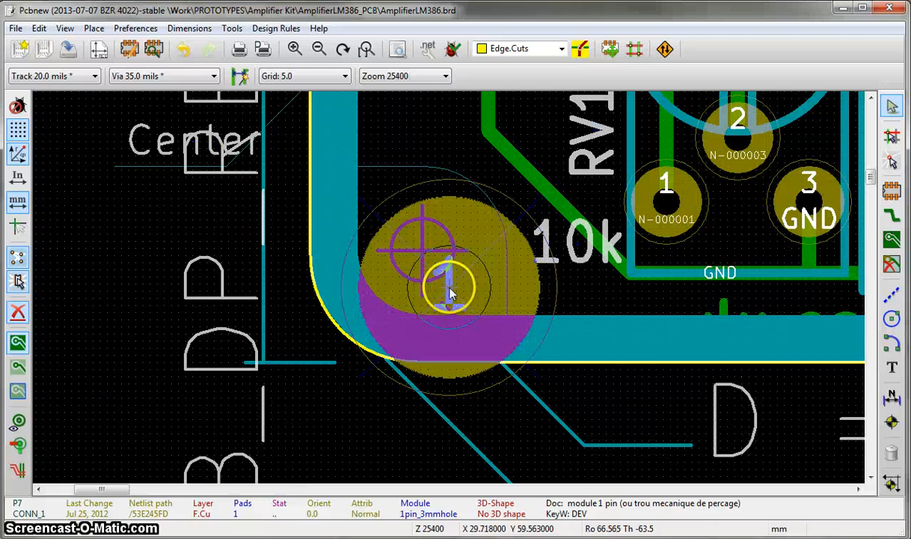
left_click(424, 257)
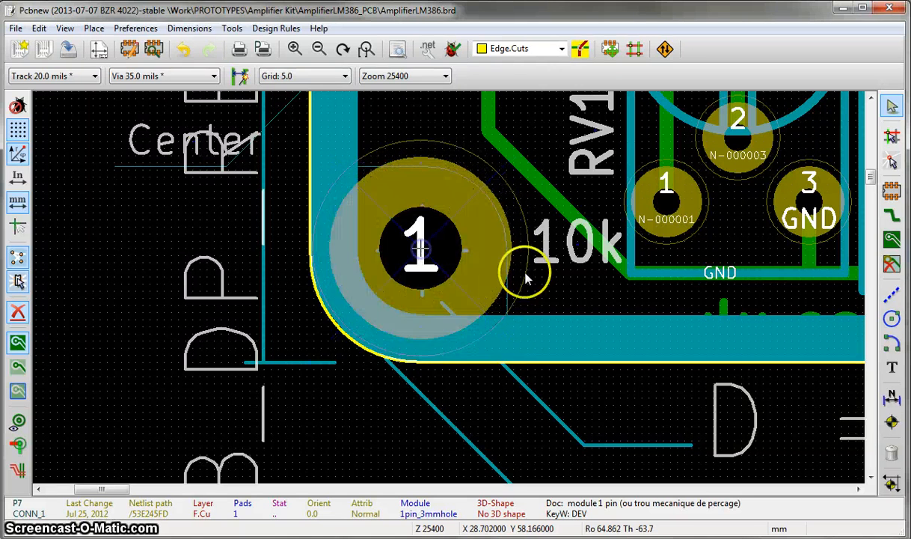
- Move footprint P4 onto the centre of the board's upper-left mounting-hole marker and save the board
scroll(524, 271, "down", 3)
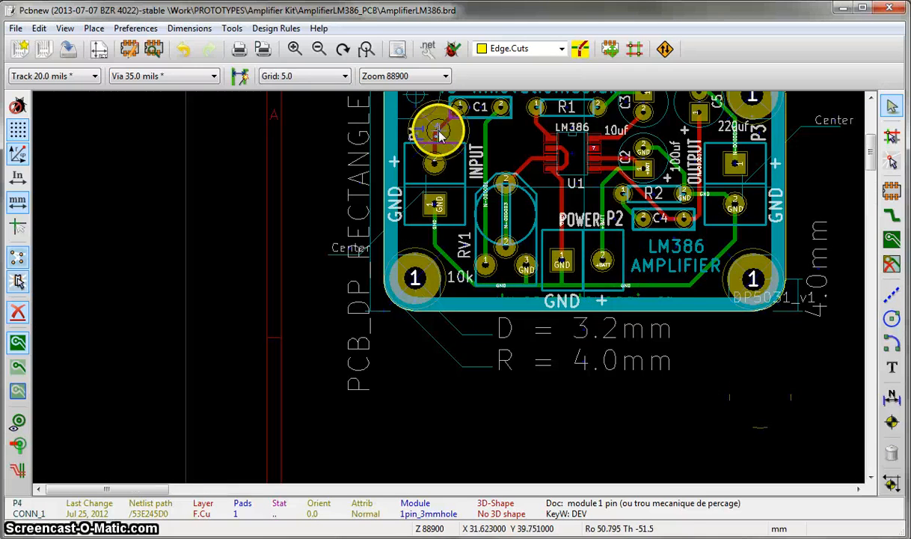
key("F4")
scroll(439, 263, "up", 3)
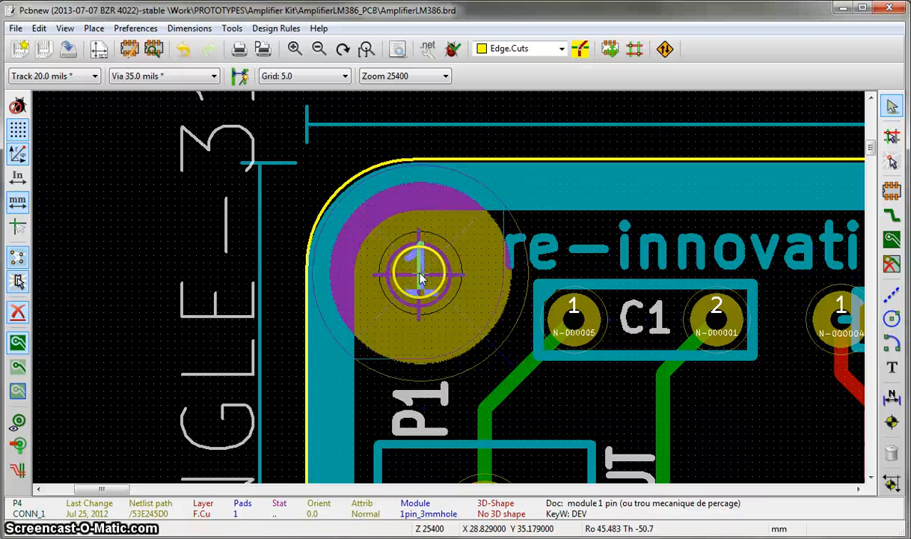
left_click(419, 277)
scroll(460, 286, "down", 3)
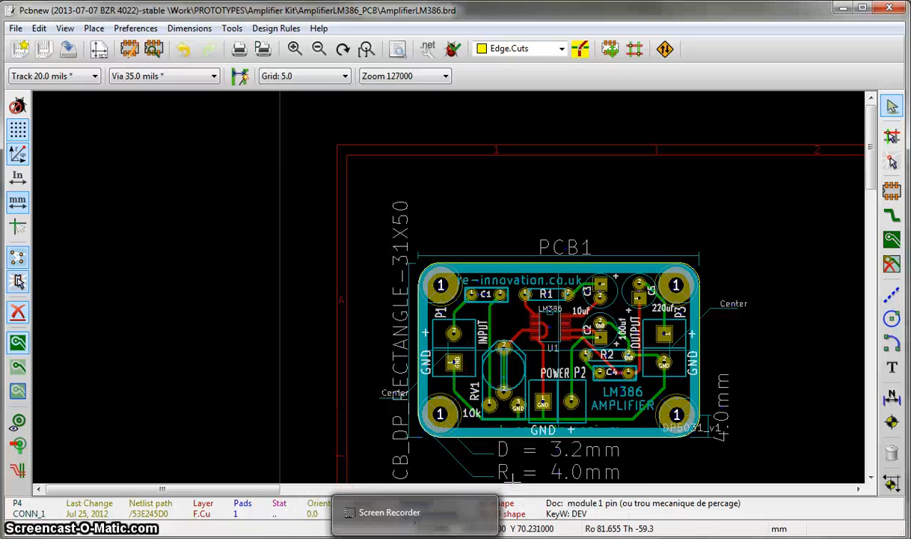
left_click(68, 49)
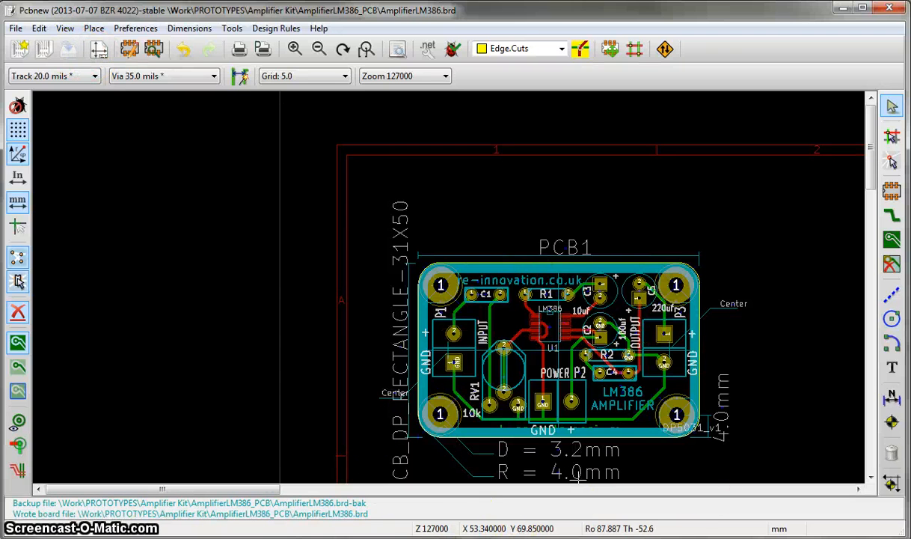
scroll(533, 374, "down", 1)
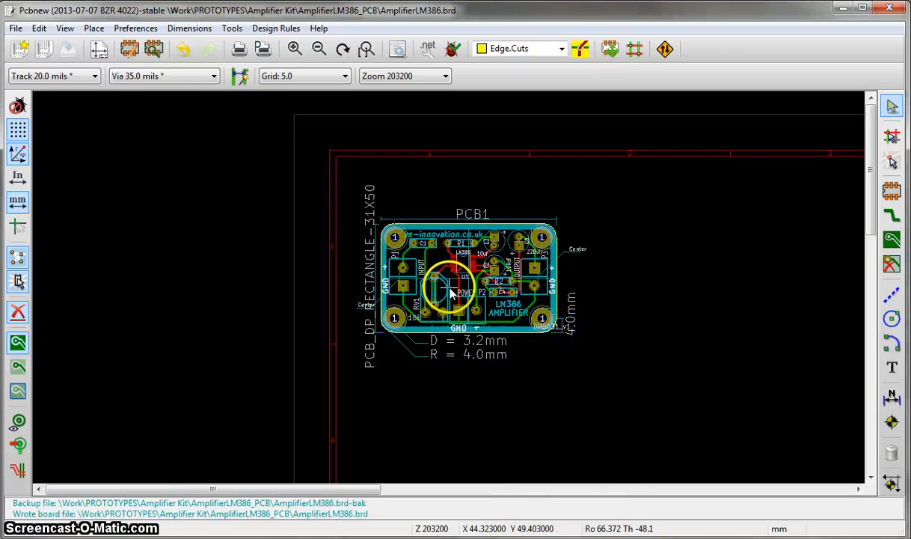
scroll(450, 294, "up", 1)
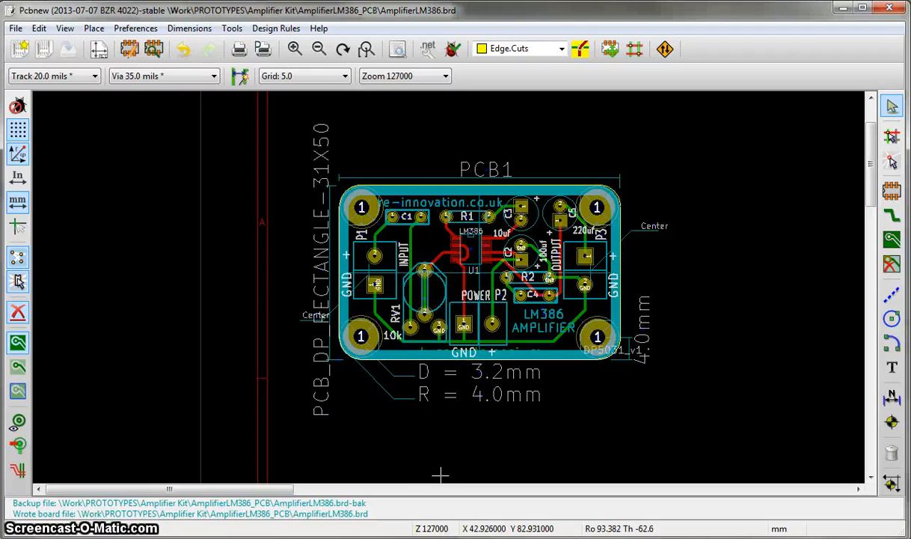
- Switch to the schematic editor and delete the PCB1 board-outline component near the OUTPUT connector
key("alt+Tab")
scroll(607, 348, "down", 3)
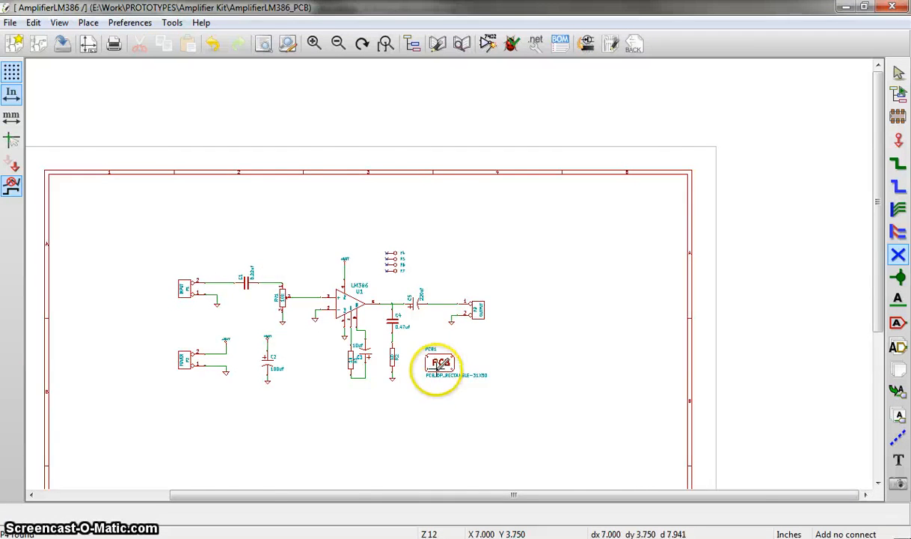
scroll(436, 371, "up", 3)
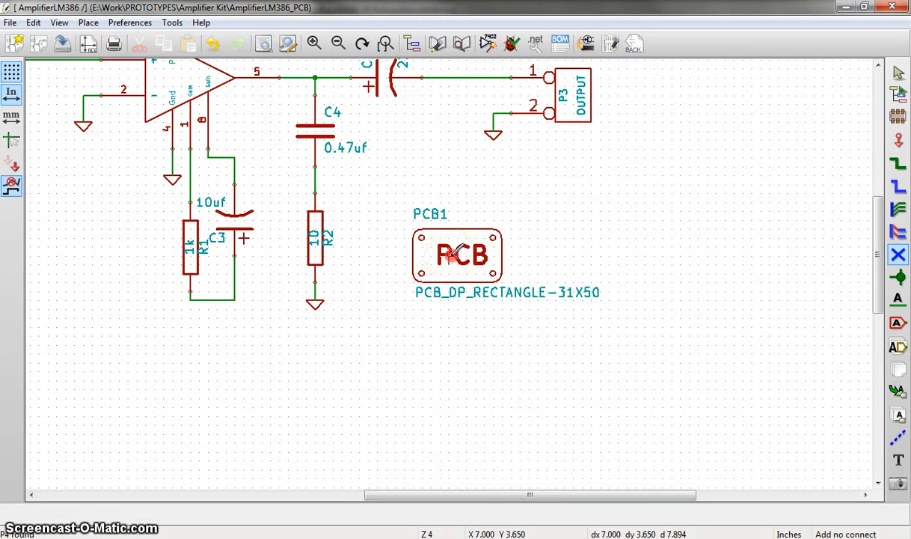
right_click(454, 255)
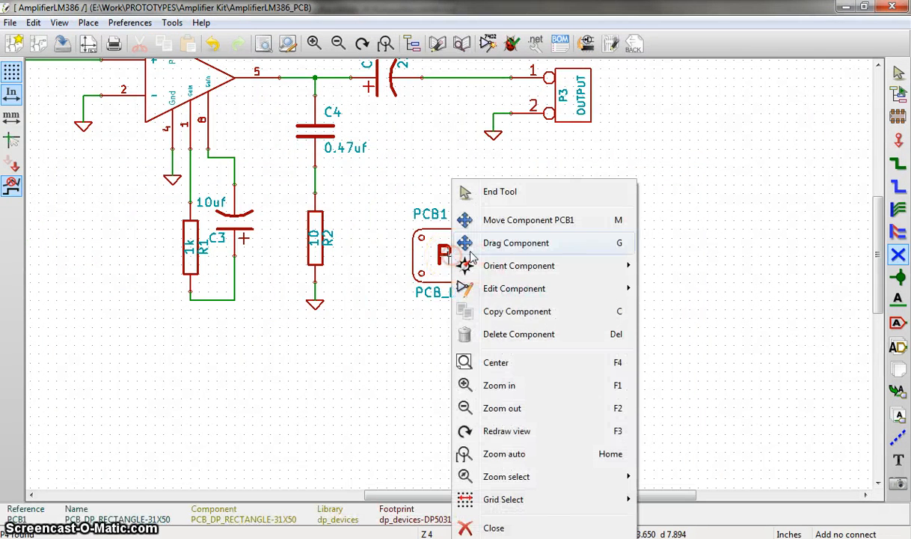
left_click(519, 337)
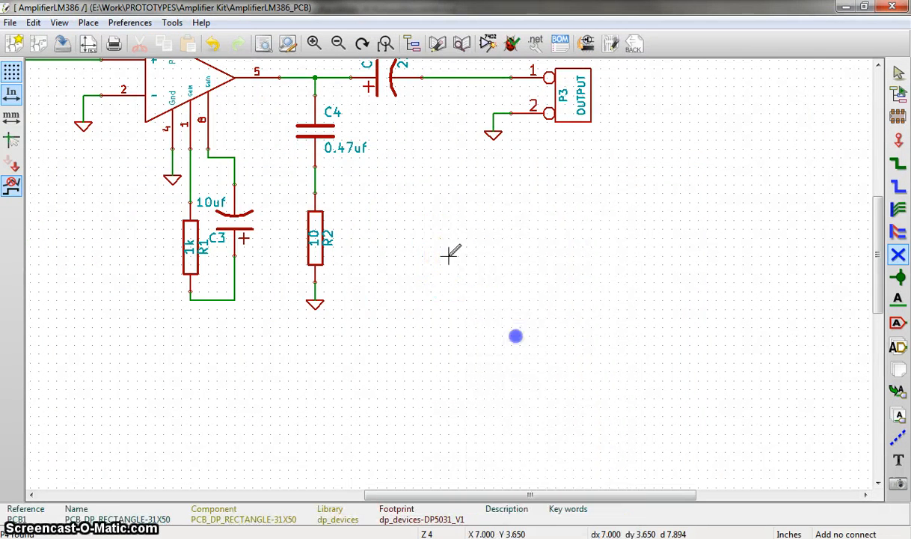
- Generate the schematic's netlist and save it over AmplifierLM386.net
left_click(536, 44)
left_click(589, 183)
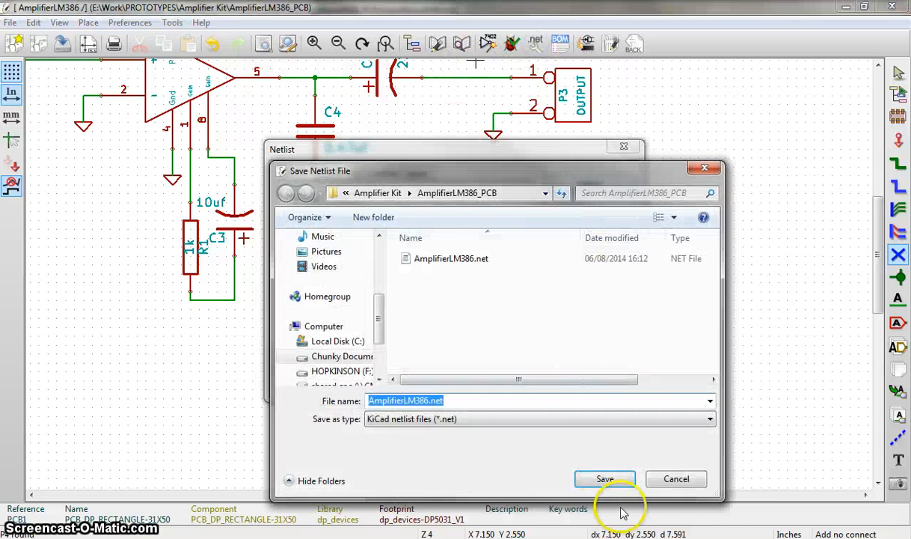
left_click(608, 480)
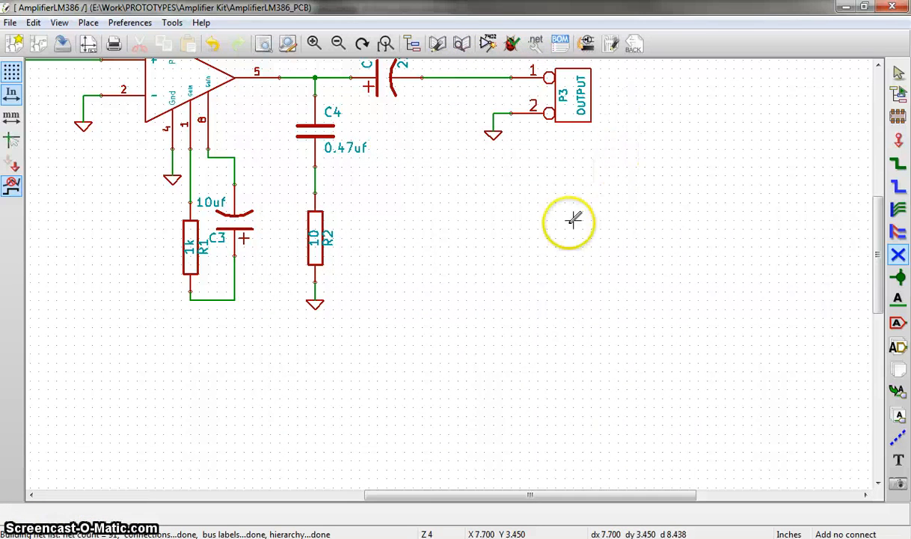
- Return to Pcbnew and read the current netlist with Extra Footprints set to Delete, approving removal of unlocked footprints missing from it
left_click(377, 449)
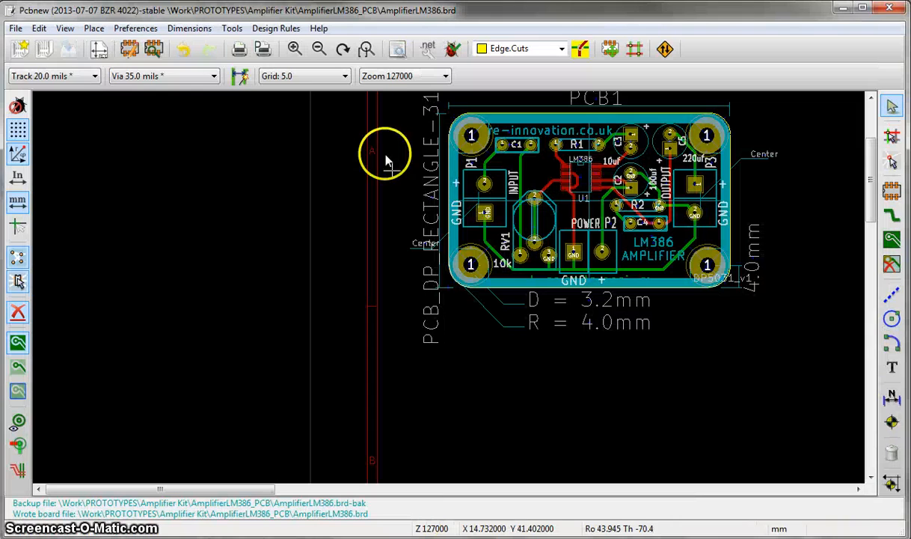
left_click(428, 49)
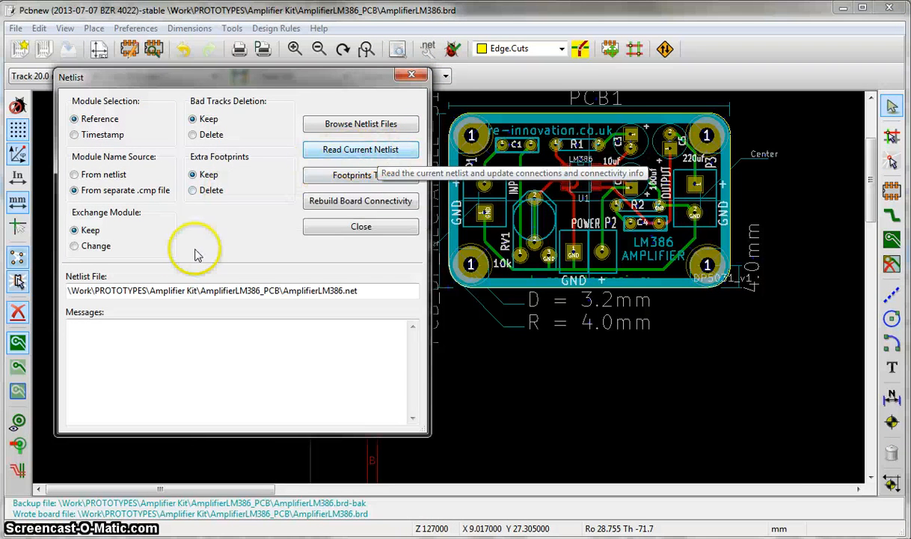
left_click(193, 191)
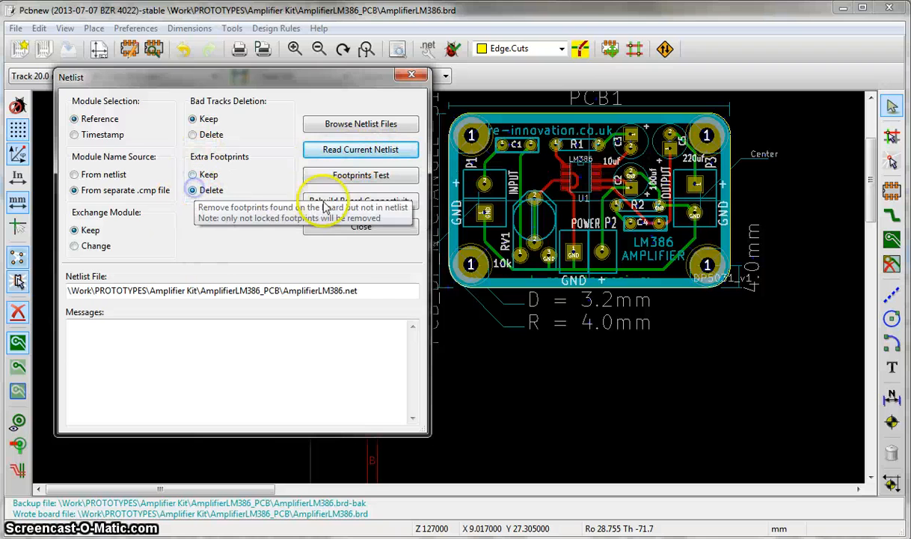
left_click(388, 149)
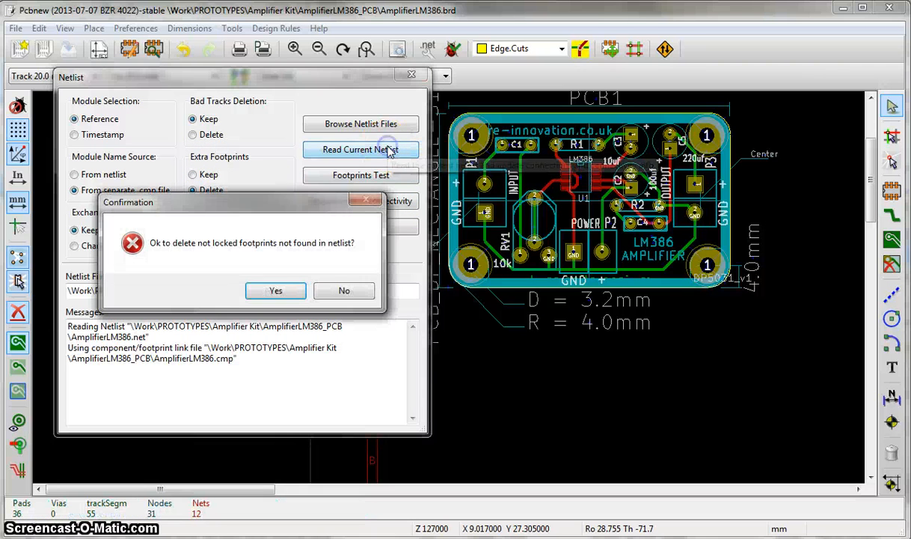
left_click(278, 291)
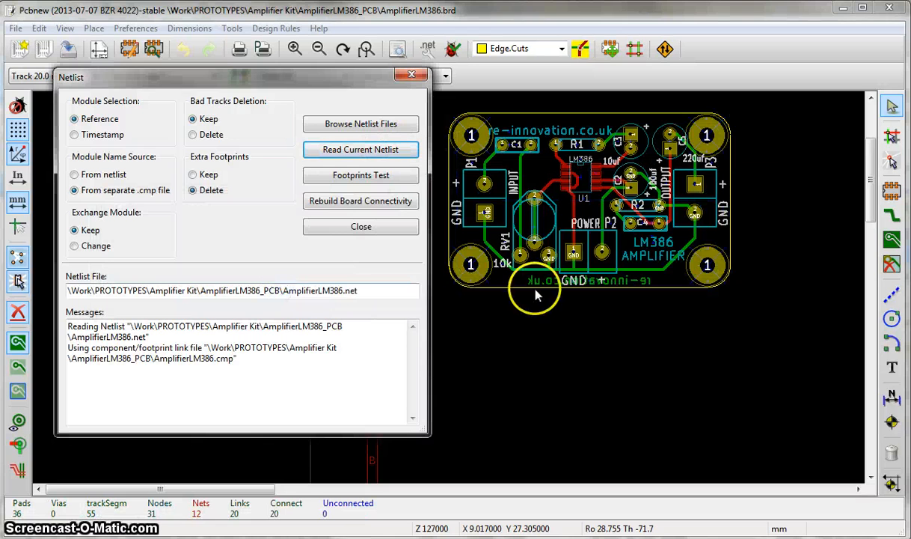
left_click(365, 233)
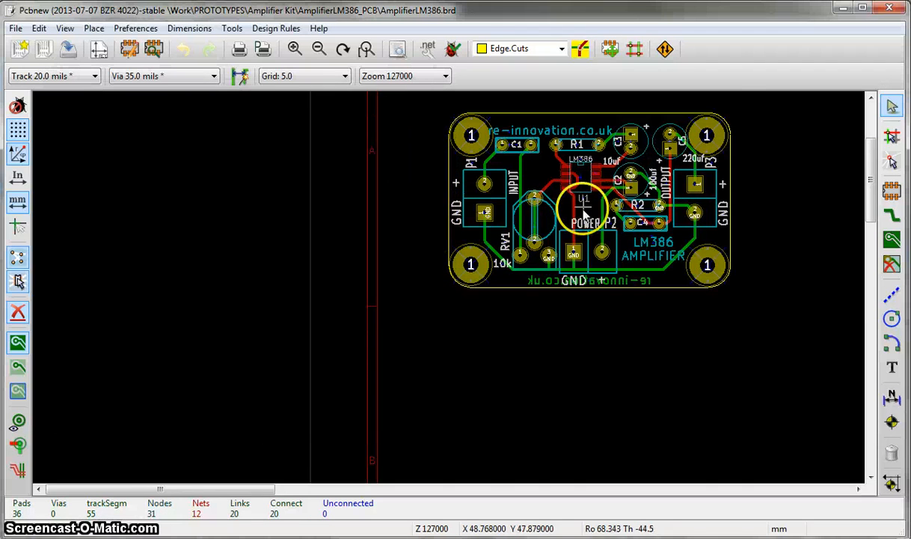
- Move the front silkscreen text re-innovation.co.uk slightly up and right, between the upper board edge and the C1 and R1 outlines
scroll(554, 198, "up", 3)
scroll(446, 277, "down", 2)
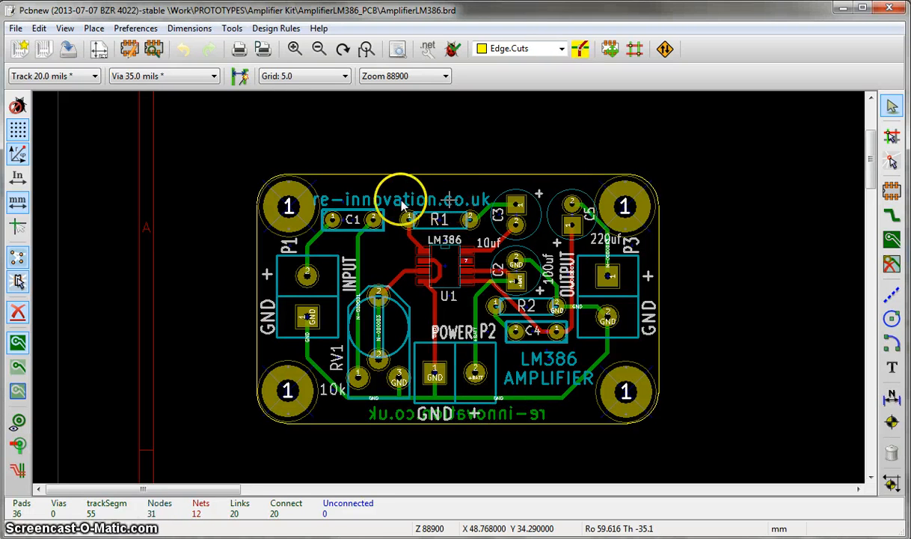
key("m")
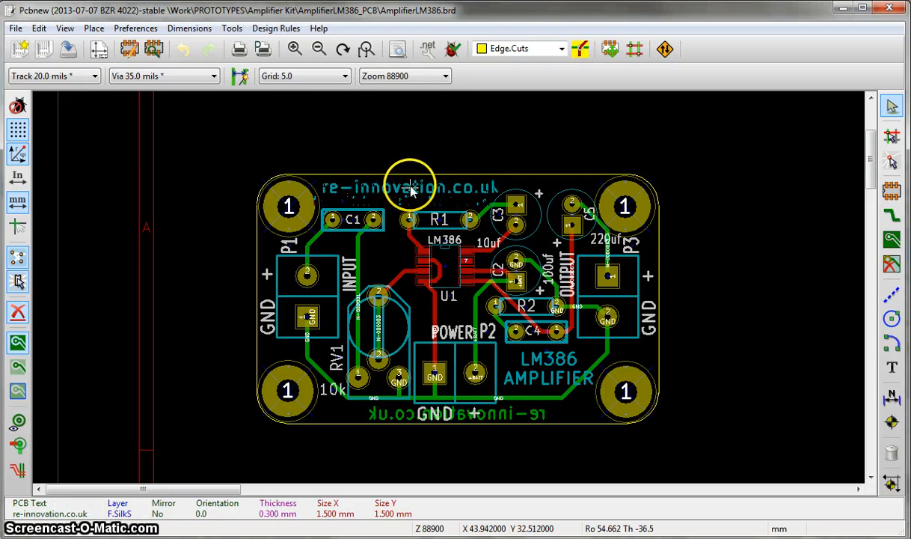
left_click(412, 188)
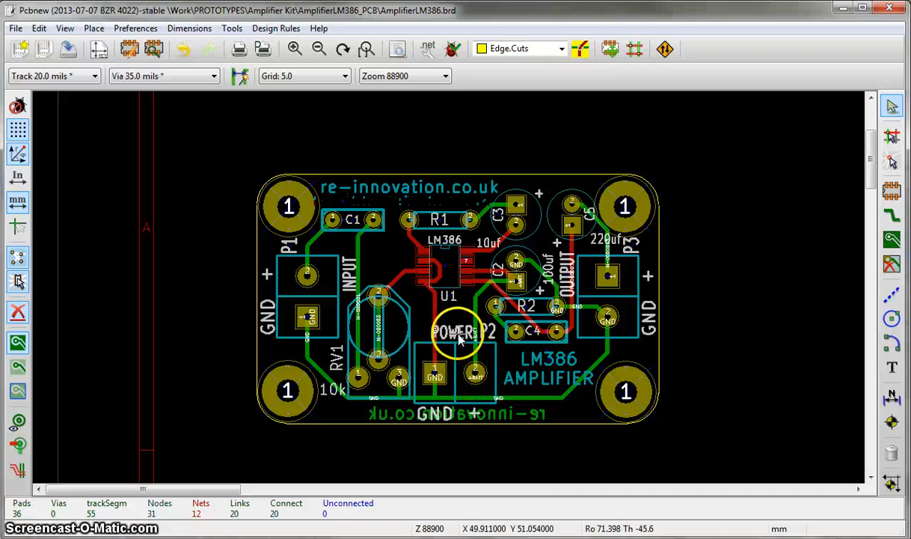
- Move the POWER label of connector P2 left so it sits above the GND pad, and save the board
key("m")
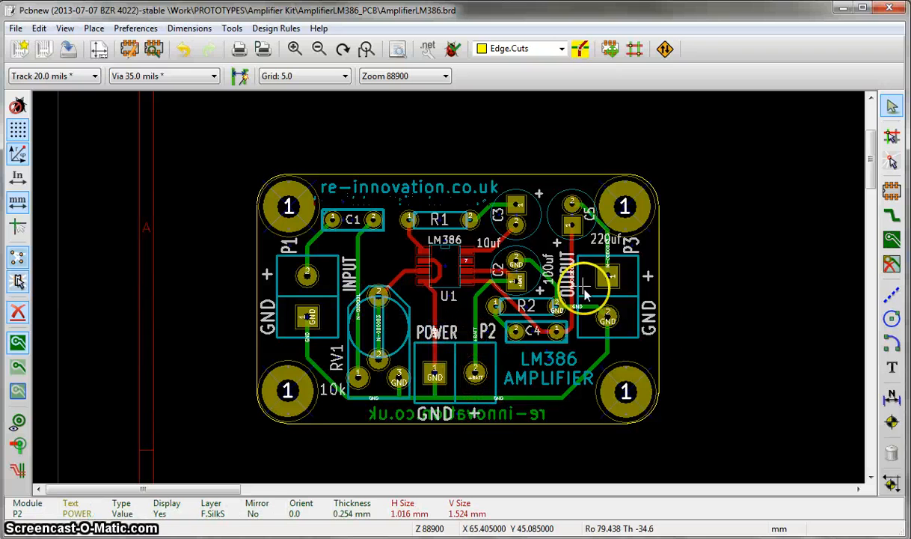
scroll(591, 238, "up", 4)
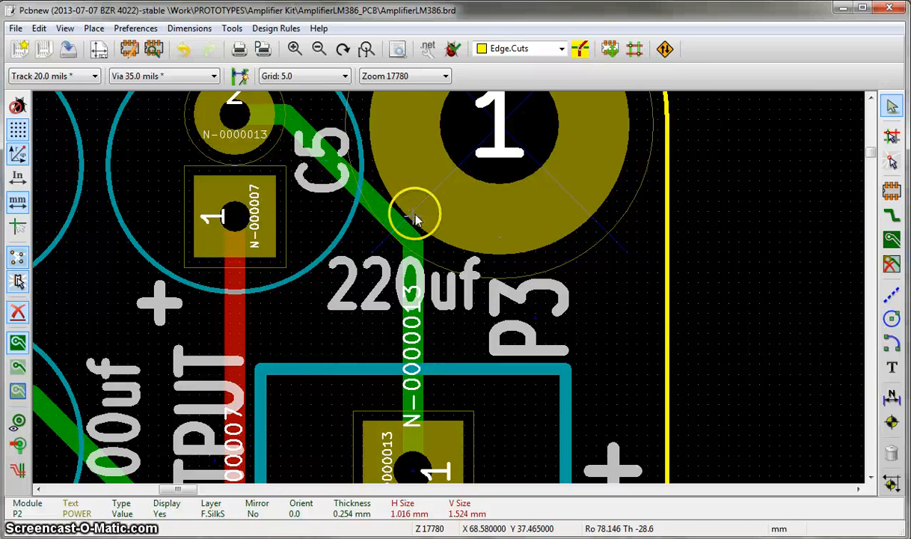
scroll(404, 239, "down", 3)
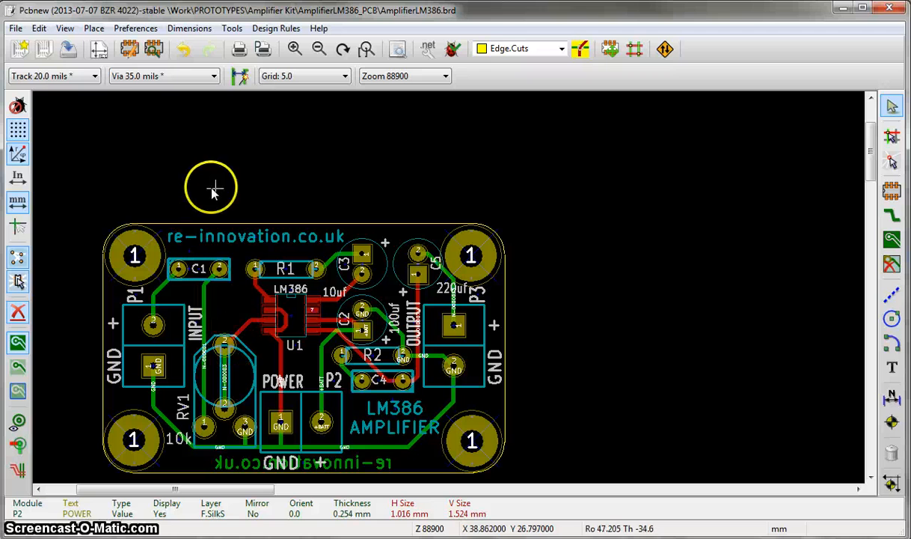
left_click(68, 49)
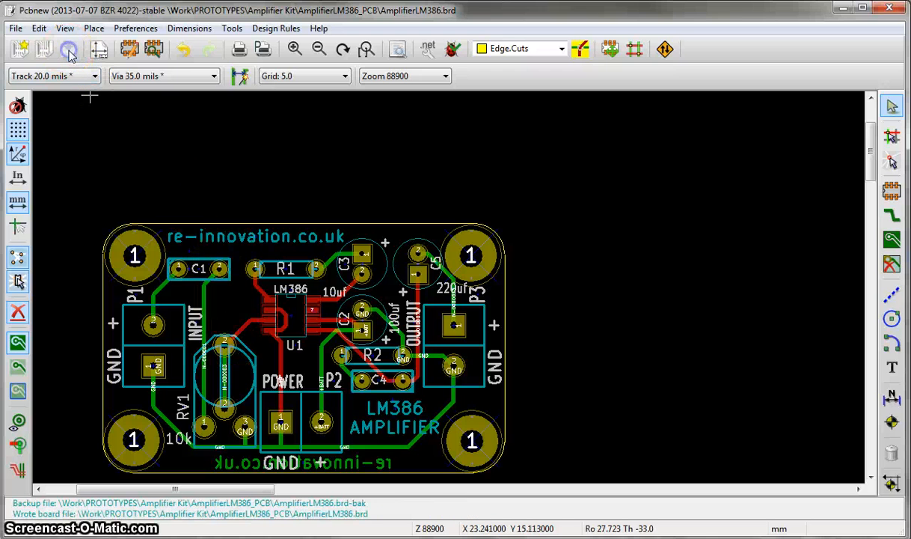
- Run the design rule check on the board with the existing minimum sizes
left_click(287, 30)
left_click(228, 30)
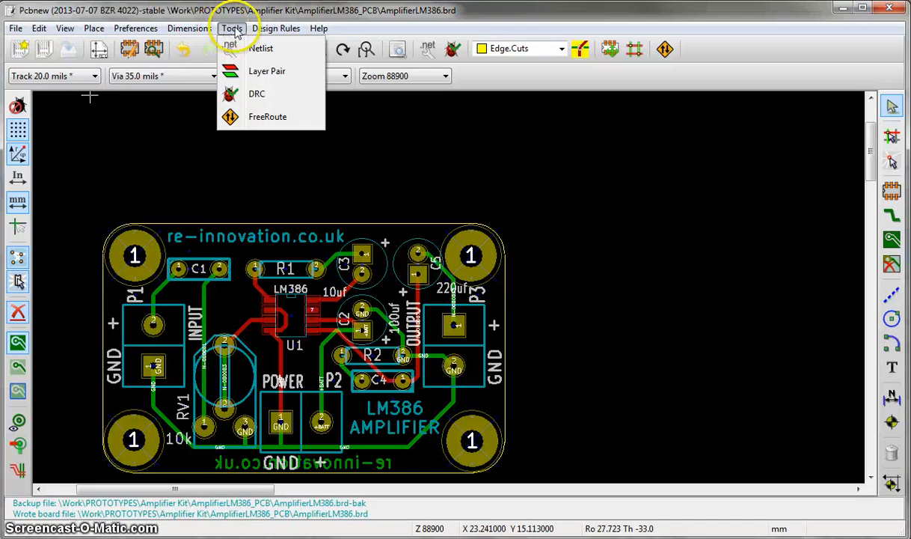
left_click(271, 101)
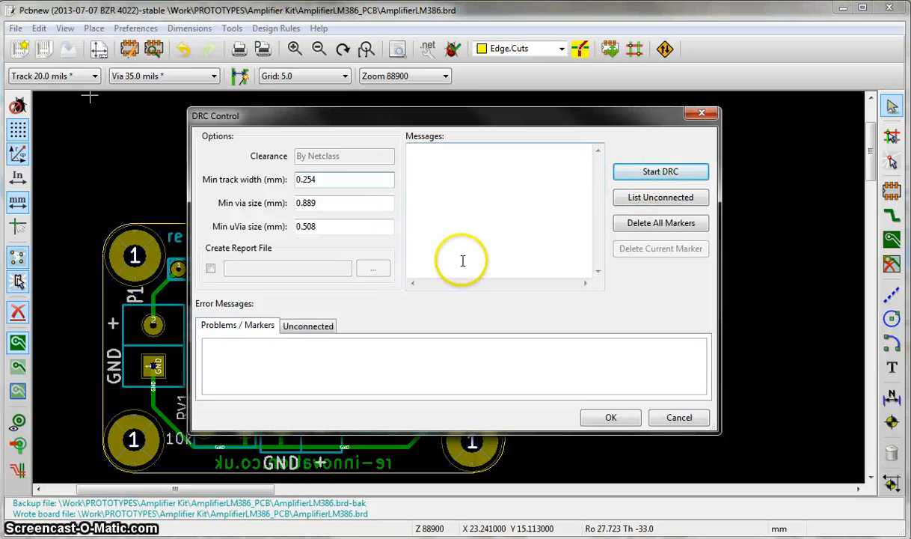
left_click(649, 173)
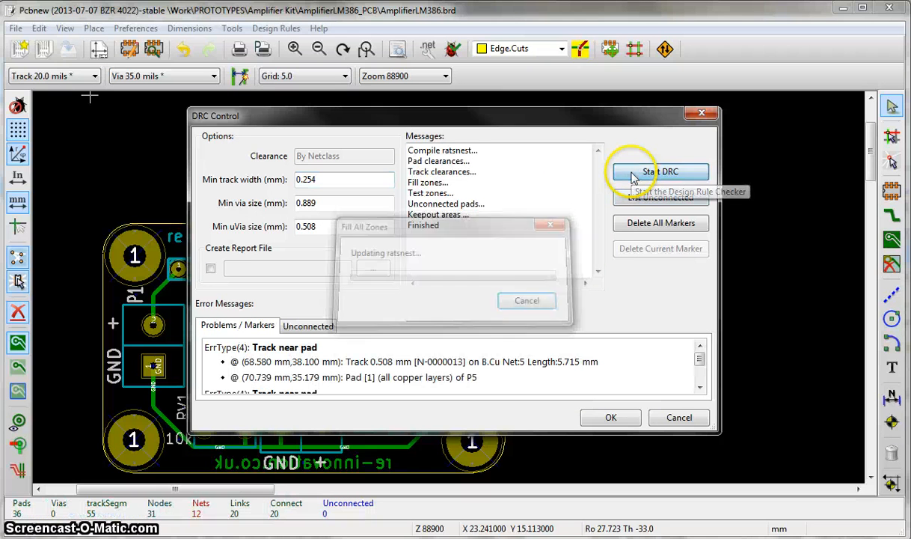
- Enlarge the DRC report to review the listed problems and locate the first Track near pad error on the board
left_click(700, 387)
left_click(700, 345)
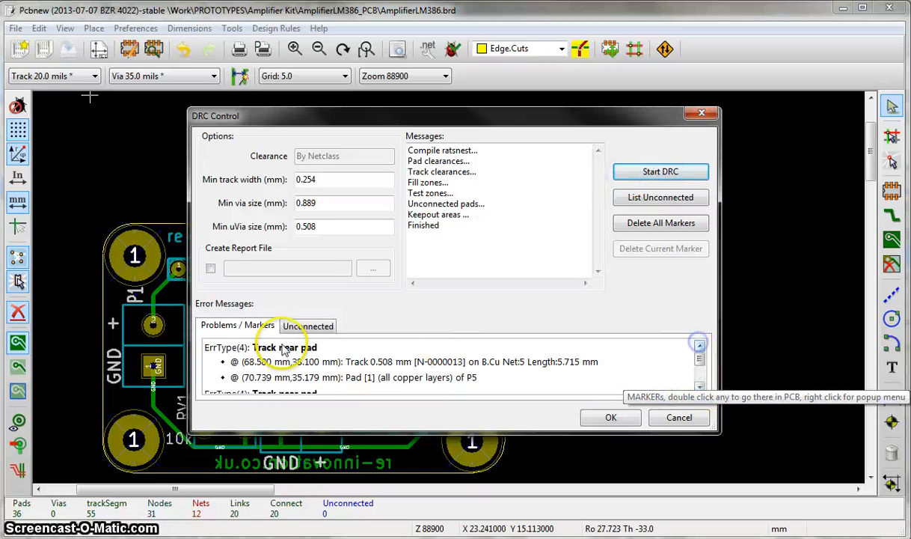
left_click_drag(314, 432, 315, 495)
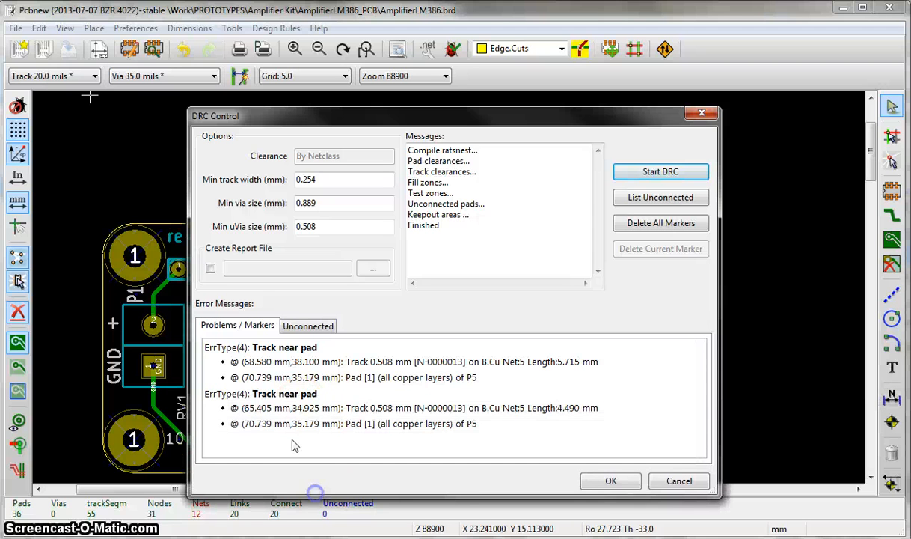
double_click(262, 354)
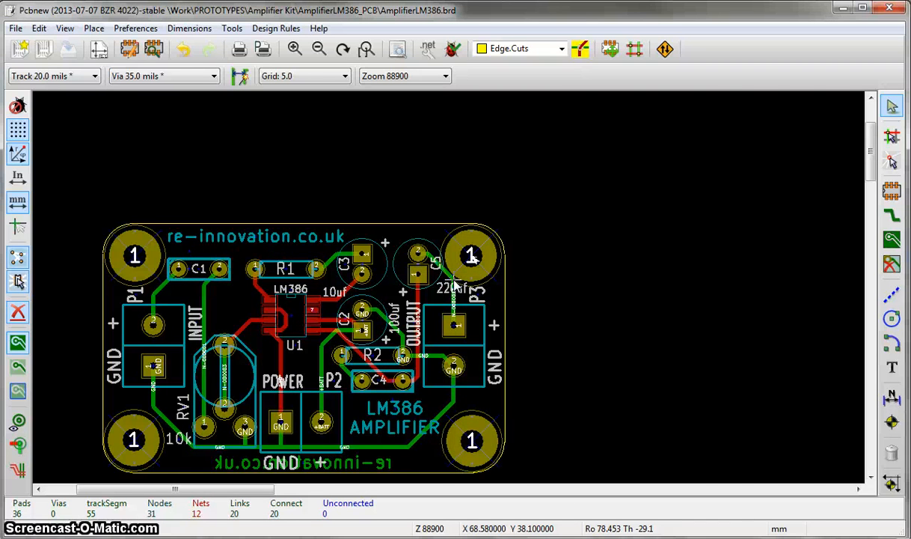
scroll(455, 285, "up", 3)
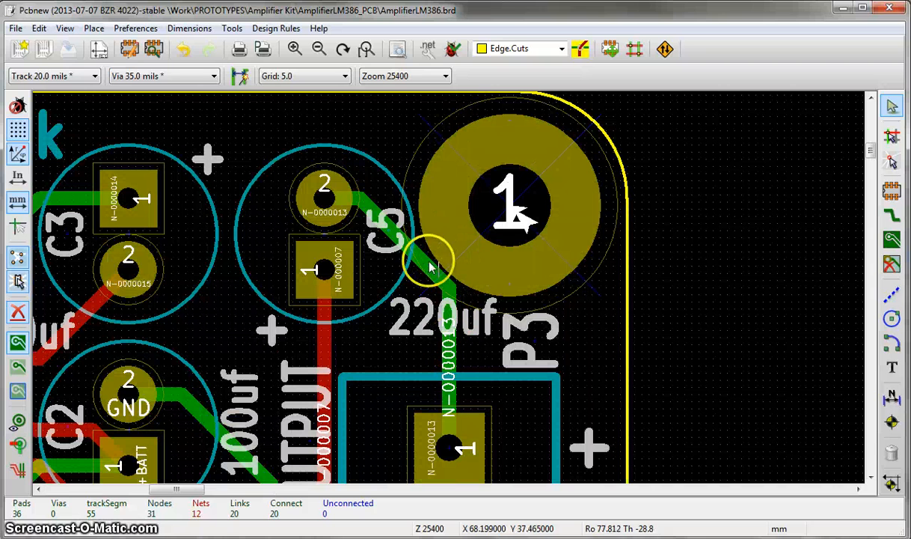
- Reroute the B.Cu track from C5 pad 2 to P3 pad 1 farther from the upper-right mounting hole, and save the board
left_click(892, 216)
left_click(559, 49)
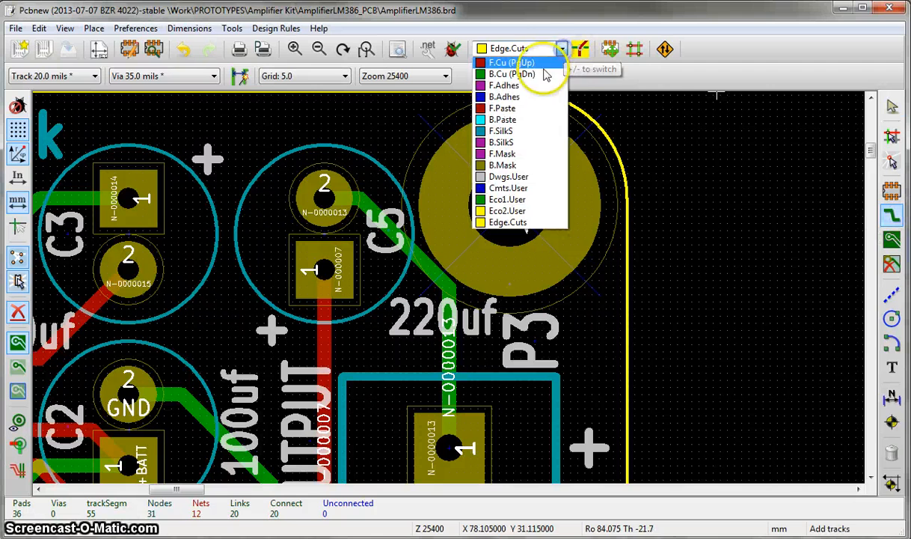
left_click(512, 74)
left_click(324, 195)
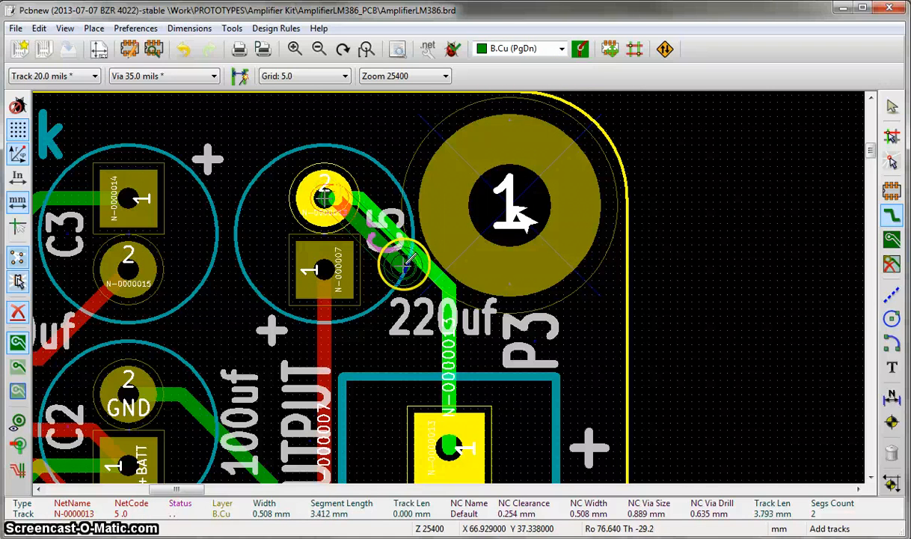
left_click(393, 244)
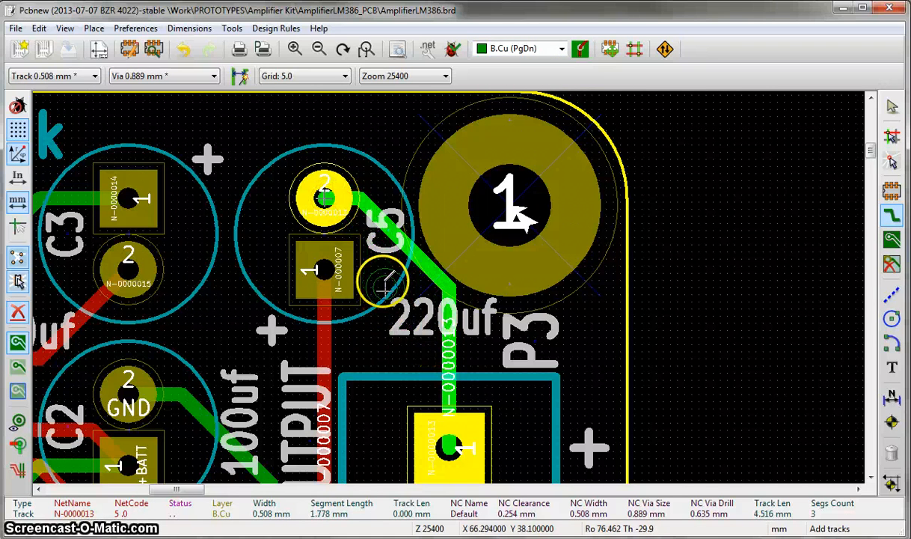
left_click(447, 447)
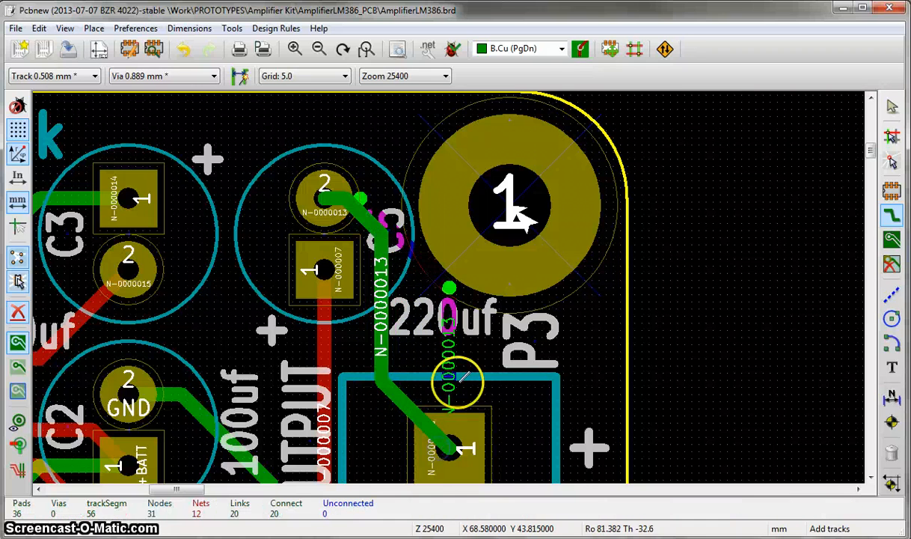
scroll(457, 380, "down", 4)
scroll(451, 283, "up", 2)
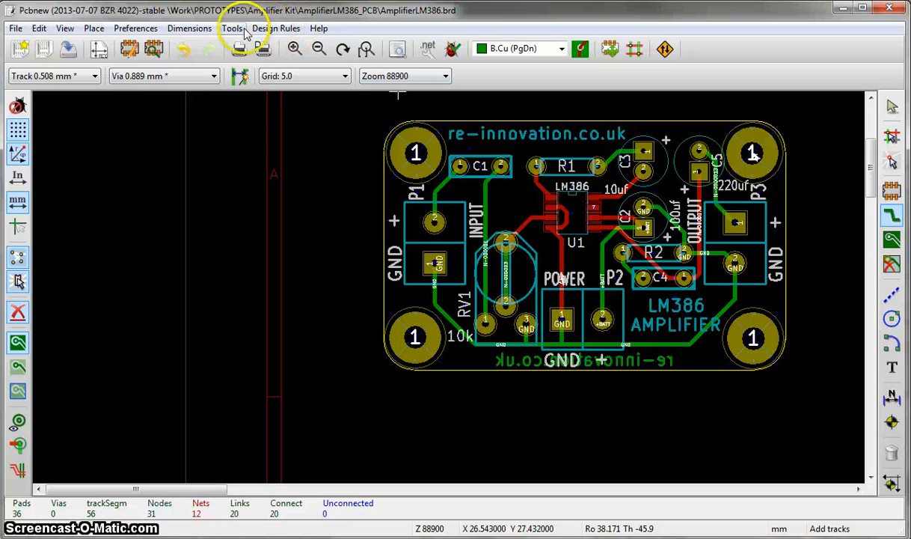
left_click(68, 49)
- Rerun the design rule check, close its report, and inspect the rerouted track beside the upper-right mounting hole
left_click(230, 30)
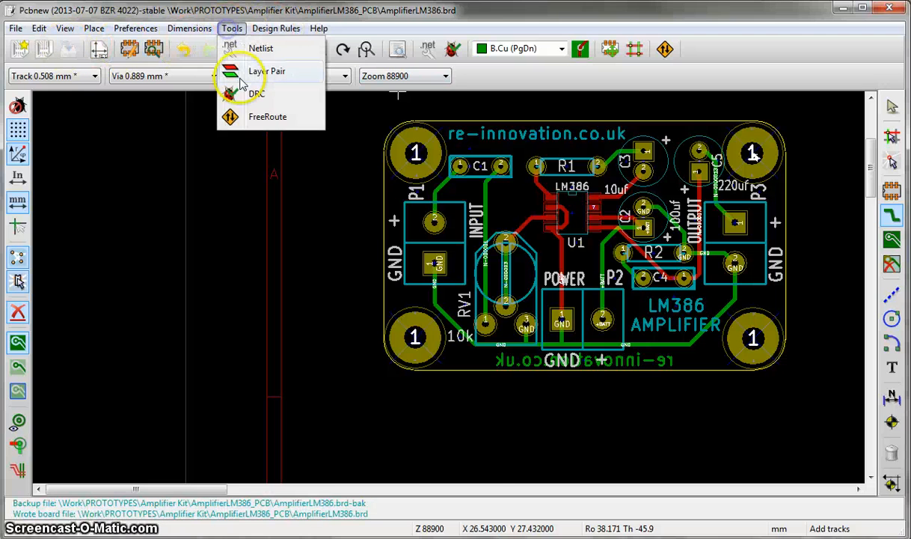
left_click(247, 94)
left_click(702, 172)
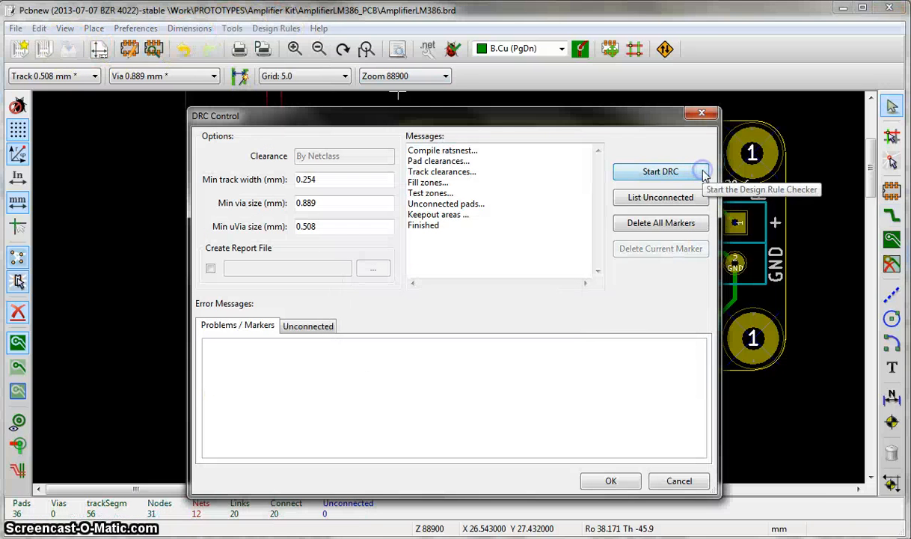
left_click(631, 484)
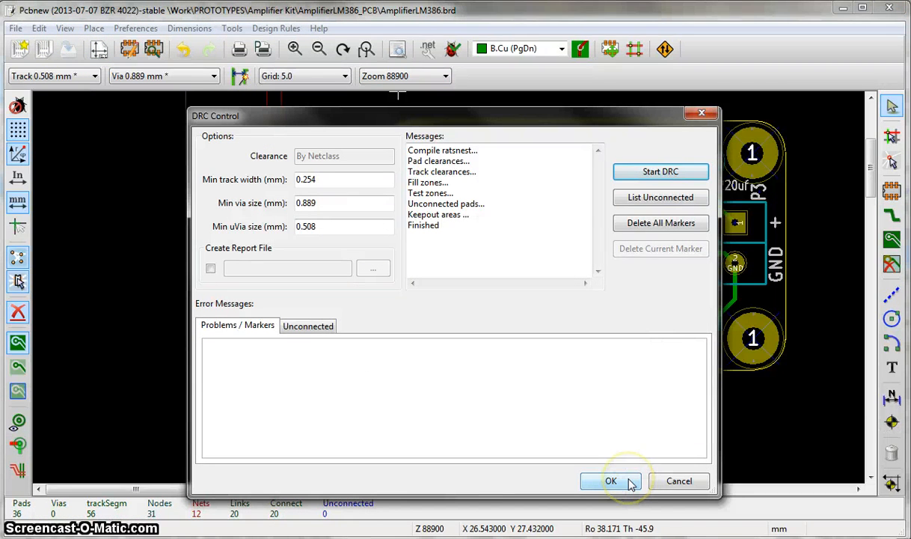
scroll(749, 230, "up", 3)
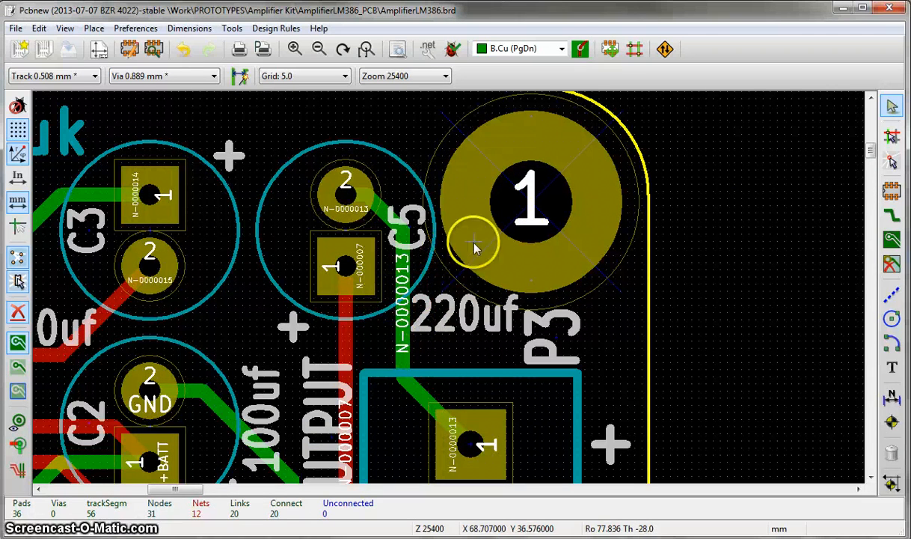
- Start a copper zone just outside the board's upper-left corner on B.Cu, assigned to the GND net
scroll(458, 274, "down", 4)
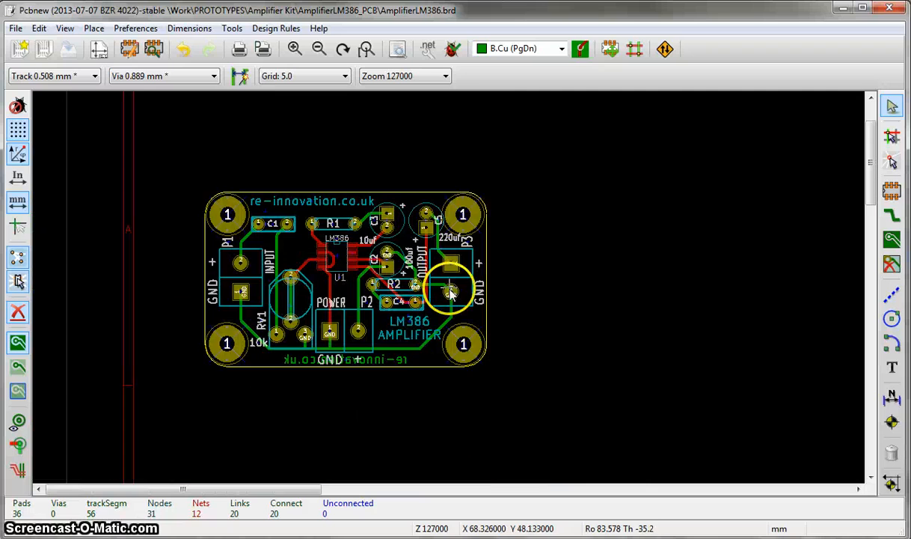
scroll(346, 322, "up", 1)
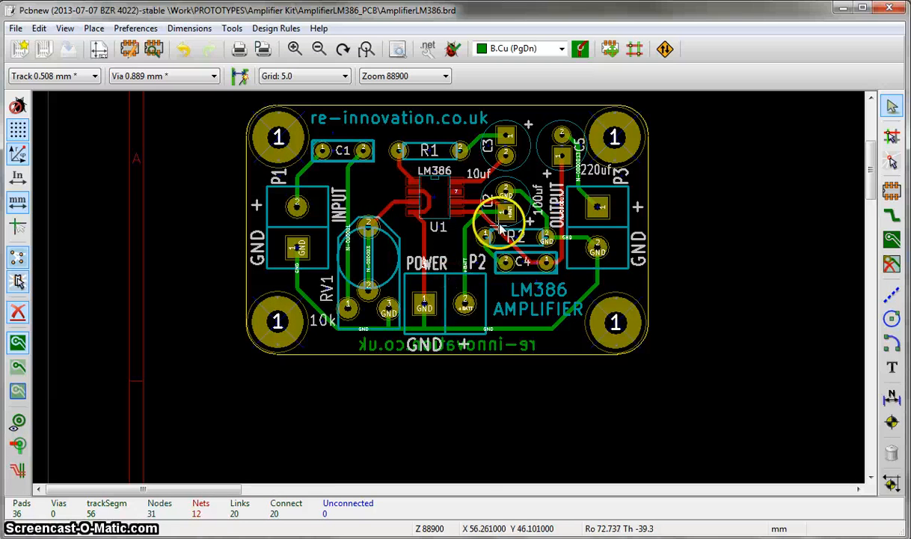
left_click(893, 240)
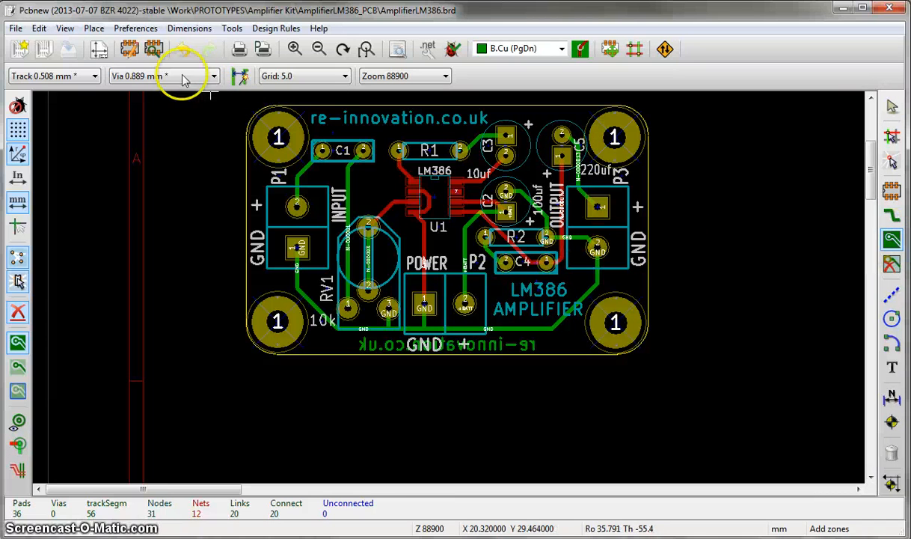
left_click(238, 100)
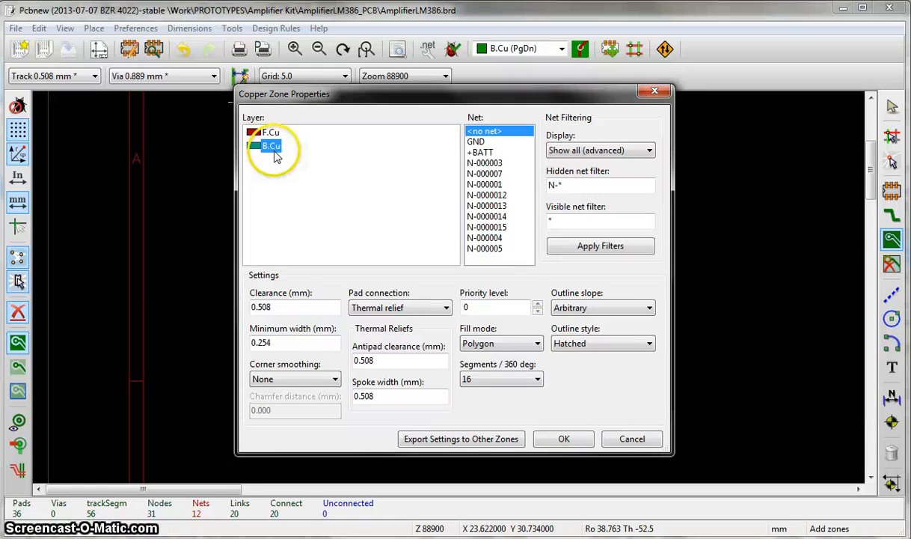
left_click(482, 142)
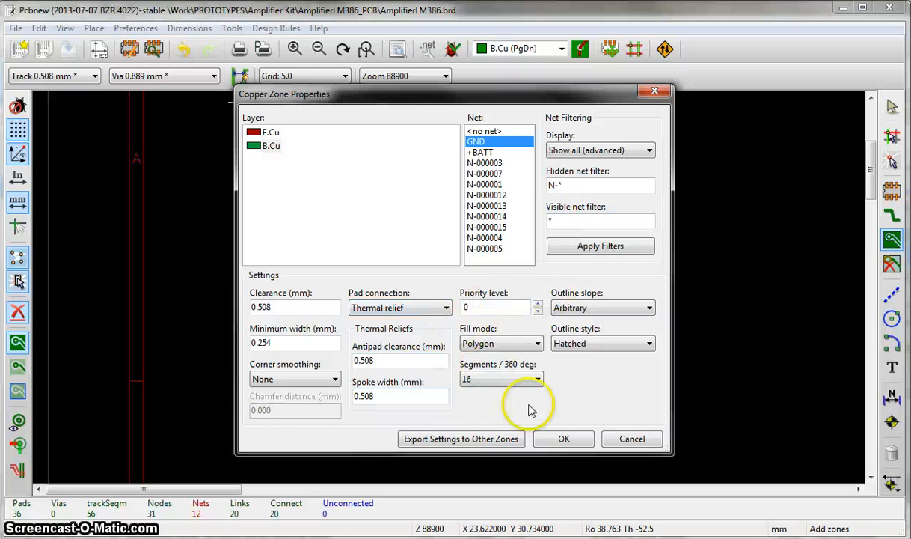
left_click(566, 439)
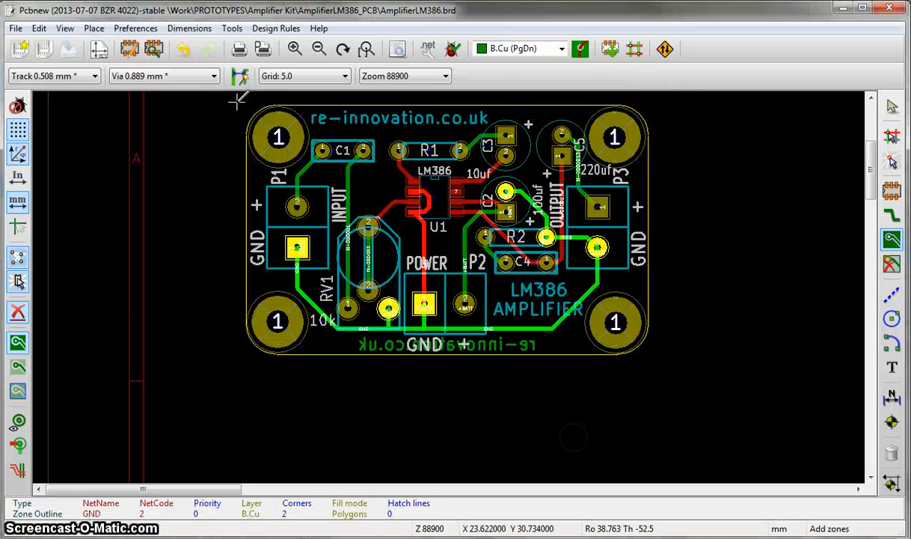
- Draw the B.Cu zone outline as a rectangle just outside the board edge and close it at its starting corner
left_click(657, 99)
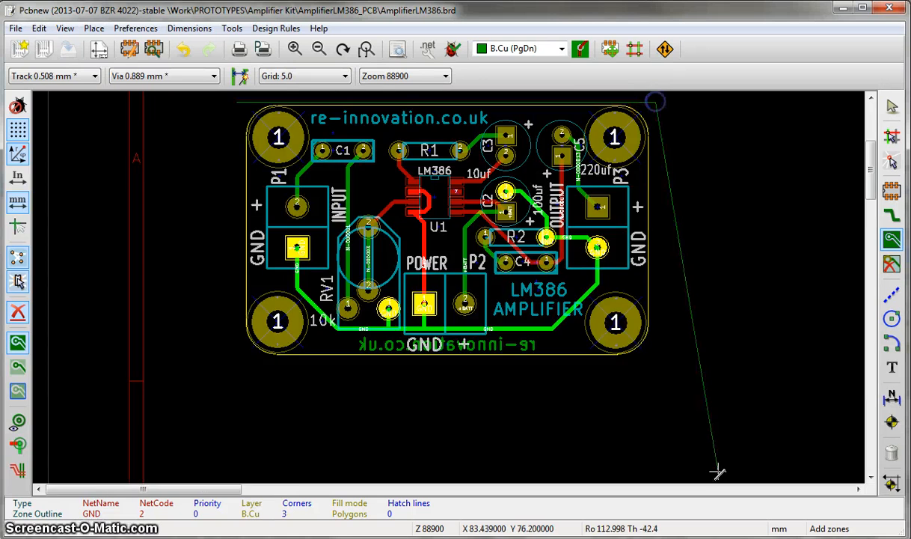
scroll(449, 284, "down", 2)
scroll(449, 280, "up", 1)
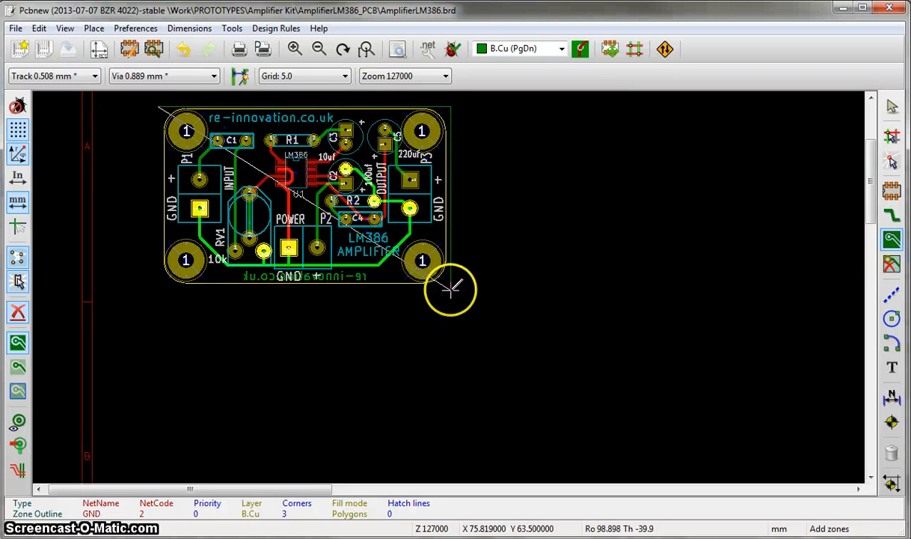
left_click(451, 286)
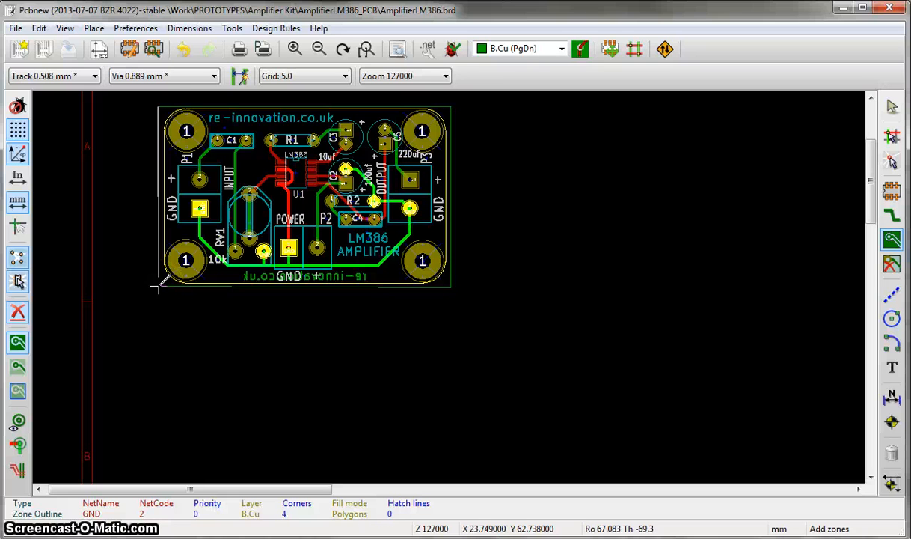
left_click(157, 101)
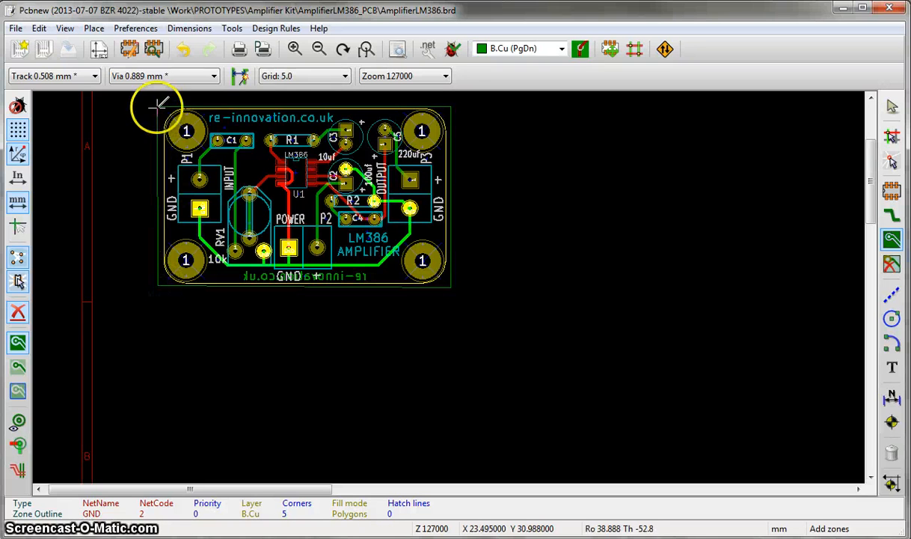
- Fill all zones so the B.Cu ground zone covers the board
scroll(166, 114, "up", 2)
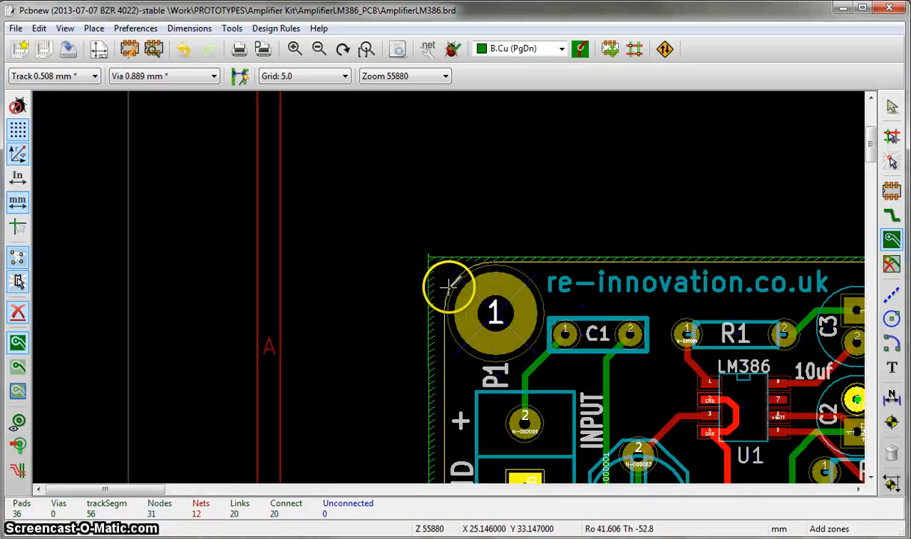
scroll(447, 268, "down", 2)
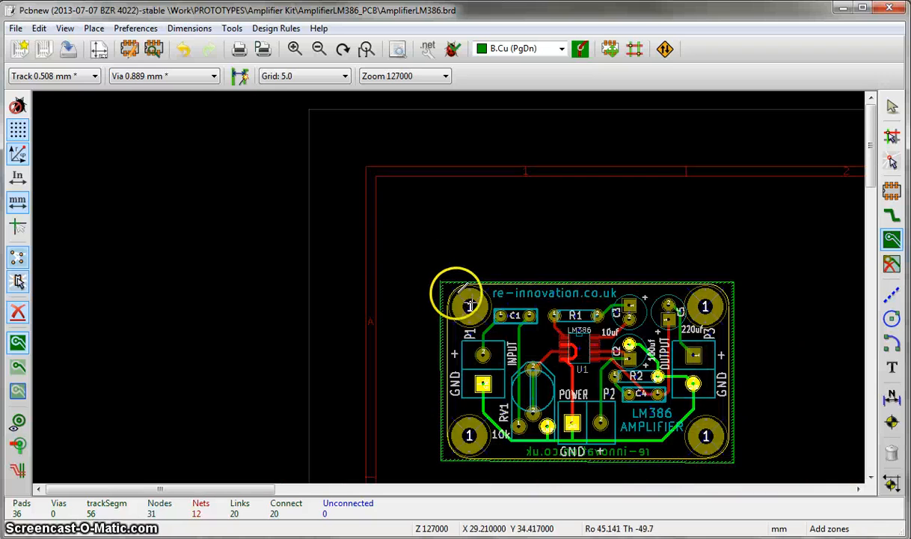
scroll(451, 291, "up", 2)
scroll(530, 277, "down", 1)
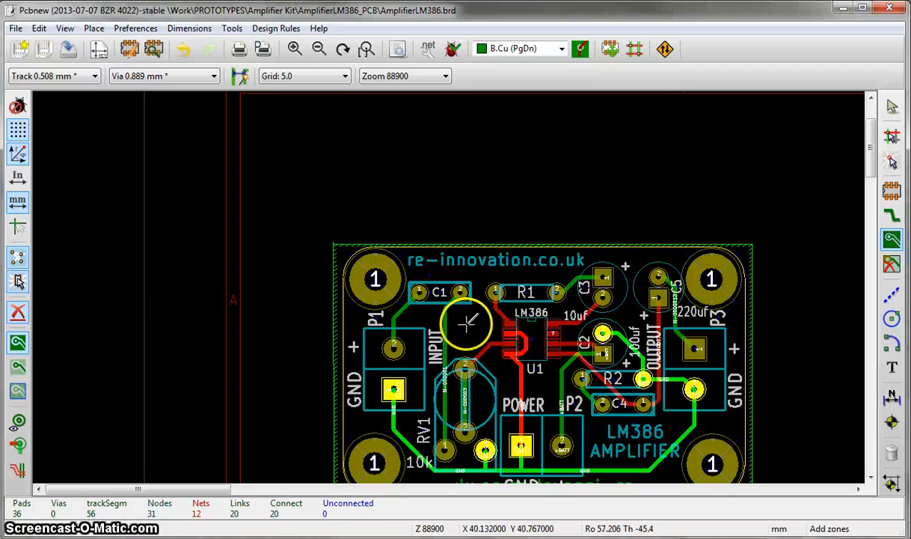
right_click(336, 255)
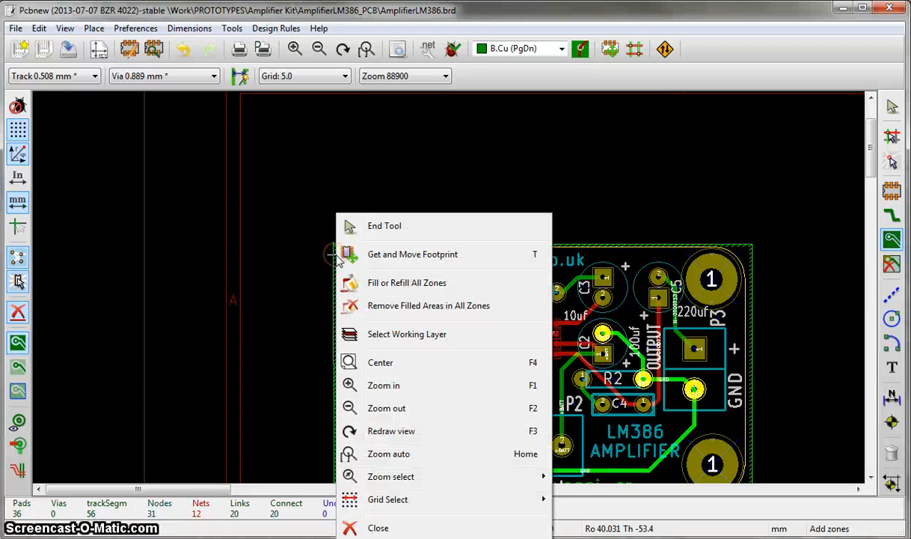
left_click(397, 286)
scroll(551, 375, "up", 1)
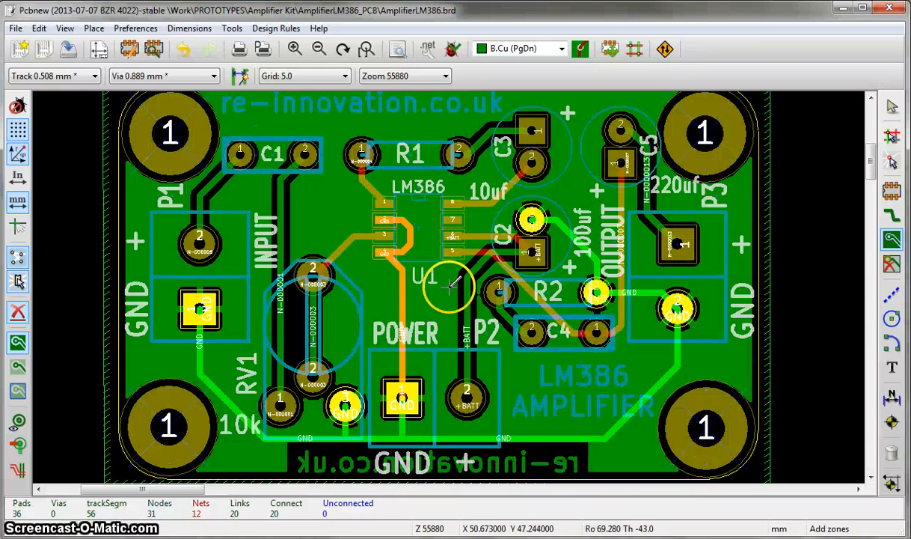
- Start a second copper zone near the board's upper-left corner on F.Cu, assigned to the GND net
scroll(450, 284, "down", 1)
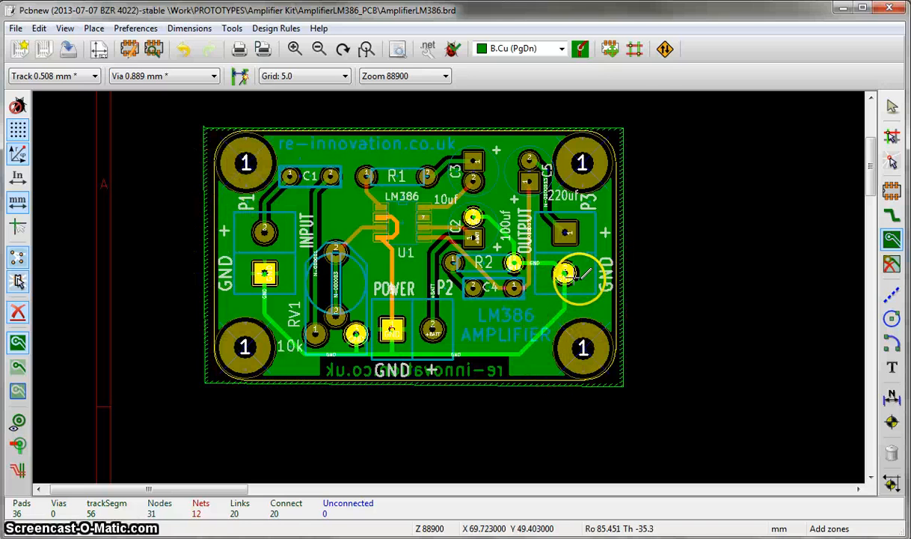
scroll(584, 274, "up", 3)
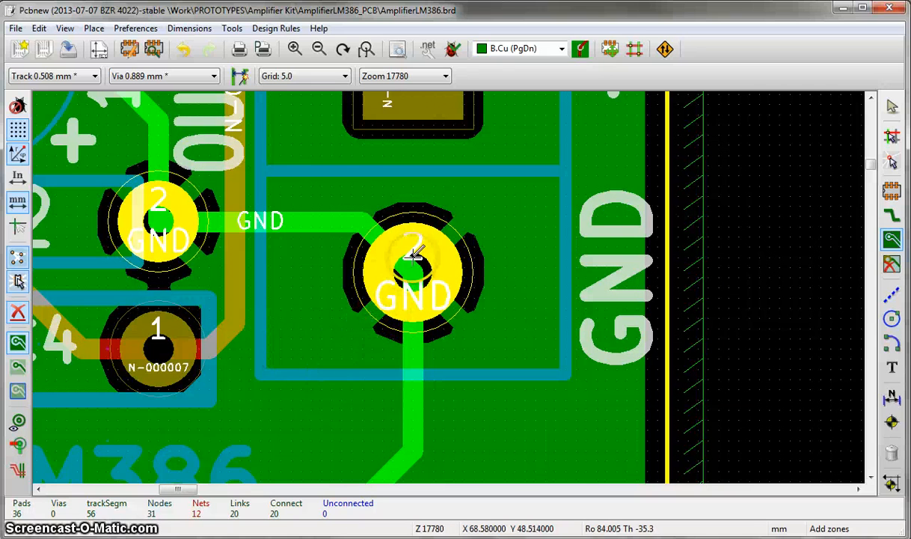
scroll(387, 340, "down", 1)
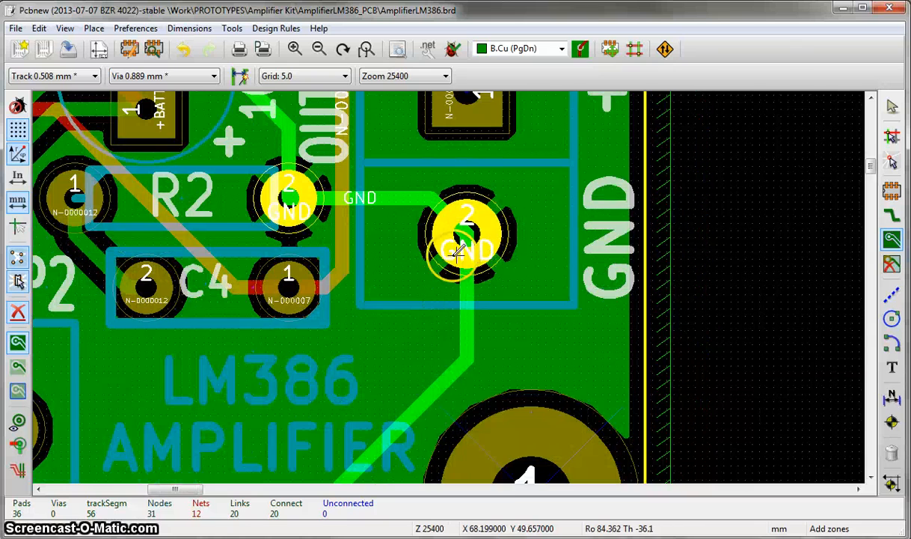
scroll(380, 301, "down", 2)
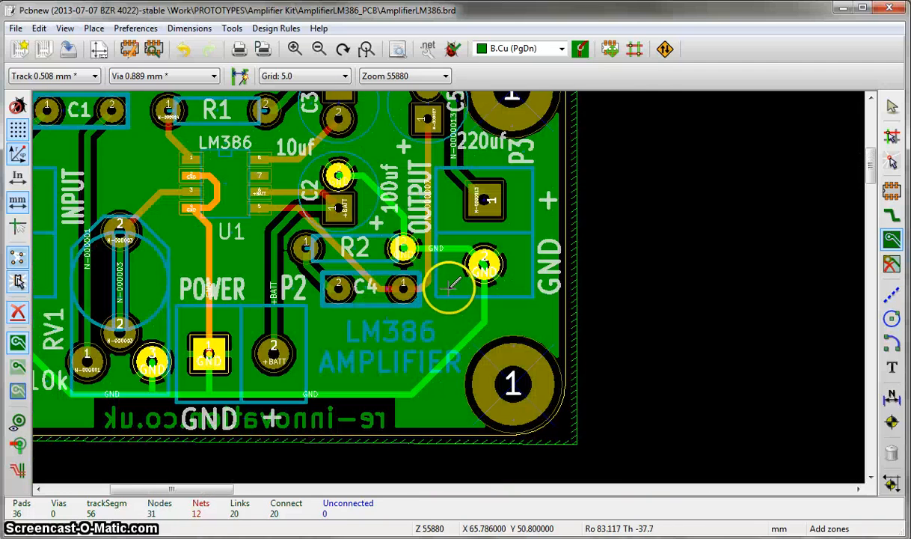
scroll(425, 294, "down", 3)
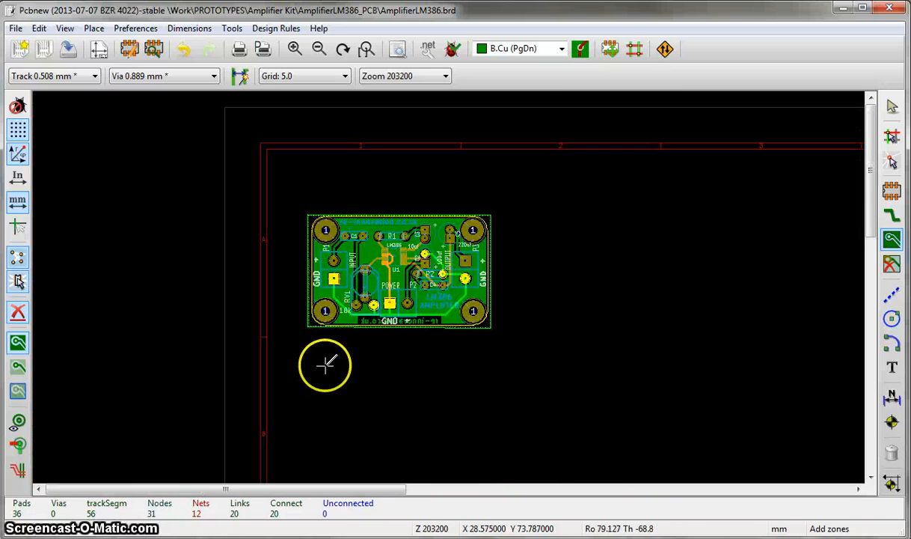
scroll(431, 285, "up", 3)
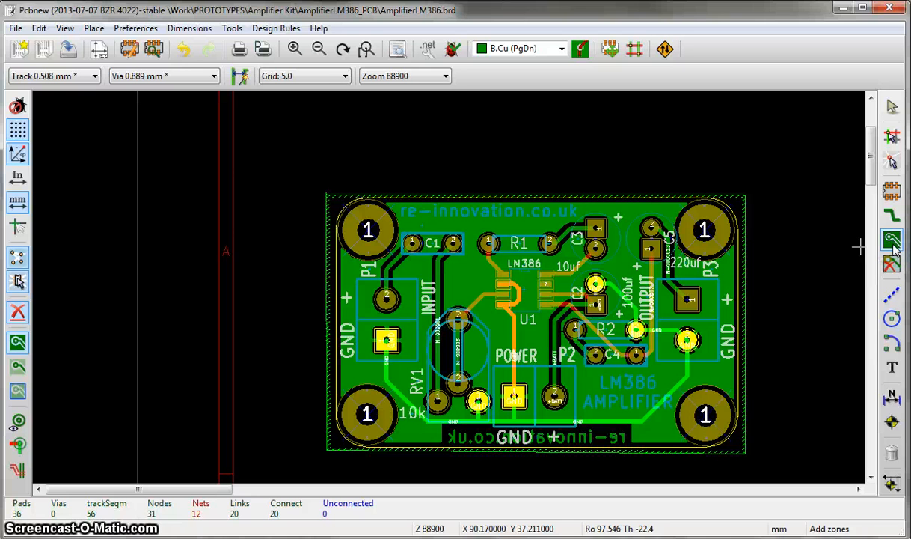
left_click(324, 186)
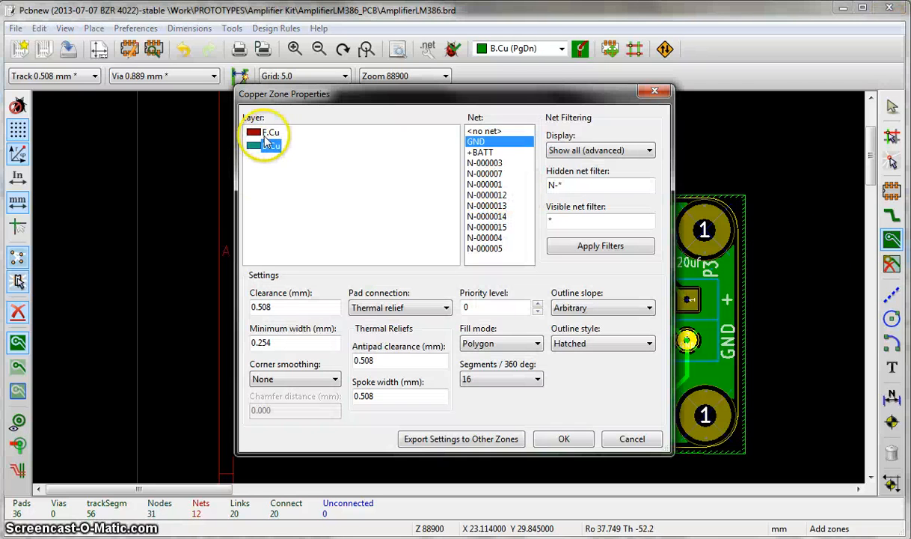
left_click(268, 132)
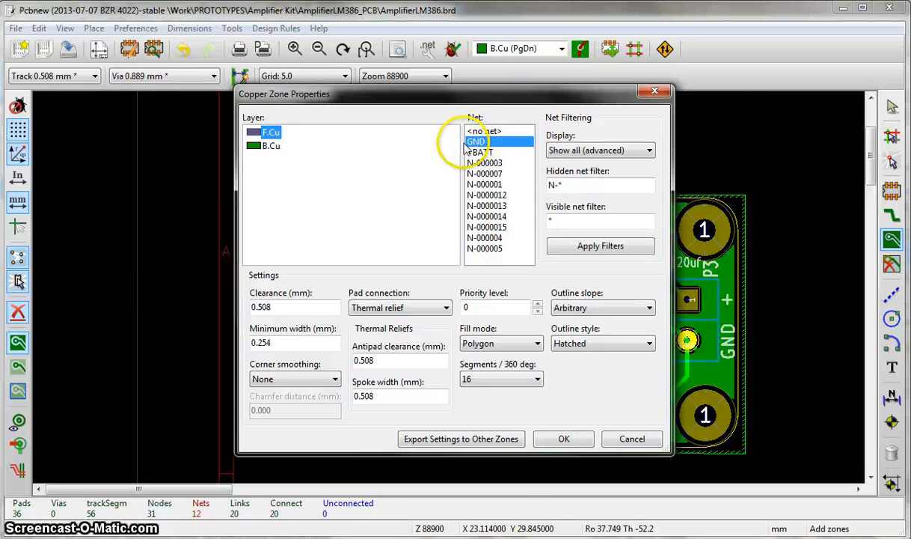
left_click(556, 440)
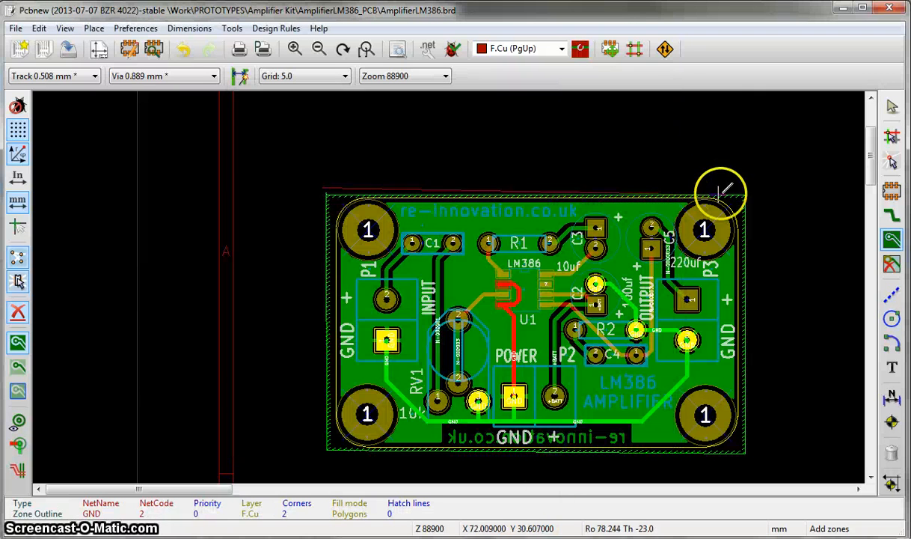
- Draw the F.Cu zone outline around the board, slightly outside the B.Cu zone, and close it at the upper-left corner
left_click(746, 194)
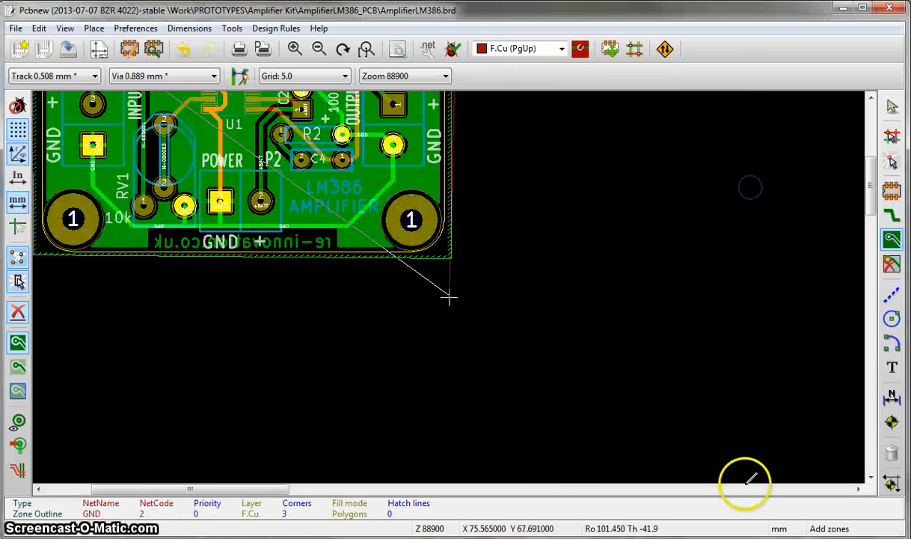
left_click(458, 261)
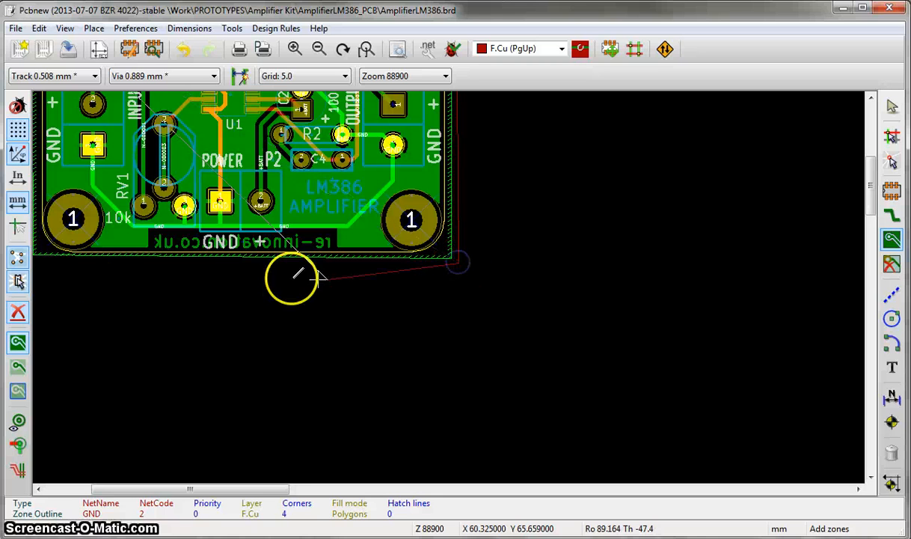
left_click(445, 282)
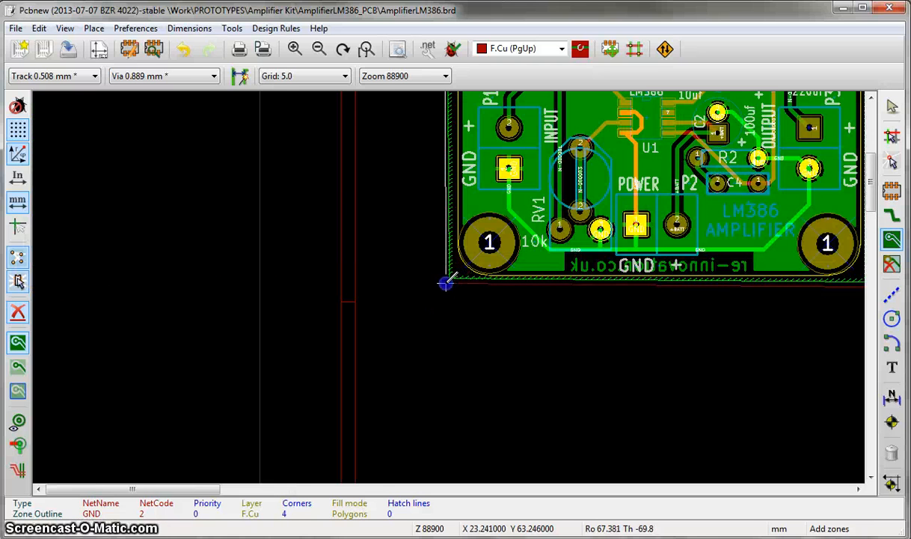
left_click(471, 198)
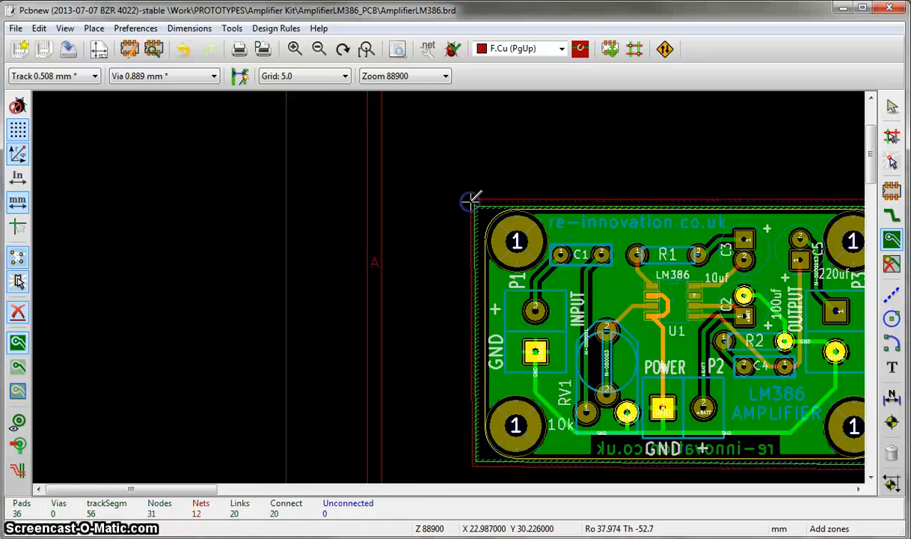
- Refill all zones so that both F.Cu and B.Cu carry ground copper
scroll(490, 206, "up", 3)
right_click(470, 270)
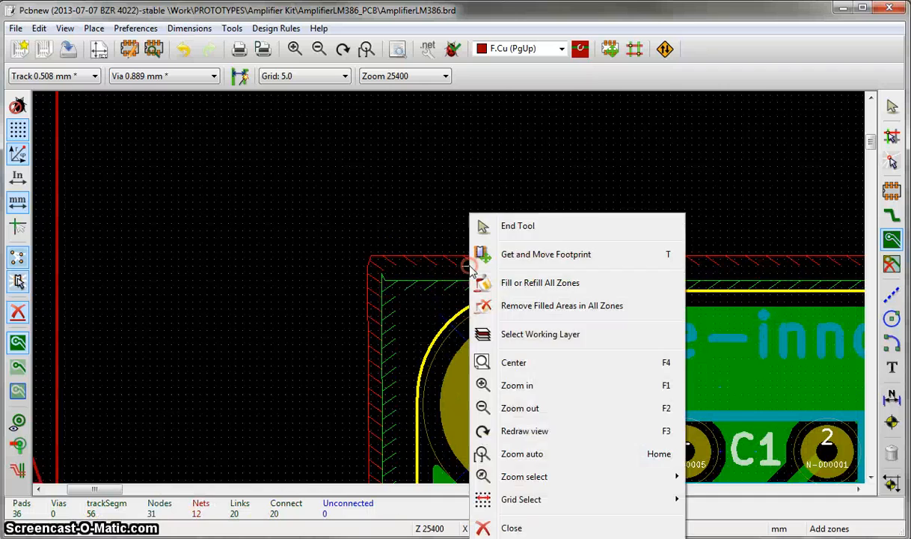
left_click(506, 284)
scroll(653, 379, "down", 3)
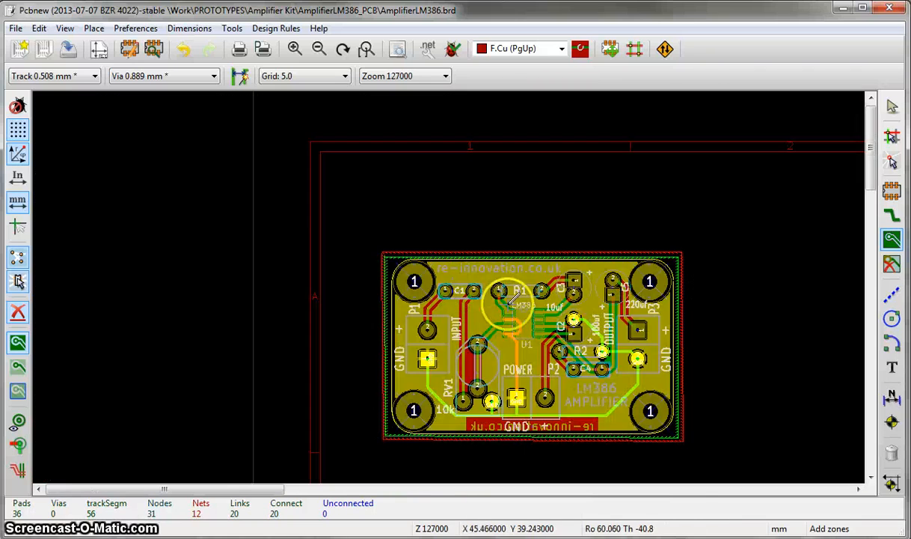
- Leave zone drawing and move the C5 reference label to the left side of its capacitor outline, away from the track to P3
scroll(449, 292, "up", 2)
scroll(452, 303, "down", 2)
scroll(443, 294, "up", 2)
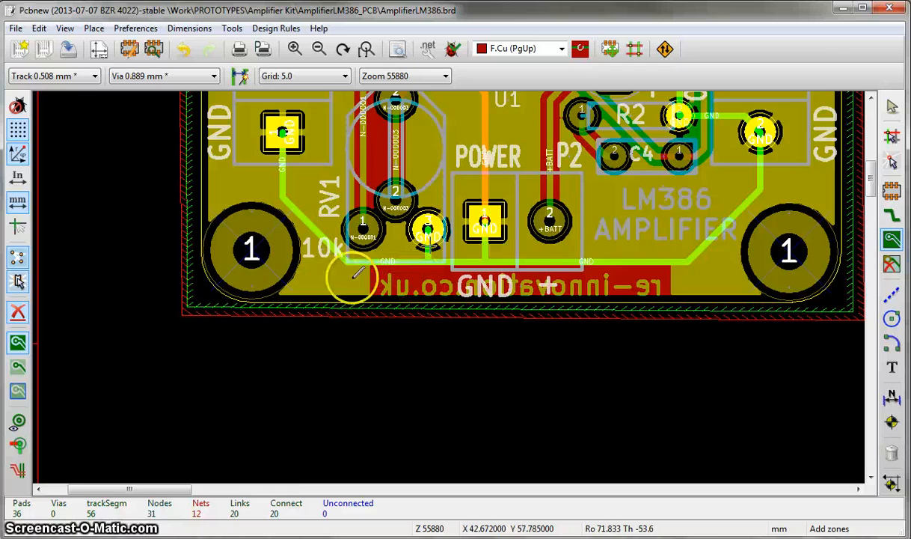
scroll(350, 275, "down", 2)
scroll(475, 241, "up", 2)
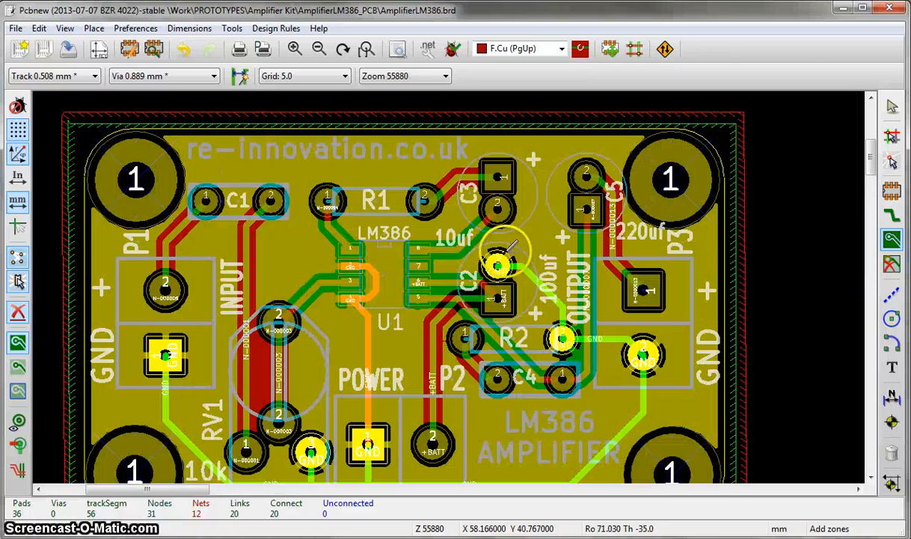
scroll(570, 244, "down", 2)
scroll(453, 282, "up", 2)
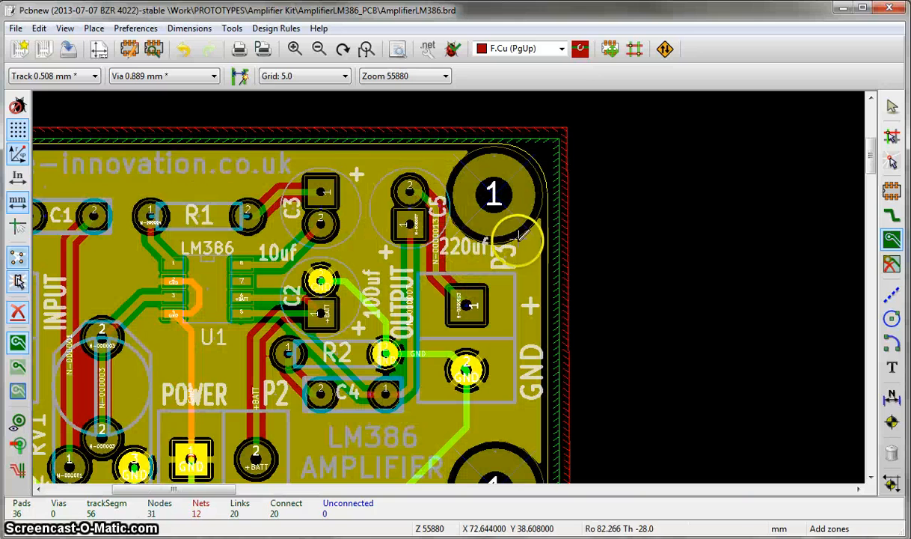
key("Escape")
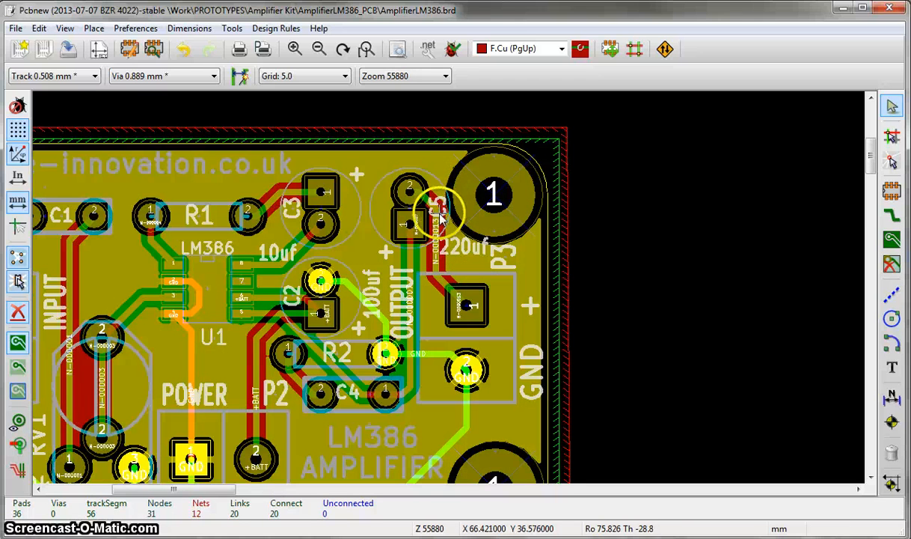
key("m")
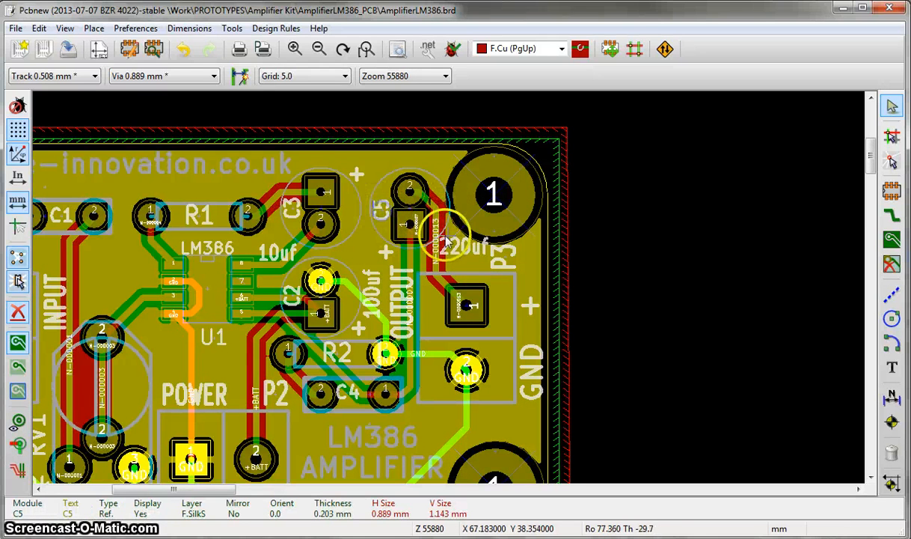
- Move the P3 reference label below its connector outline, and shift C5's 220uf value label down between the mounting hole and connector P3
key("m")
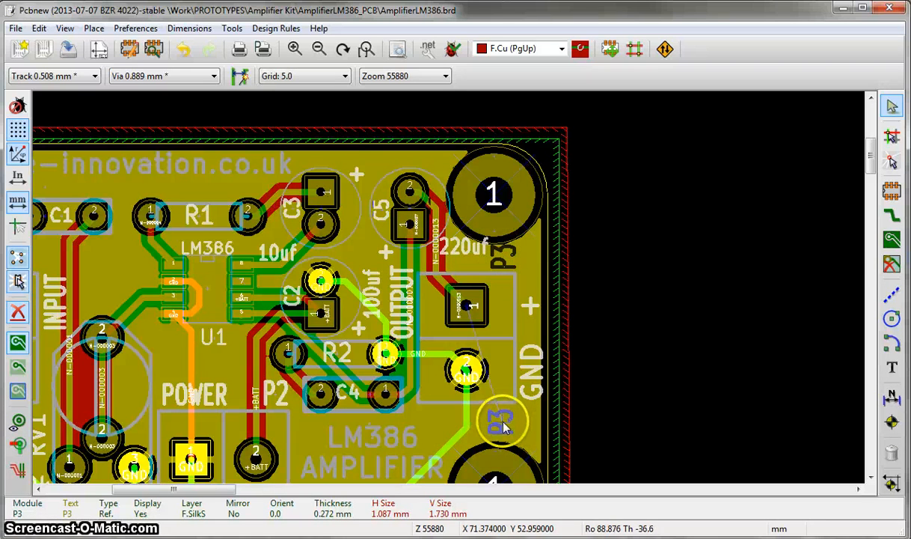
left_click(523, 420)
key("m")
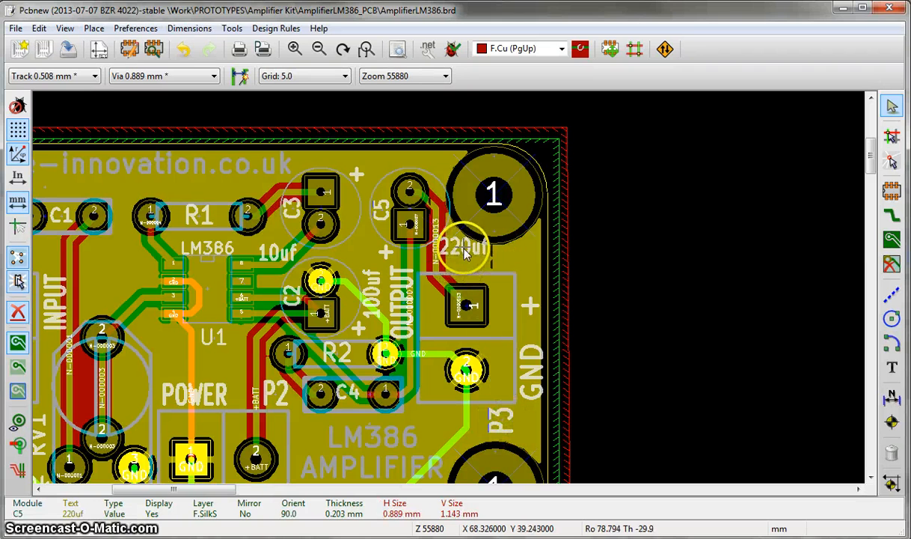
left_click(454, 263)
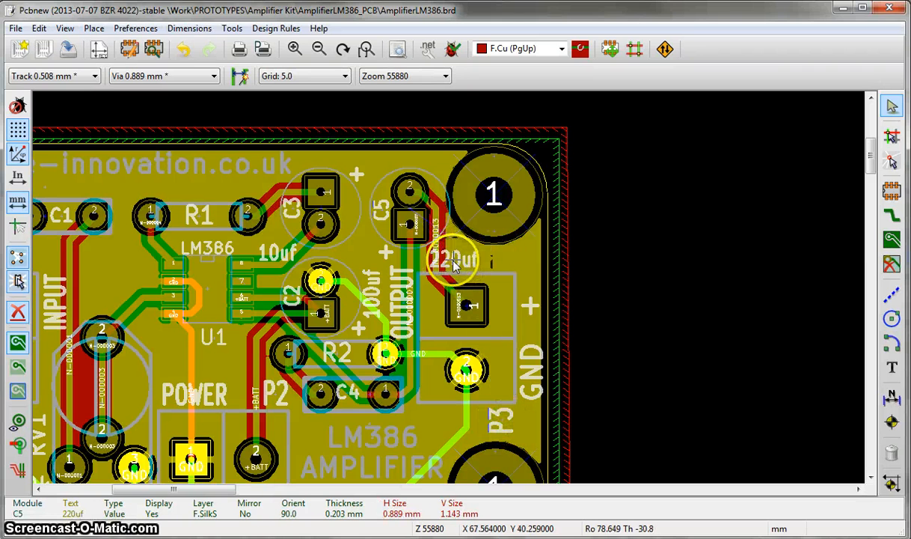
scroll(455, 263, "down", 2)
scroll(401, 336, "up", 2)
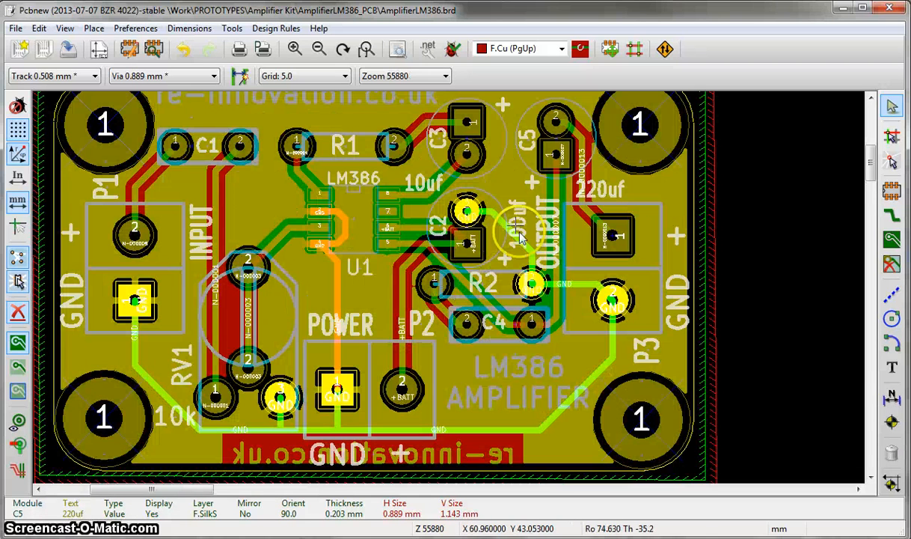
scroll(449, 293, "down", 1)
scroll(354, 228, "up", 1)
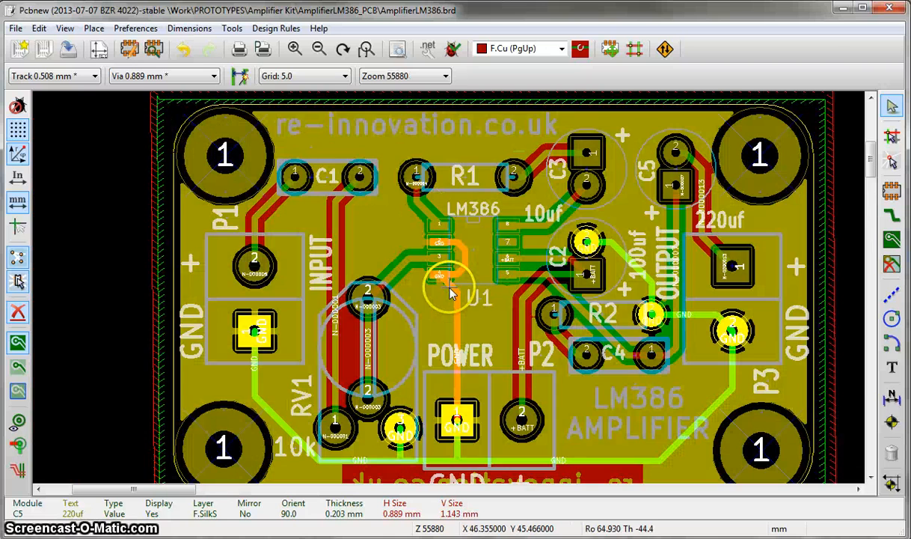
scroll(557, 283, "down", 1)
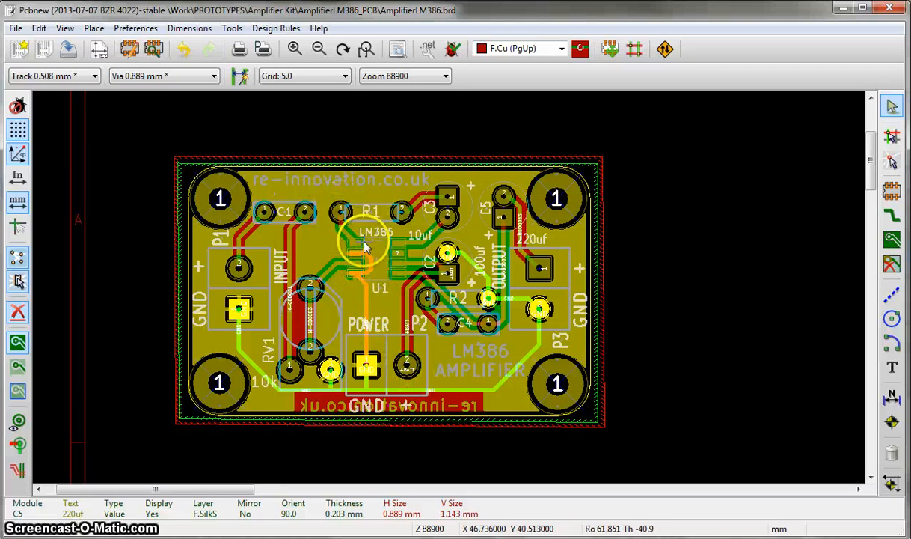
left_click(390, 321)
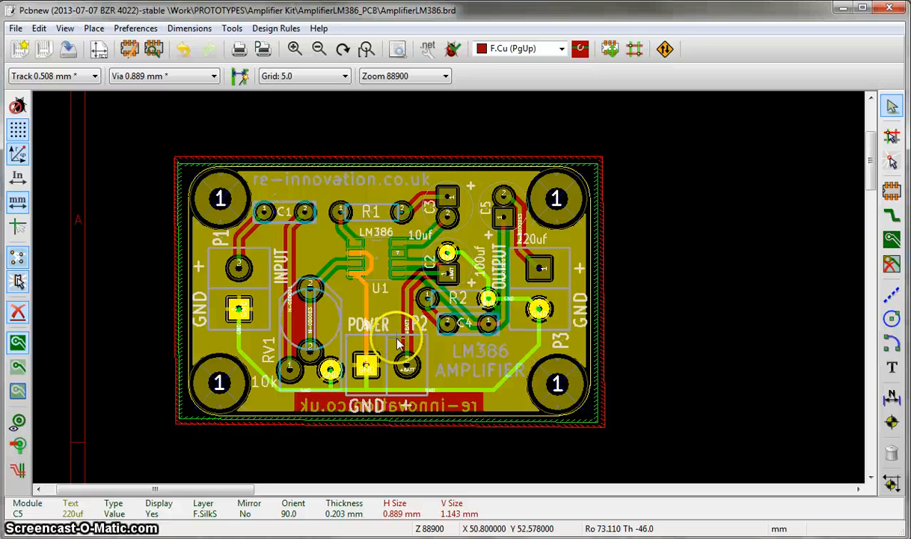